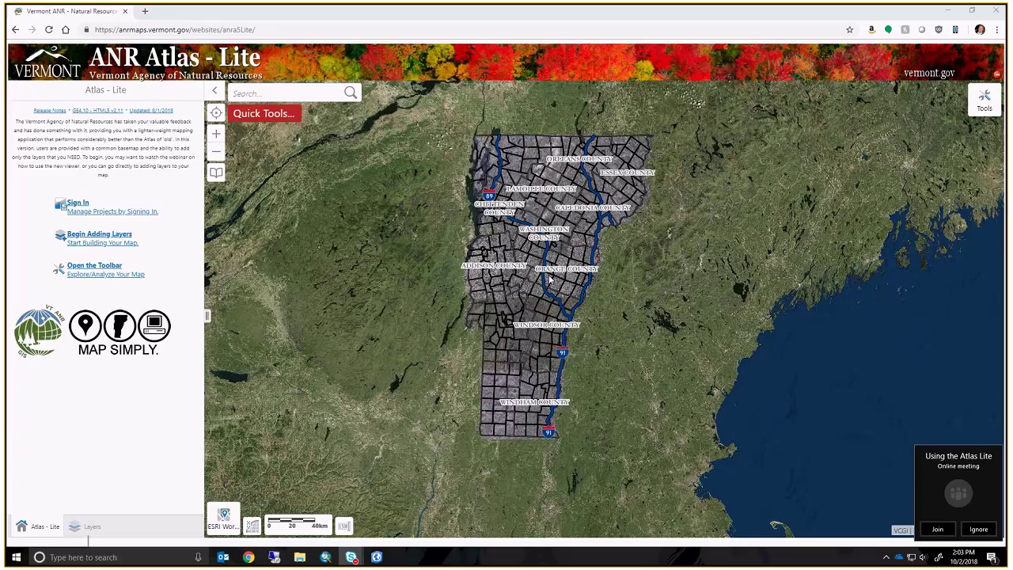
- Switch to ArcGIS Pro to view the ANR Vector Map, and return to the ANR Atlas - Lite page in Chrome
click(377, 557)
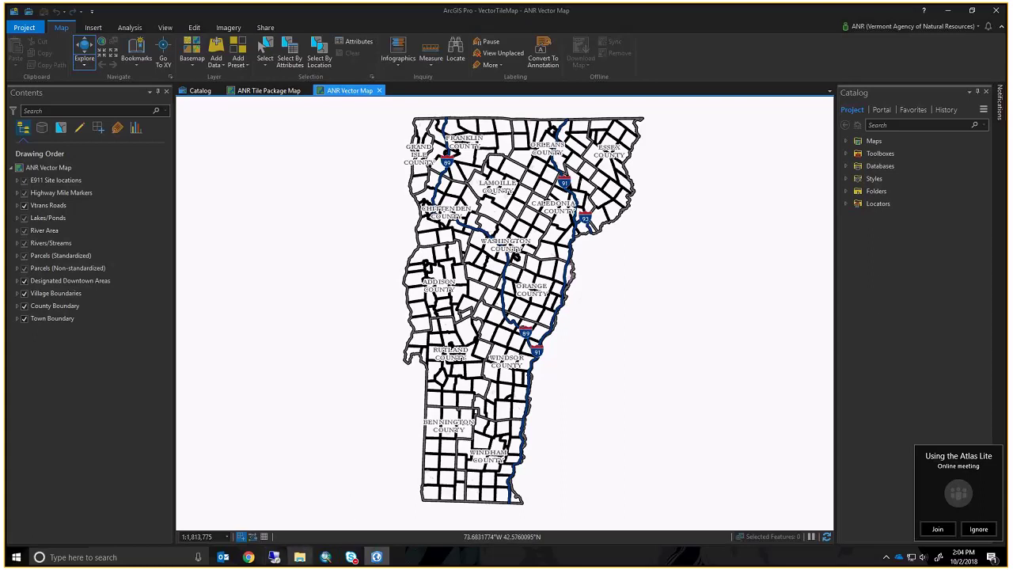
mouse_move(241, 561)
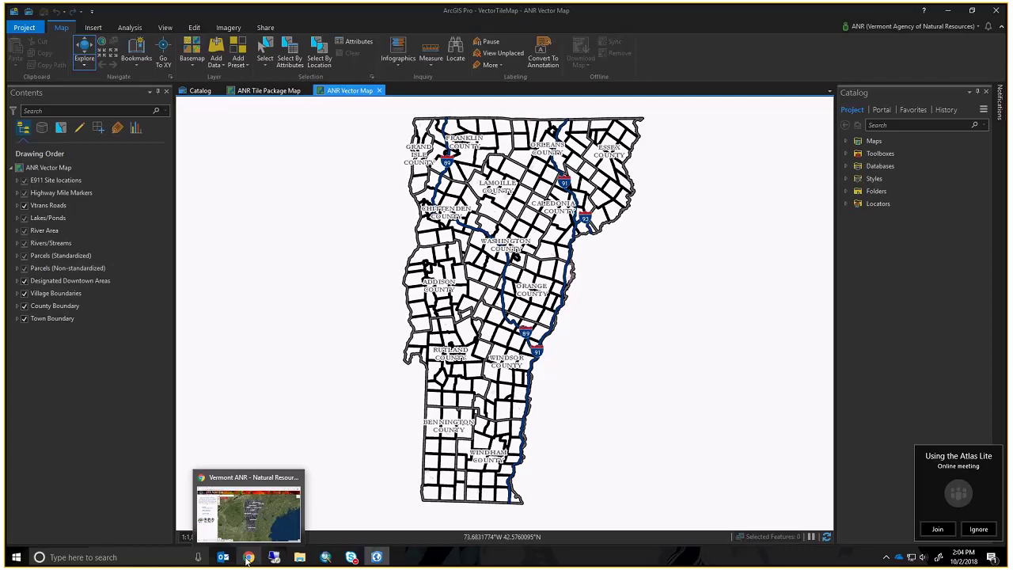
click(247, 559)
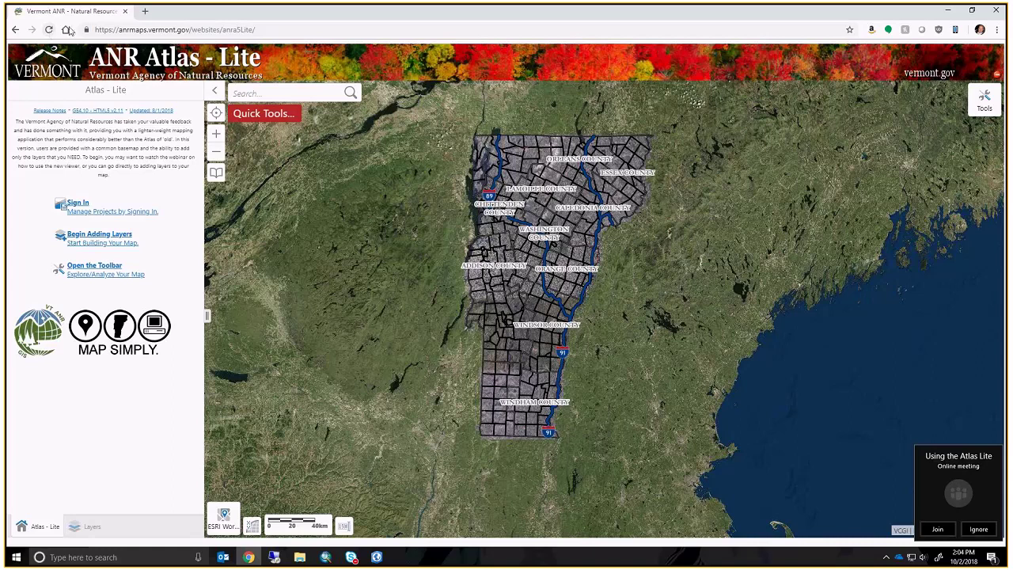
- Highlight the "Lite/" ending of the site's web address and reload the ANR Atlas - Lite page
click(246, 30)
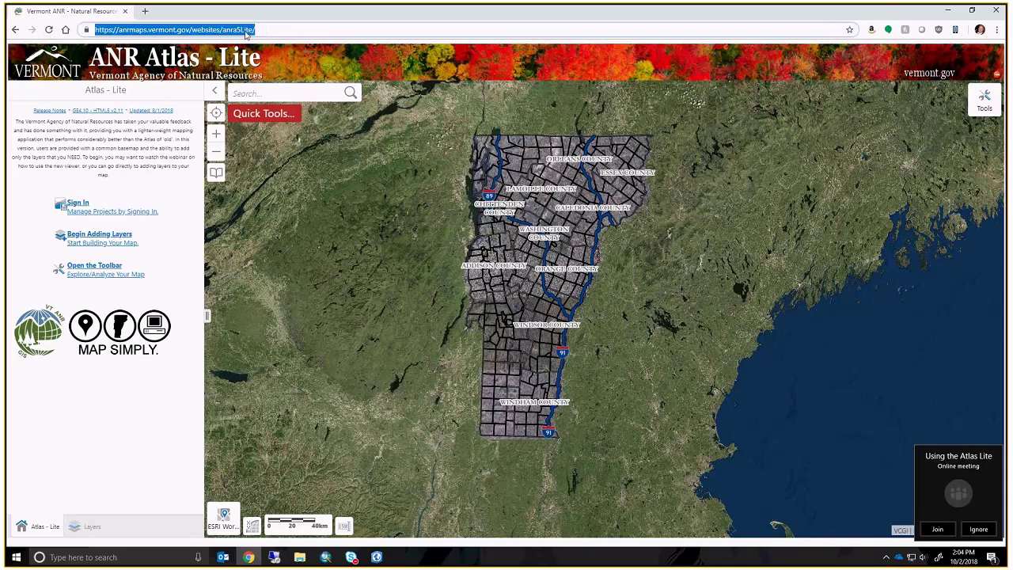
click(245, 32)
drag(241, 30, 85, 24)
drag(258, 30, 243, 30)
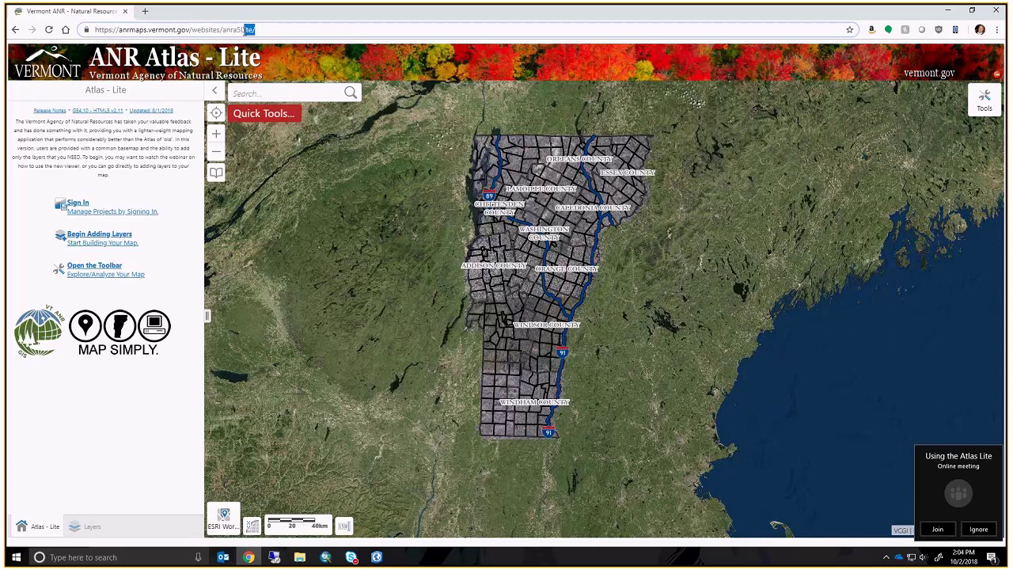
drag(244, 30, 241, 30)
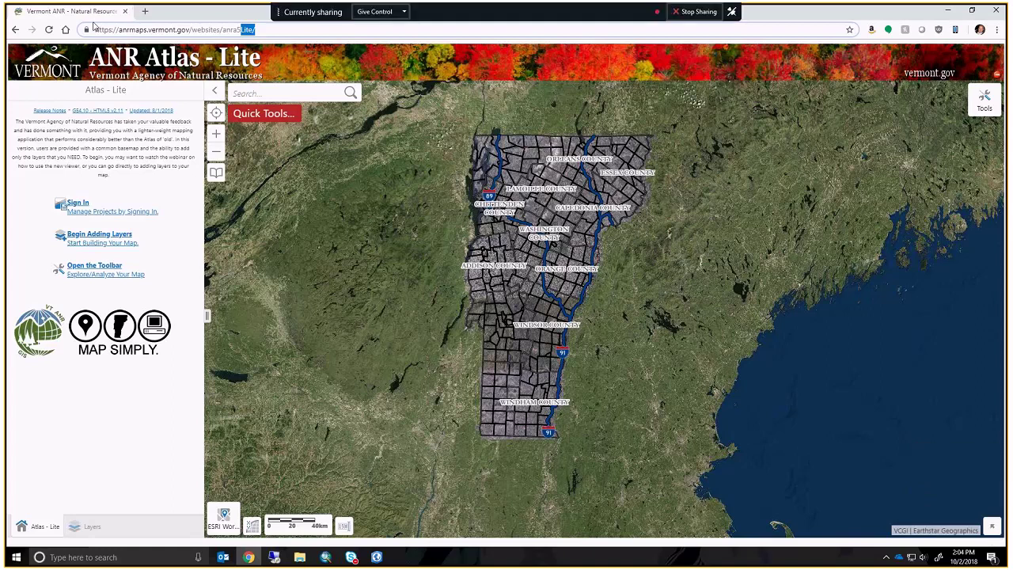
click(49, 29)
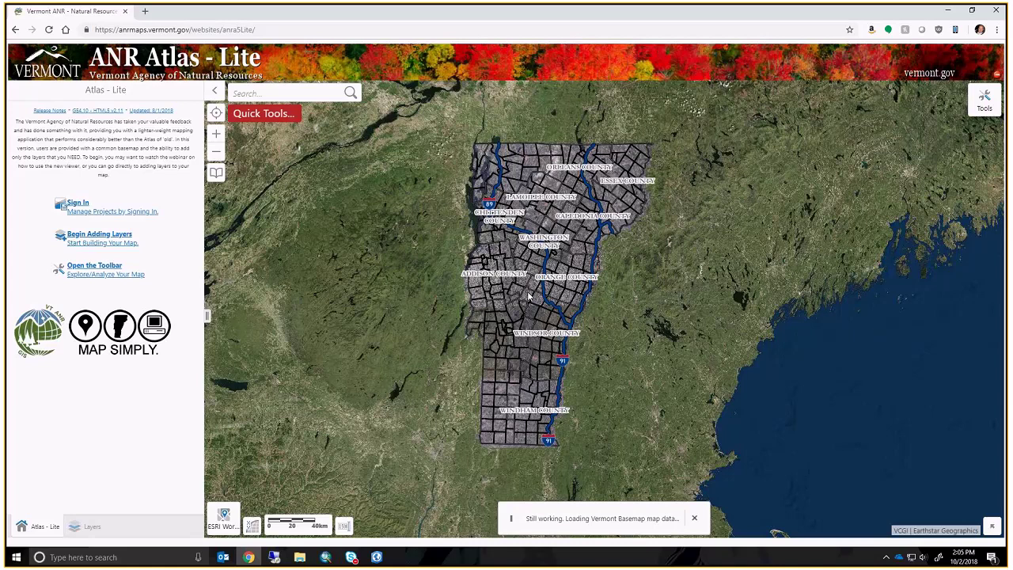
- Examine the Vermont basemap from statewide scale through Northfield and Roxbury to the parcels and roads around Sugarbush Access Road
scroll(529, 296, up, 3)
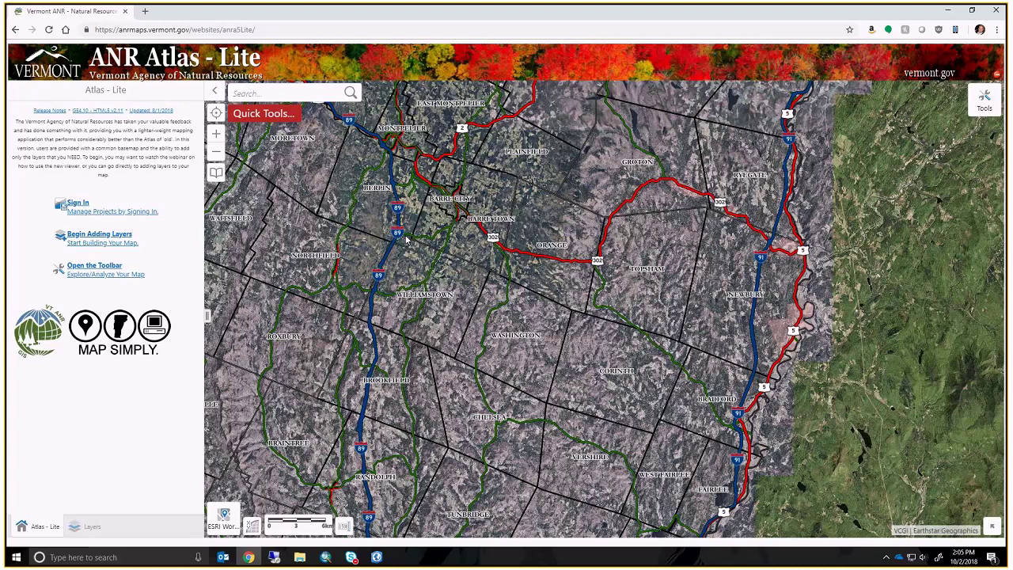
scroll(407, 239, up, 3)
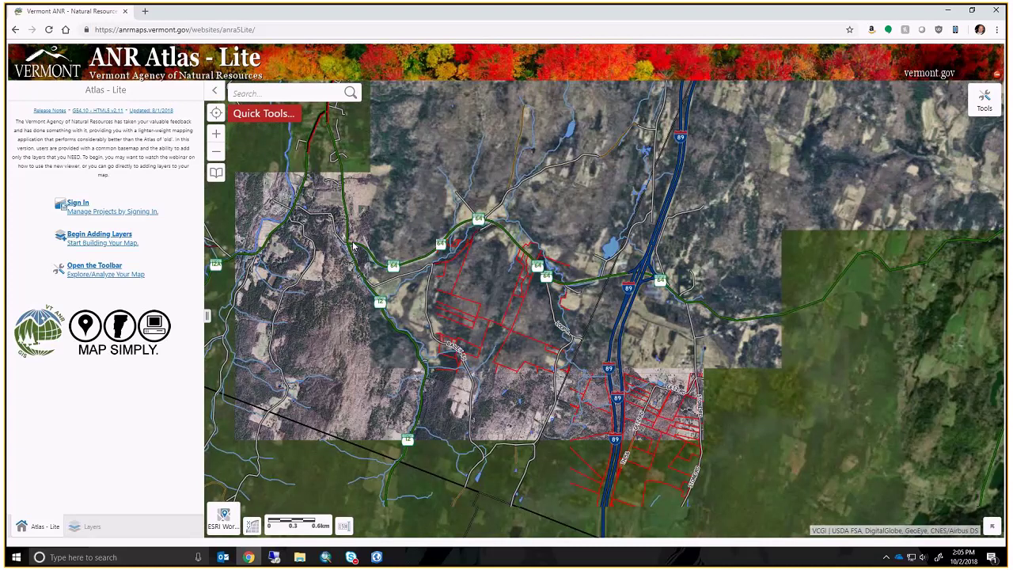
drag(354, 248, 631, 397)
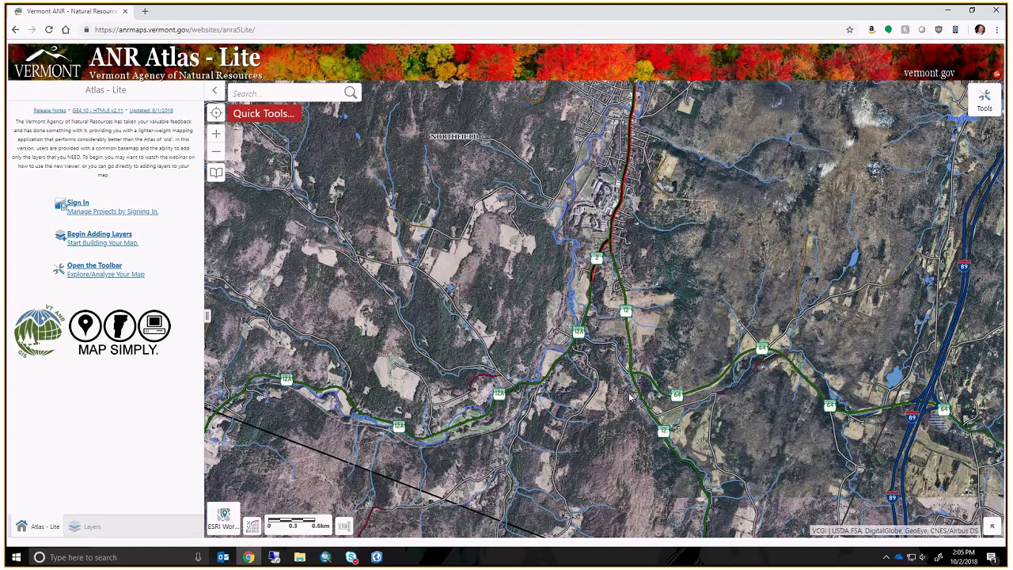
drag(368, 441, 452, 357)
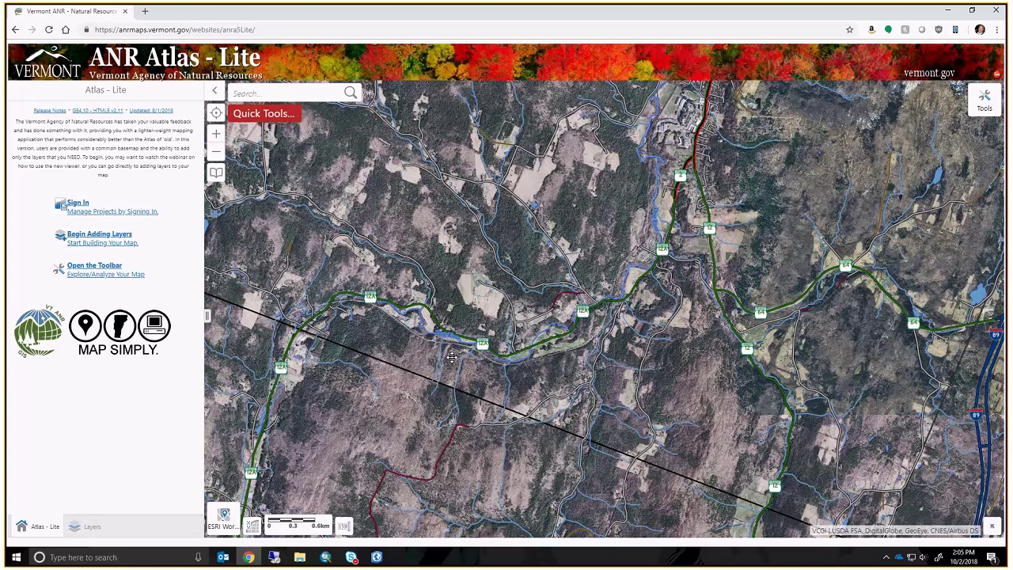
drag(452, 358, 427, 185)
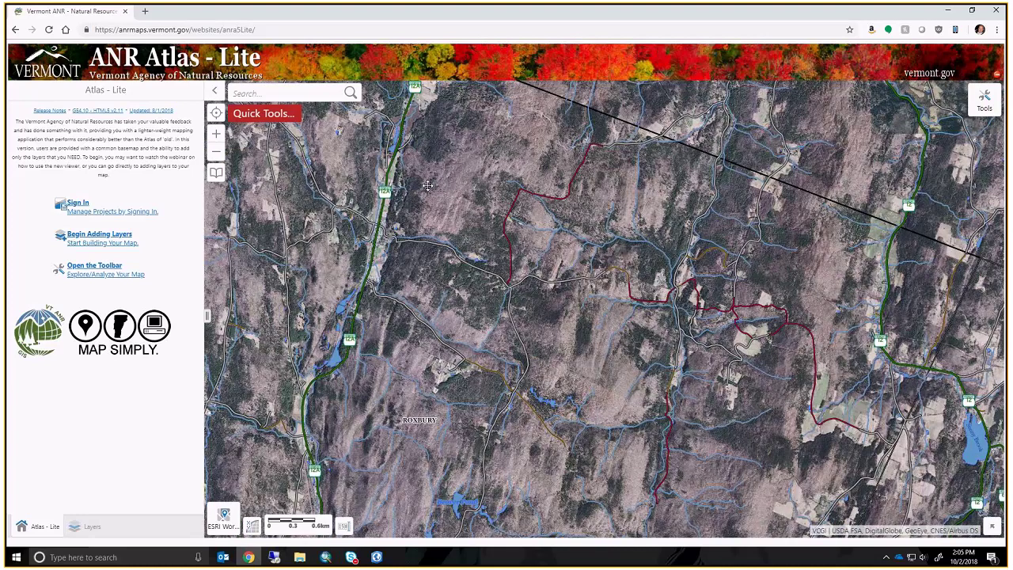
drag(427, 186, 422, 311)
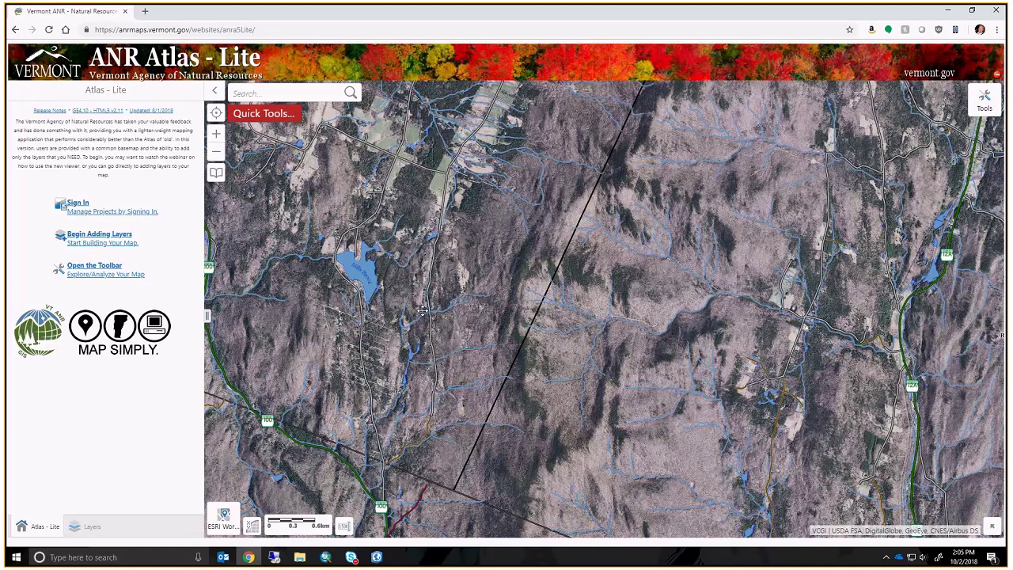
drag(422, 311, 451, 298)
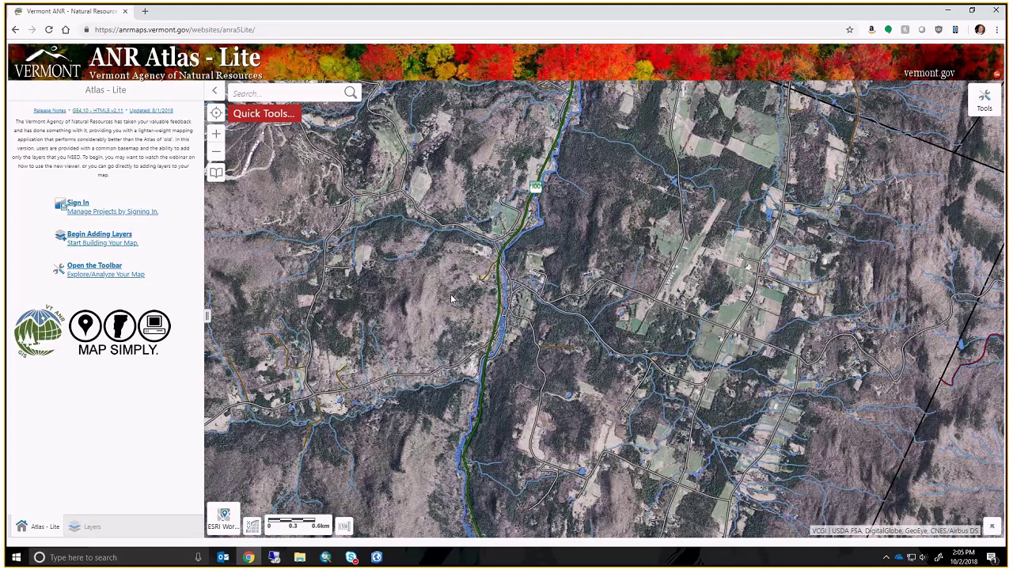
drag(451, 298, 561, 207)
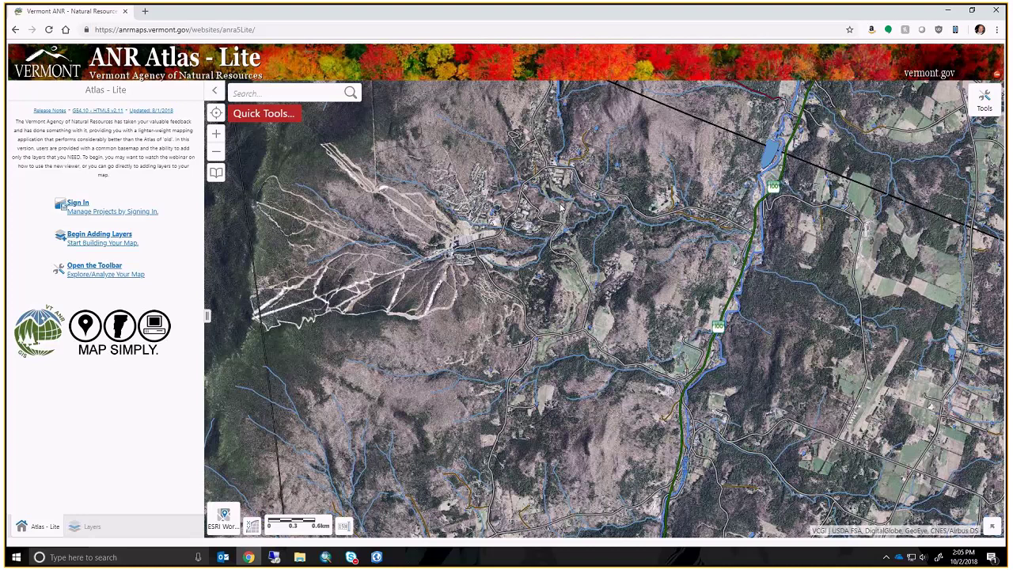
scroll(561, 208, up, 2)
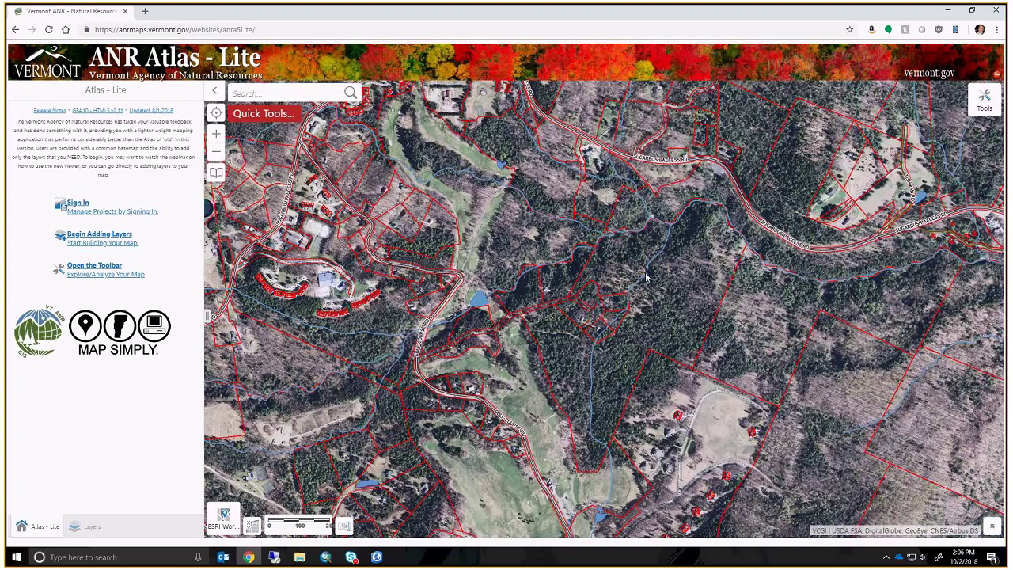
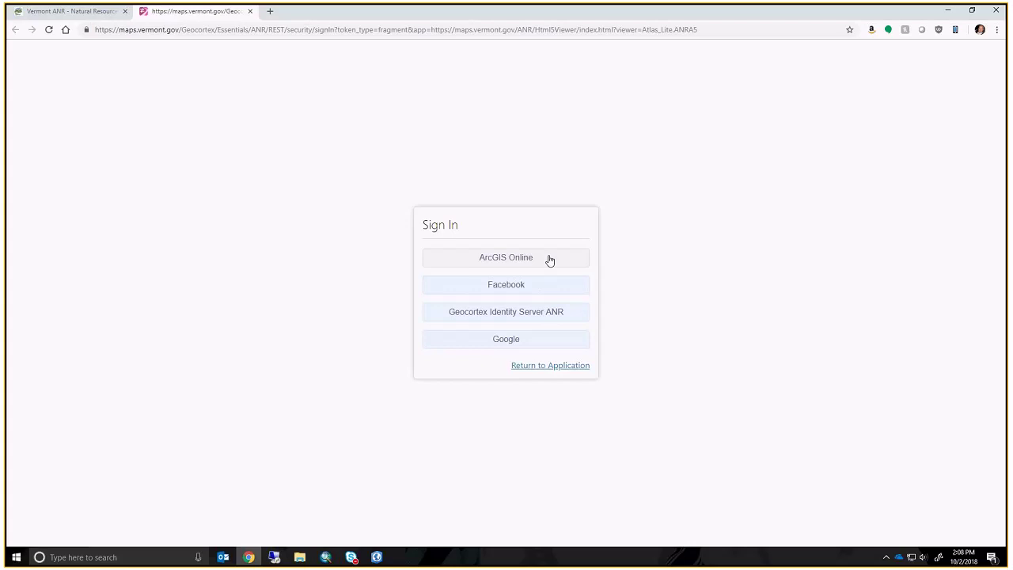
- Sign in to the atlas through ArcGIS Online with the saved account credentials
click(550, 260)
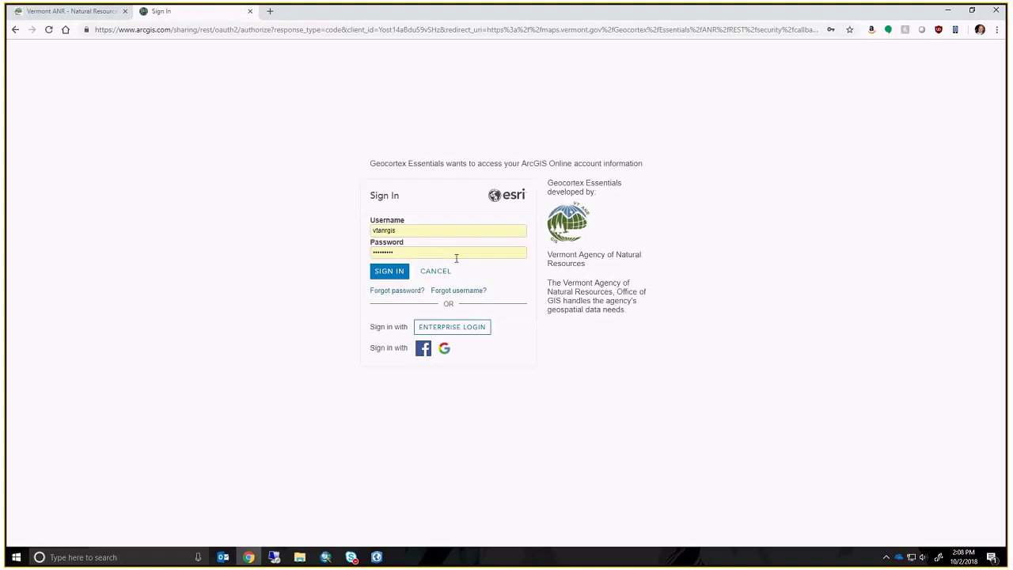
click(392, 282)
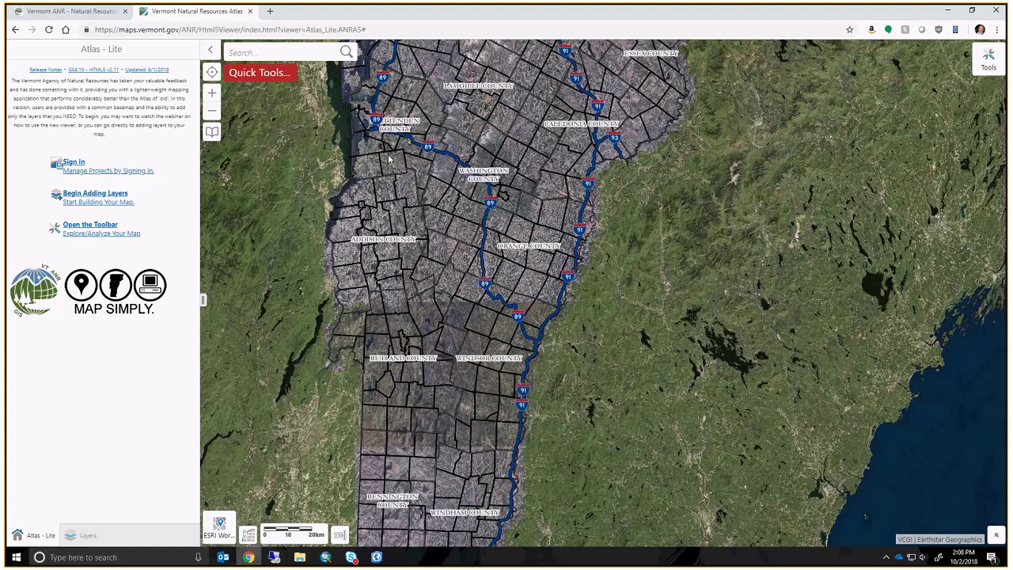
- Return to the Atlas - Lite home page and open the layer catalog for adding map information
scroll(389, 160, up, 5)
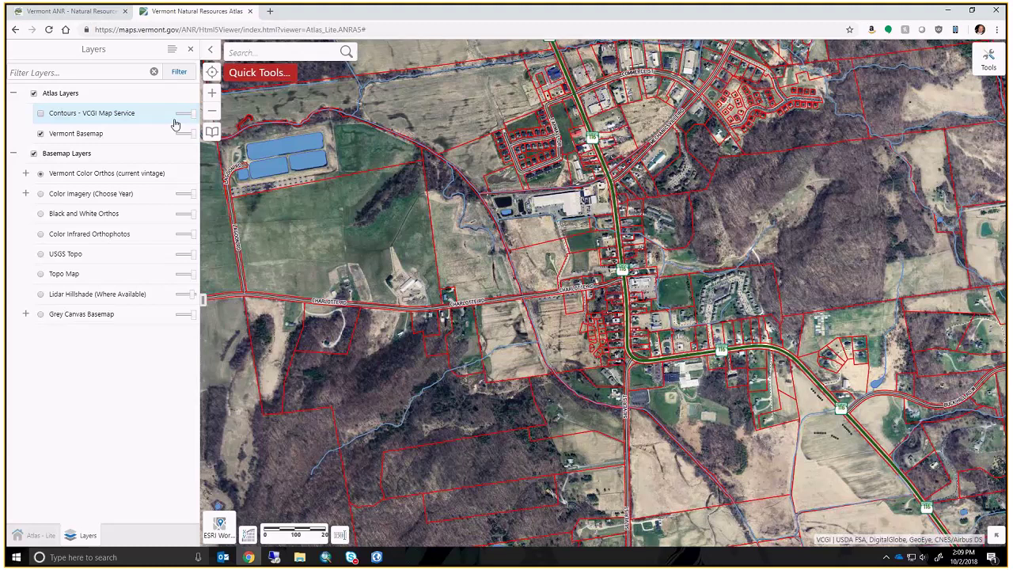
click(40, 536)
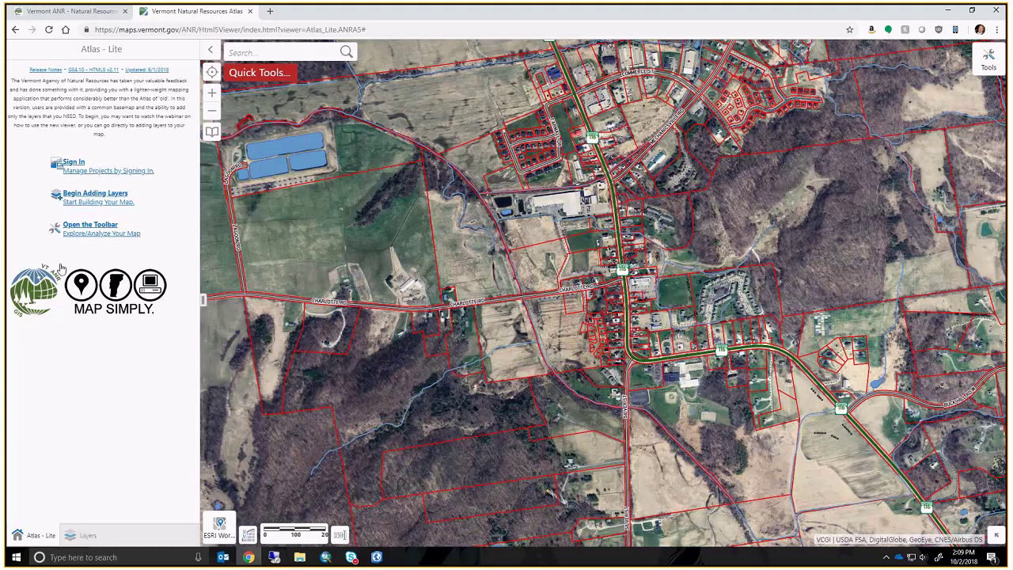
click(106, 208)
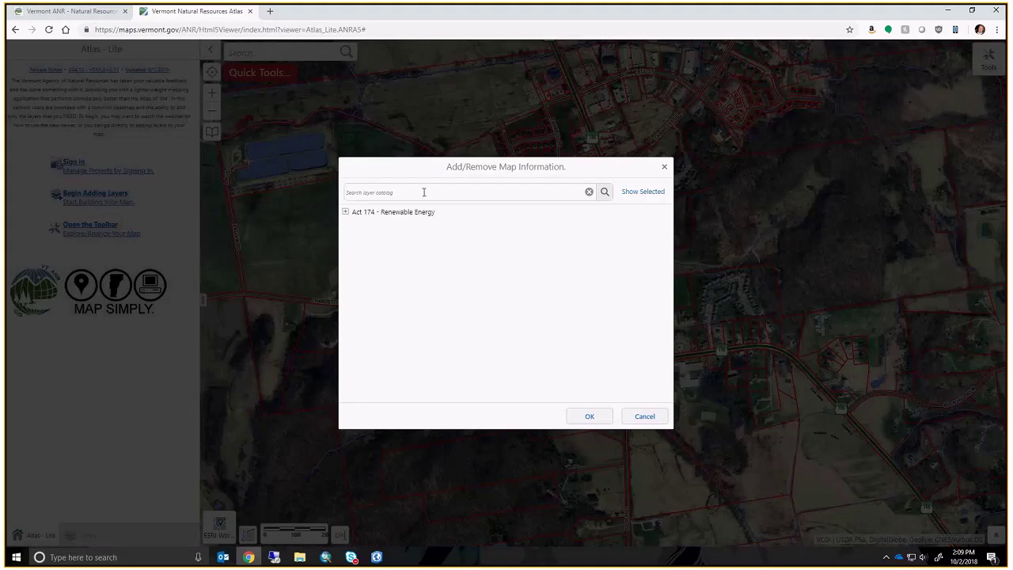
click(665, 167)
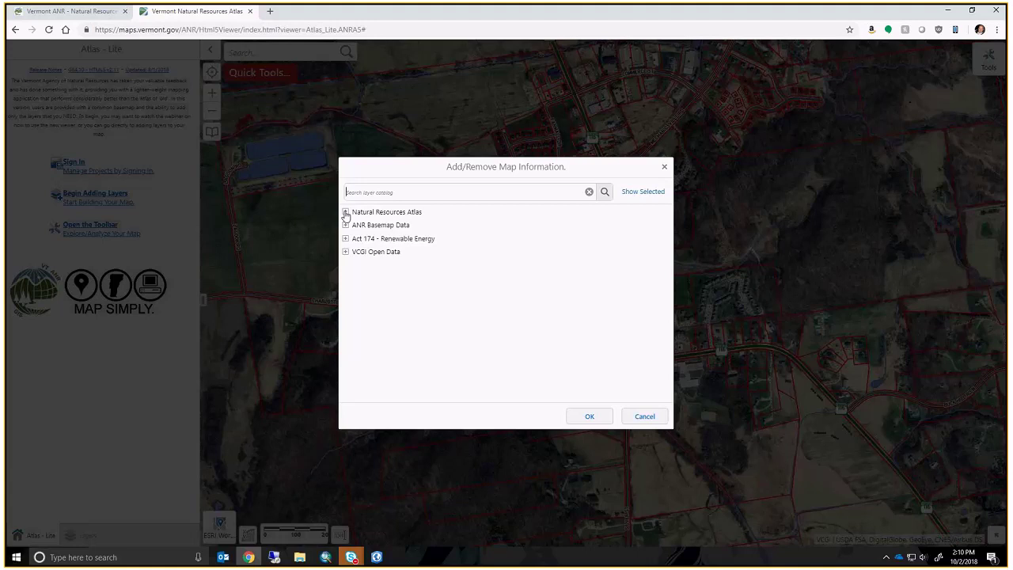
- Add the DFIRM Floodways and Flood Hazard Areas (Only FEMA-digitized data) layers from the Natural Resources Atlas Rivers Program group to the map
click(346, 214)
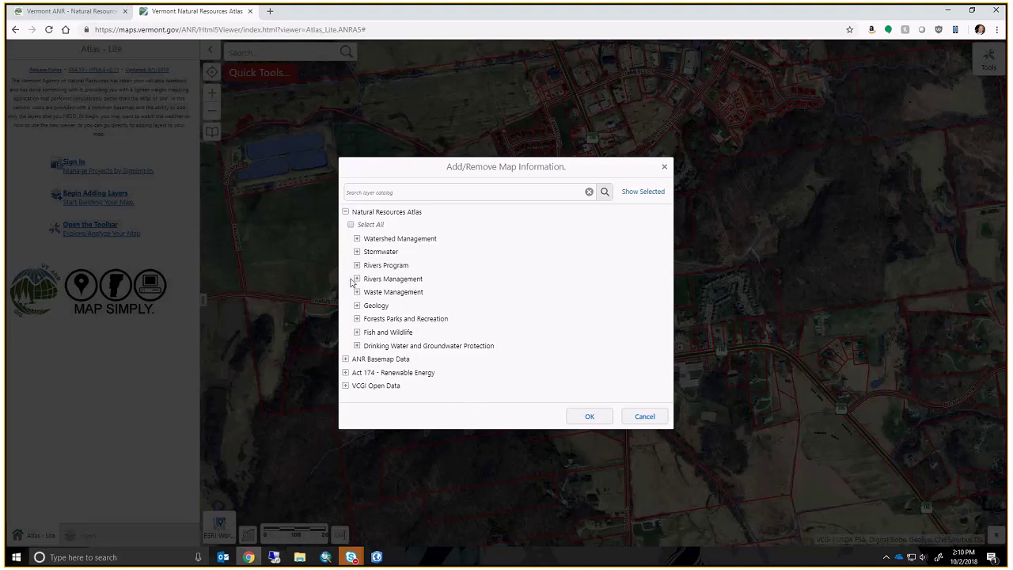
click(357, 279)
click(357, 279)
click(357, 266)
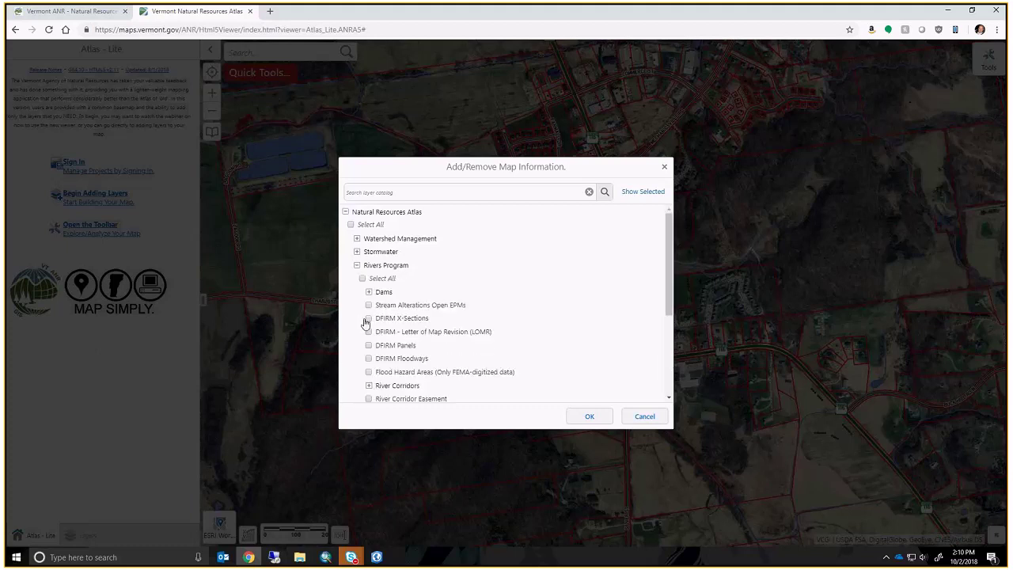
scroll(371, 317, down, 1)
click(369, 307)
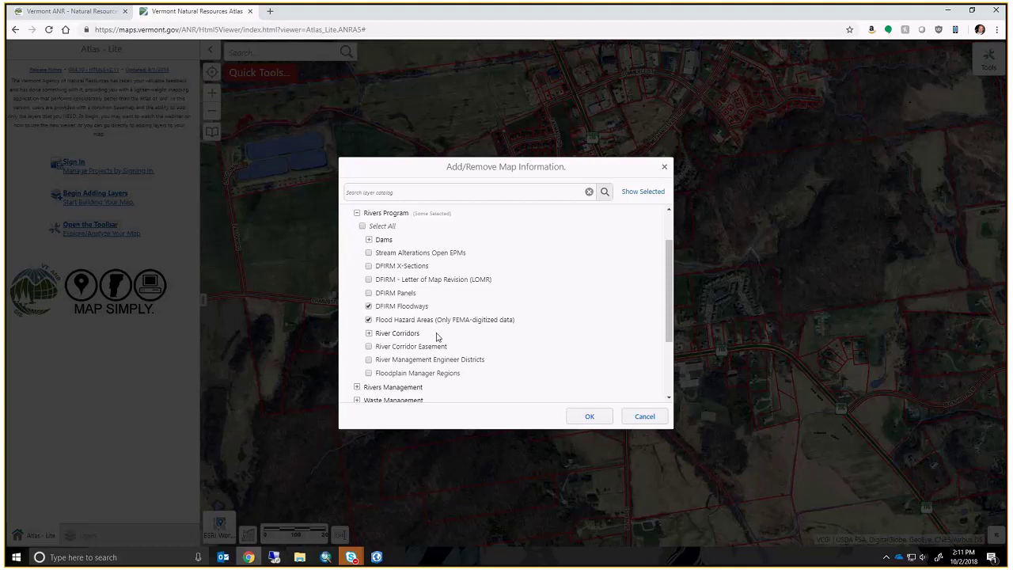
click(592, 419)
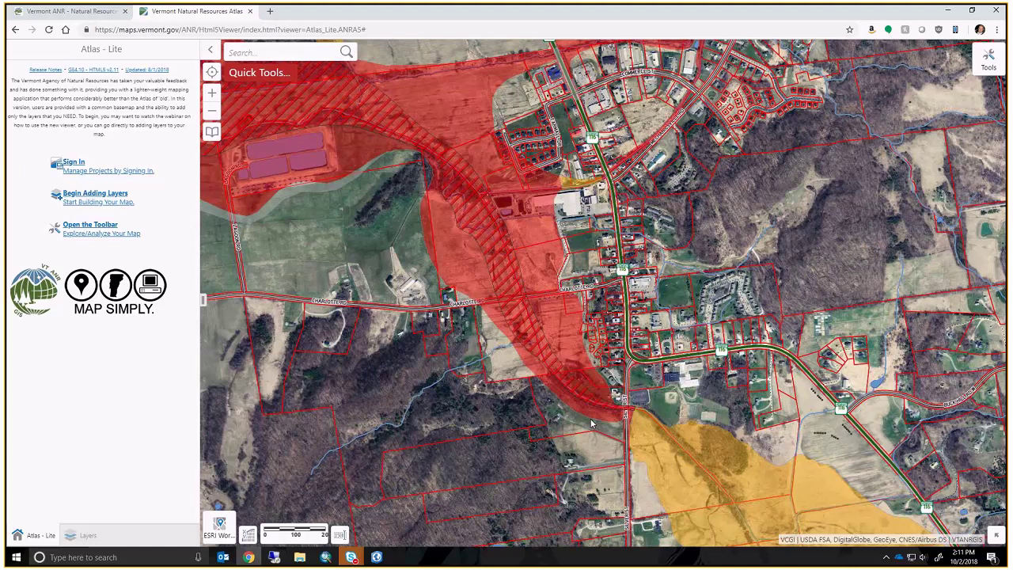
- Show the map's layer list and inspect the Rivers Program group under Natural Resources Atlas
click(76, 533)
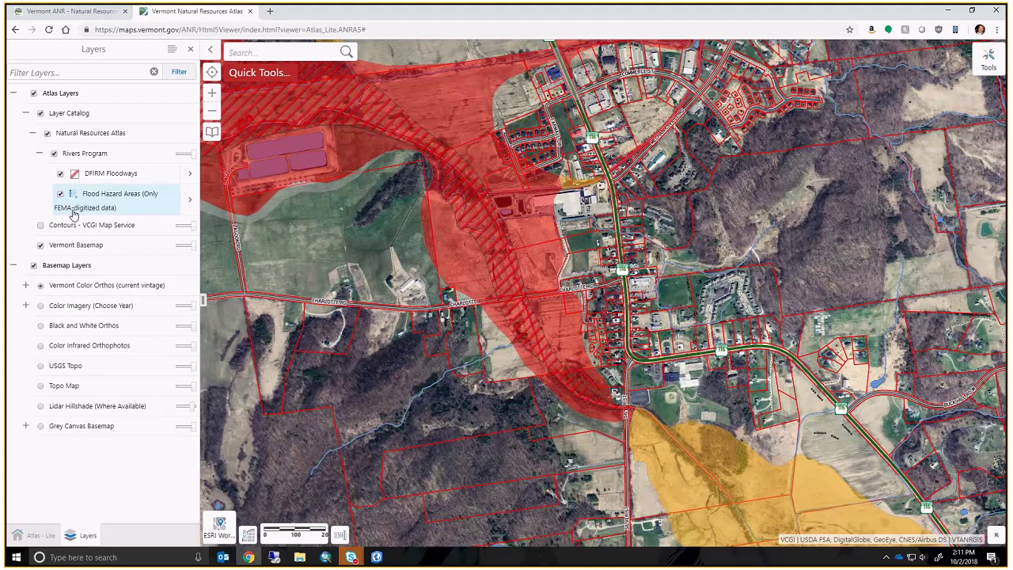
click(83, 155)
click(85, 158)
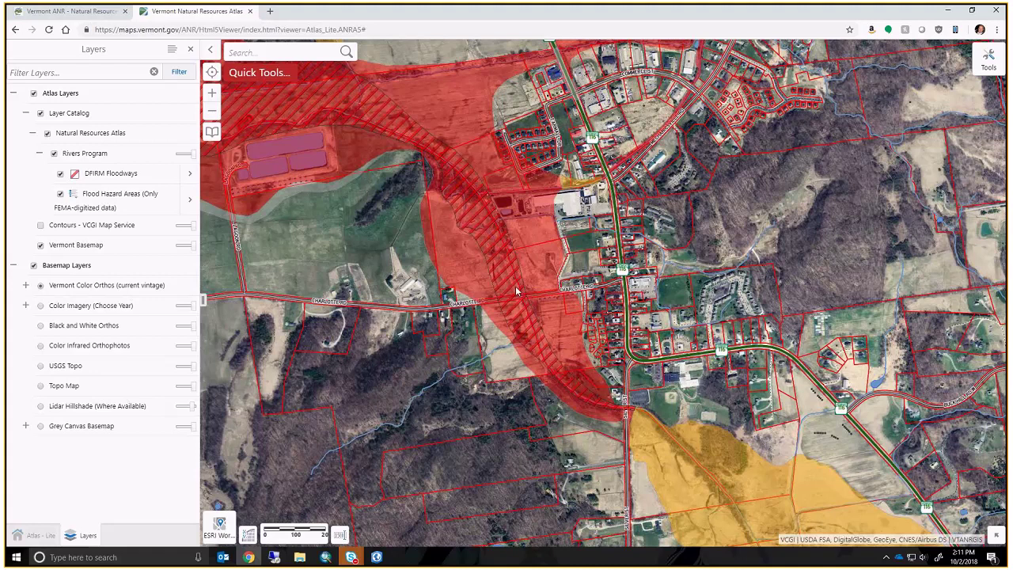
- Examine the floodways, flood hazard areas and parcels around Charlotte Rd at closer map scales
scroll(515, 290, up, 1)
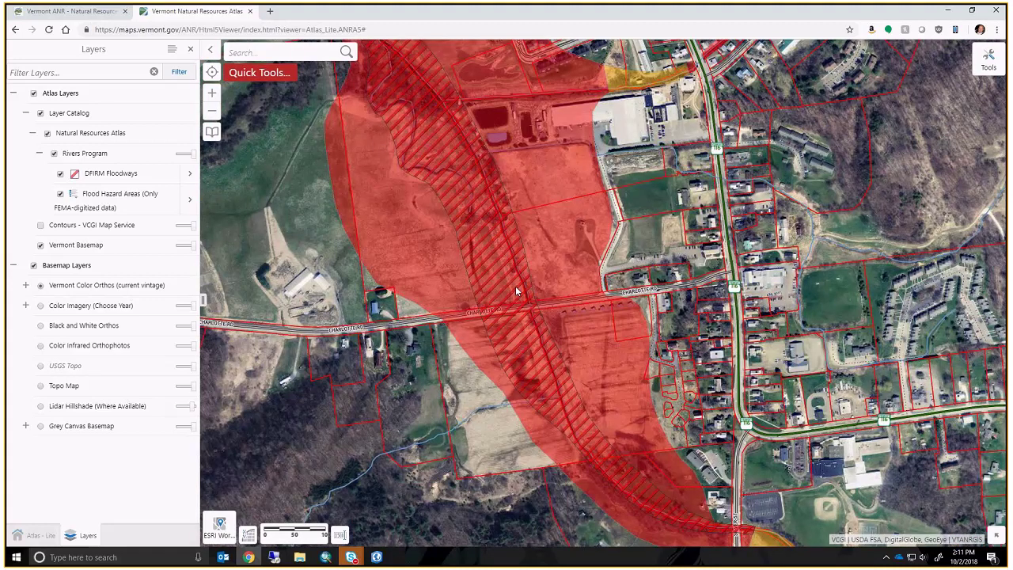
drag(684, 208, 776, 387)
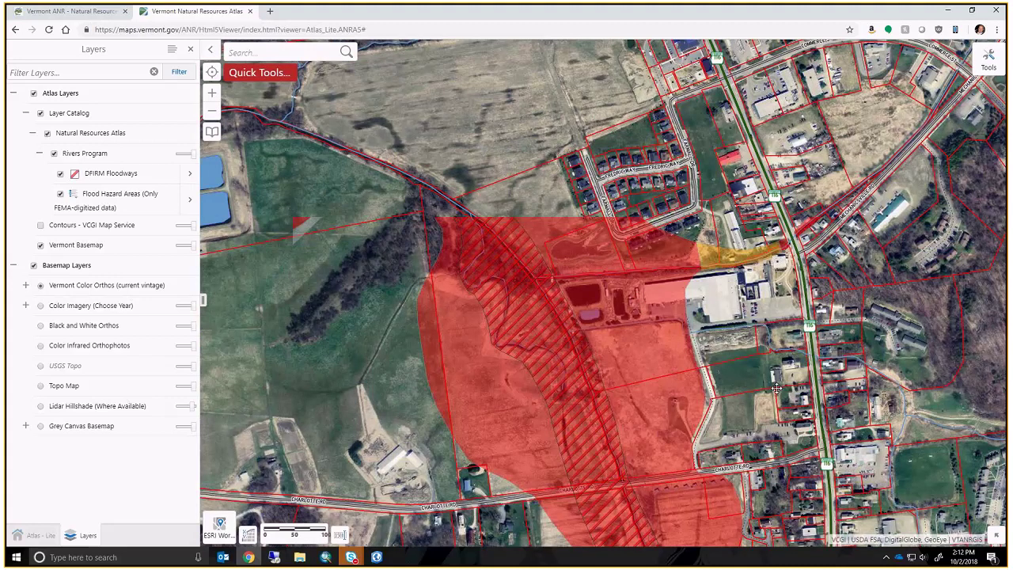
drag(777, 388, 777, 400)
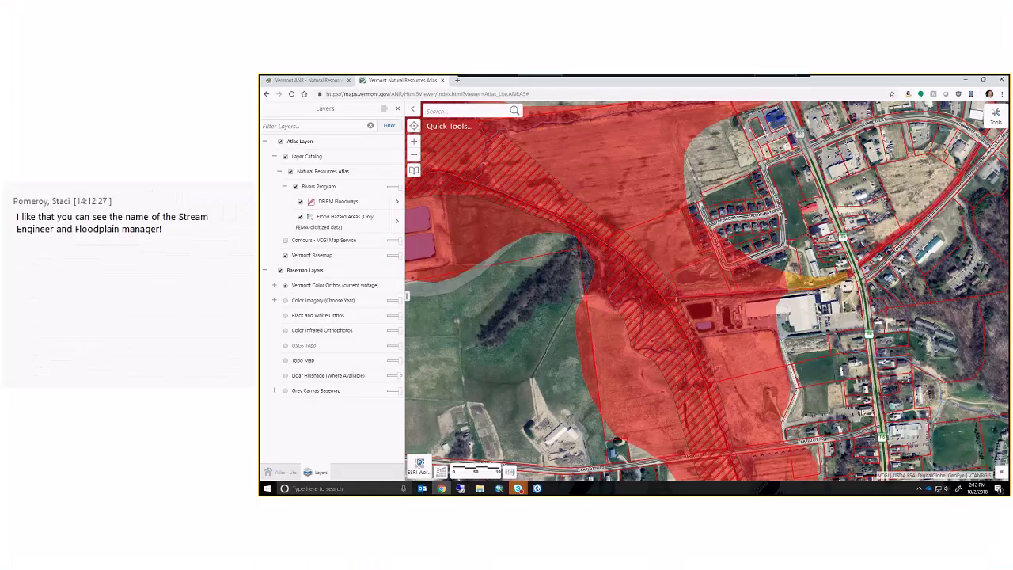
scroll(642, 469, up, 1)
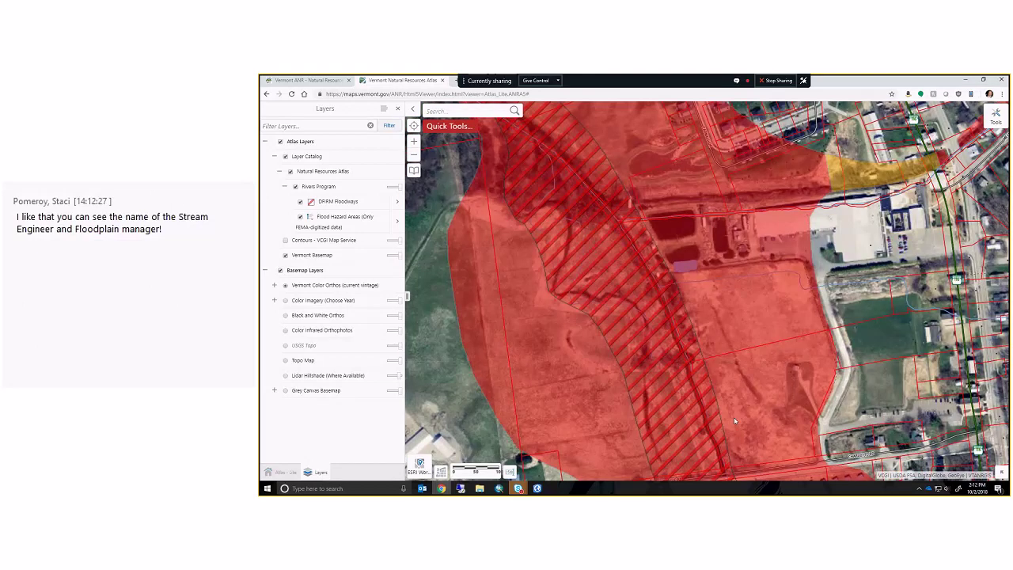
drag(735, 421, 752, 293)
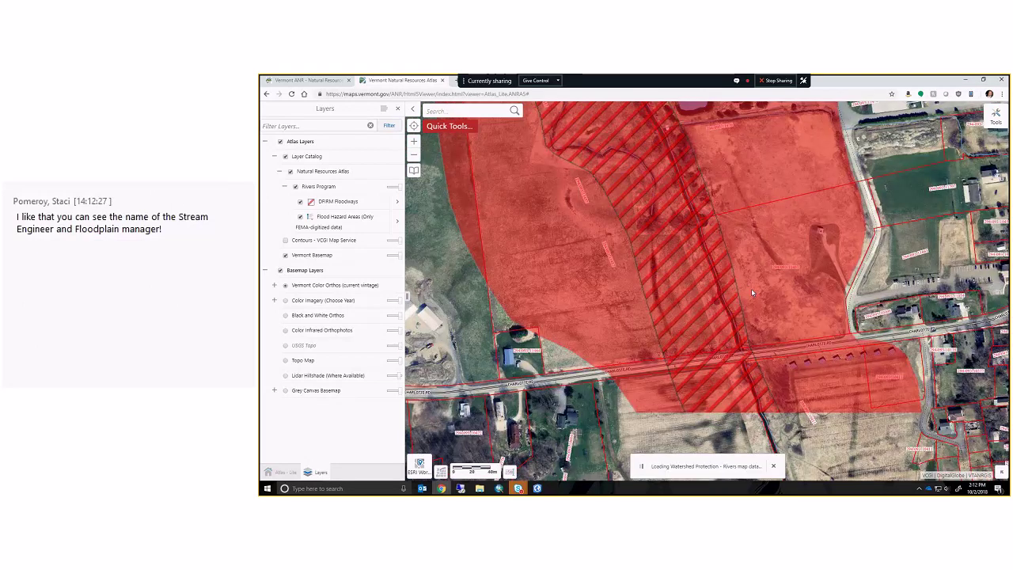
drag(702, 380, 701, 289)
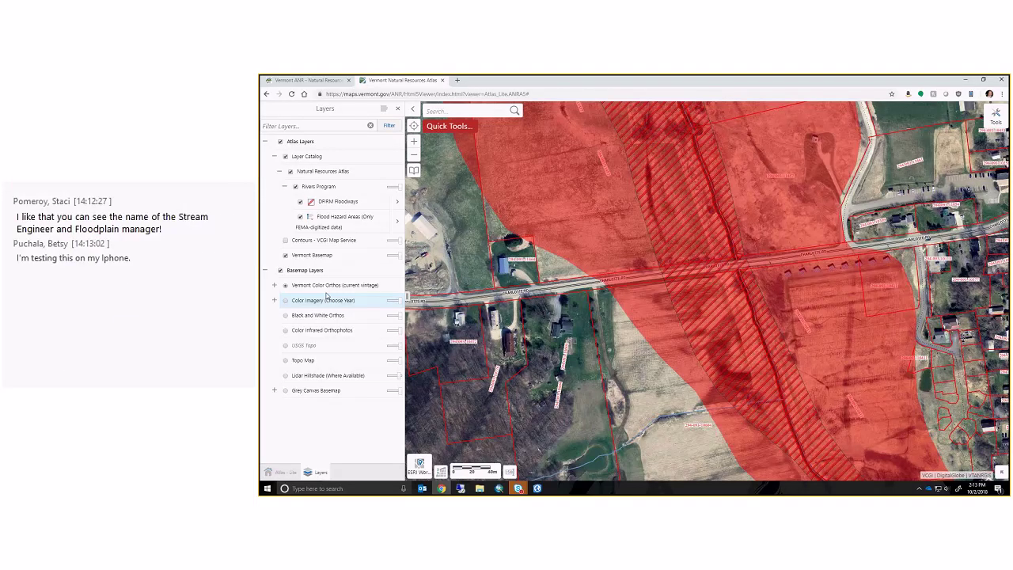
- Preview the Black and White Orthos basemap and the 2016, 2009 and 2003 NAIP Color Imagery under the flood layers
click(285, 315)
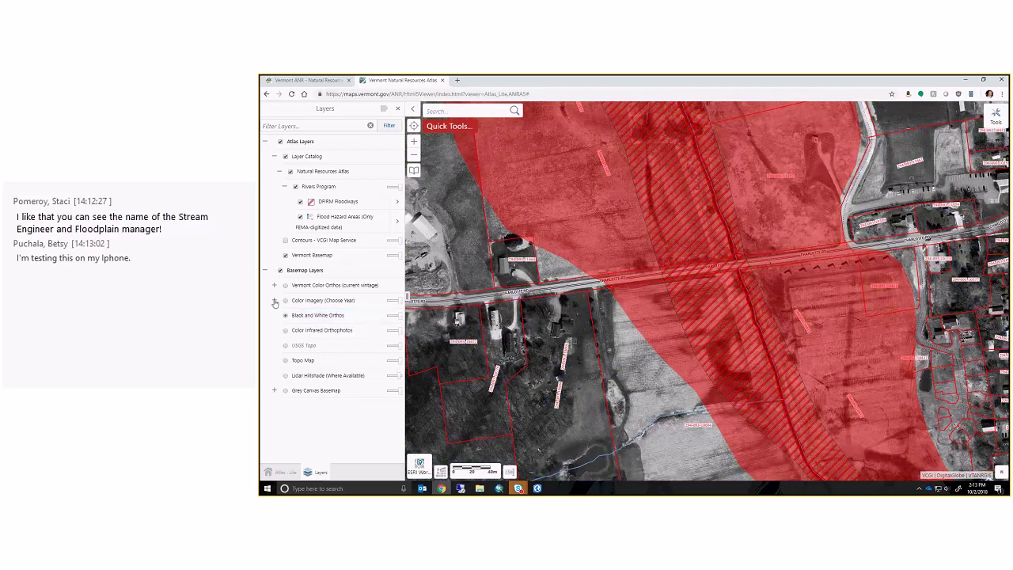
click(274, 302)
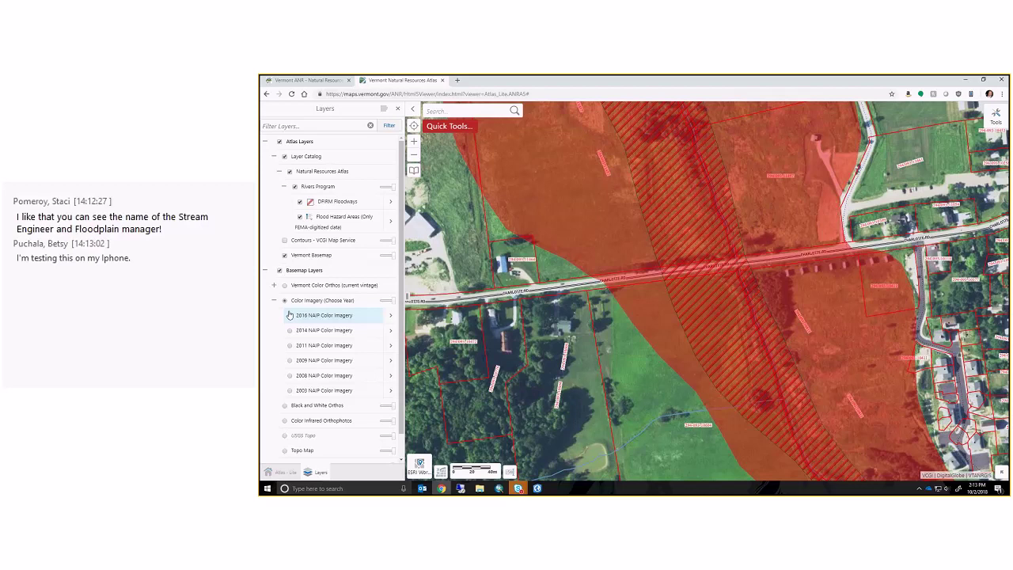
click(289, 315)
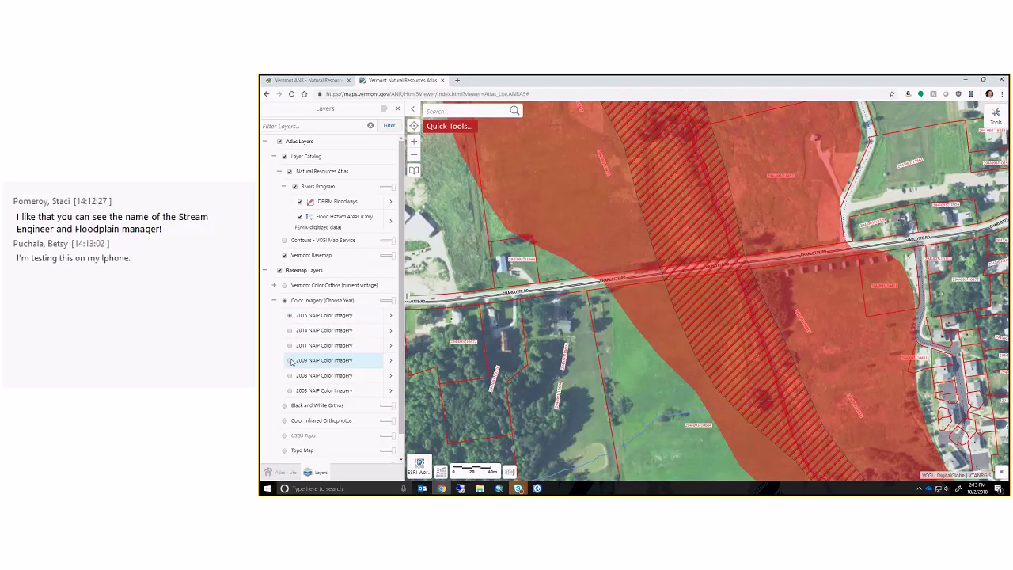
click(290, 360)
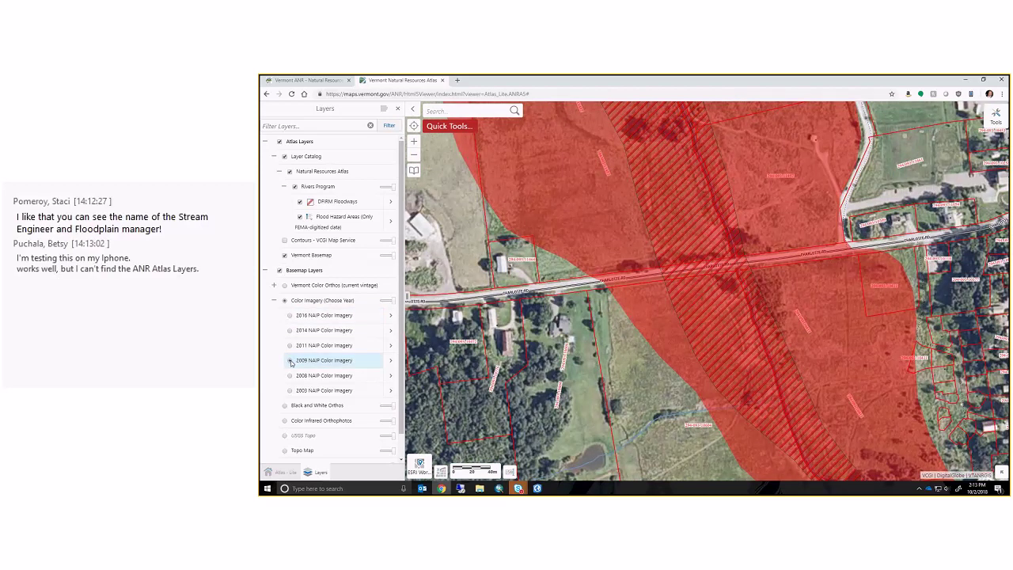
click(289, 390)
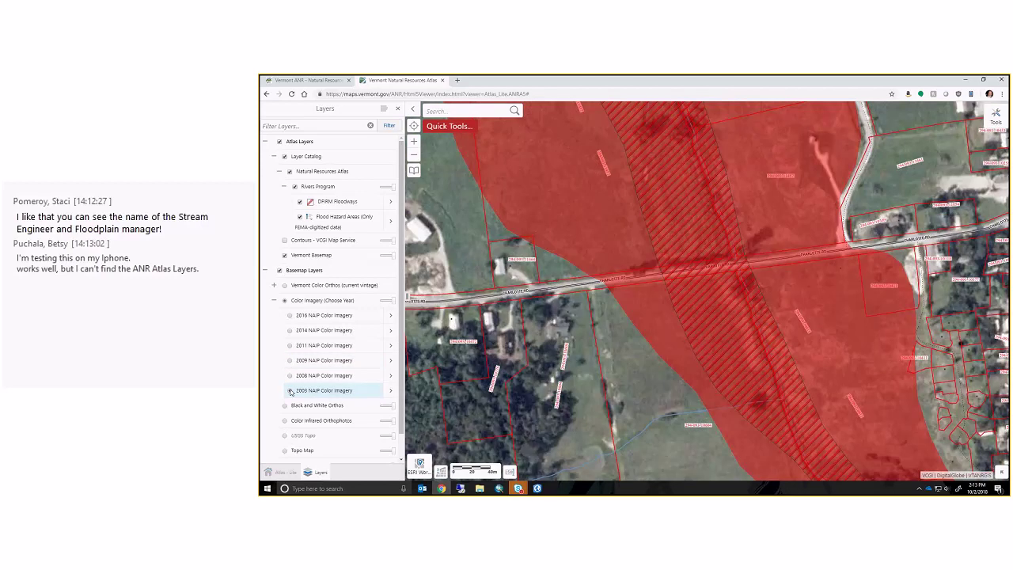
click(274, 300)
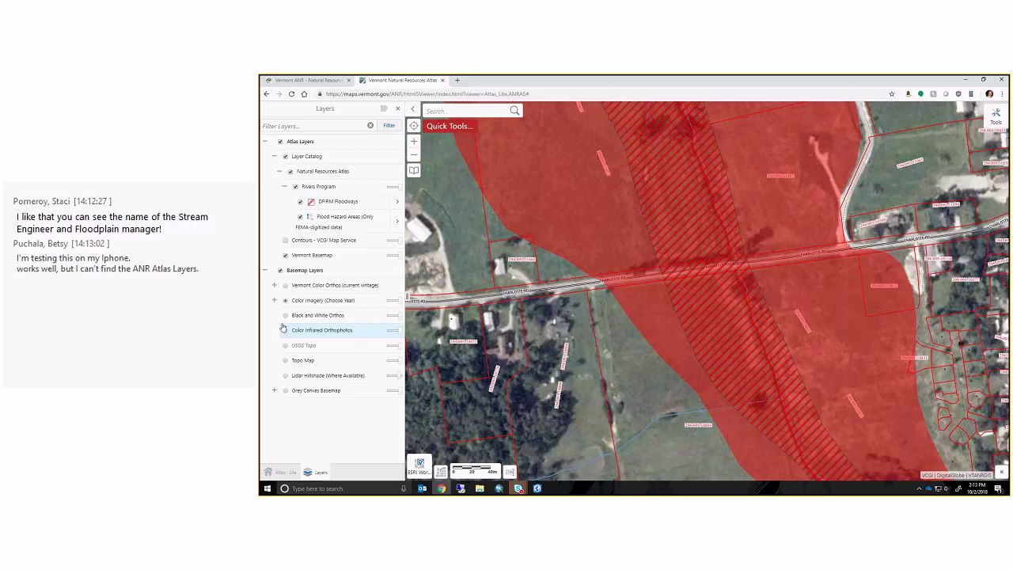
- Compare the Black and White Orthos and Topo Map basemaps, and switch back to Vermont Color Orthos (current vintage)
click(285, 316)
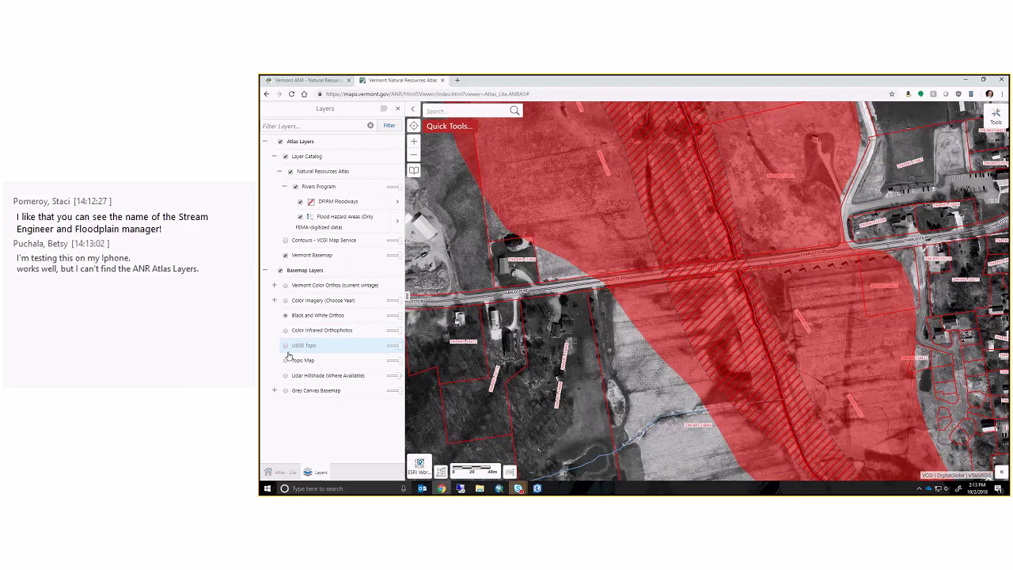
click(286, 359)
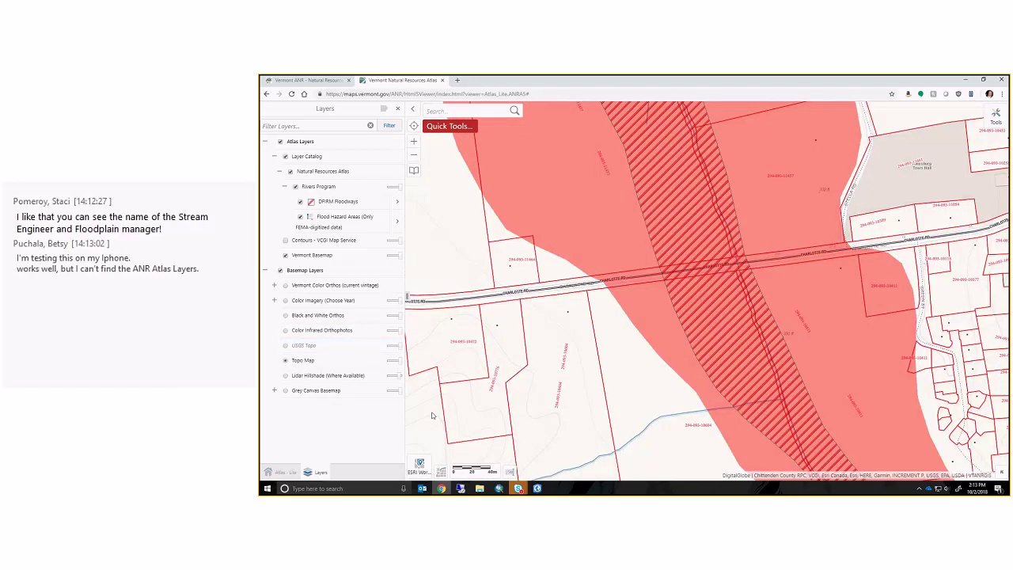
mouse_move(418, 469)
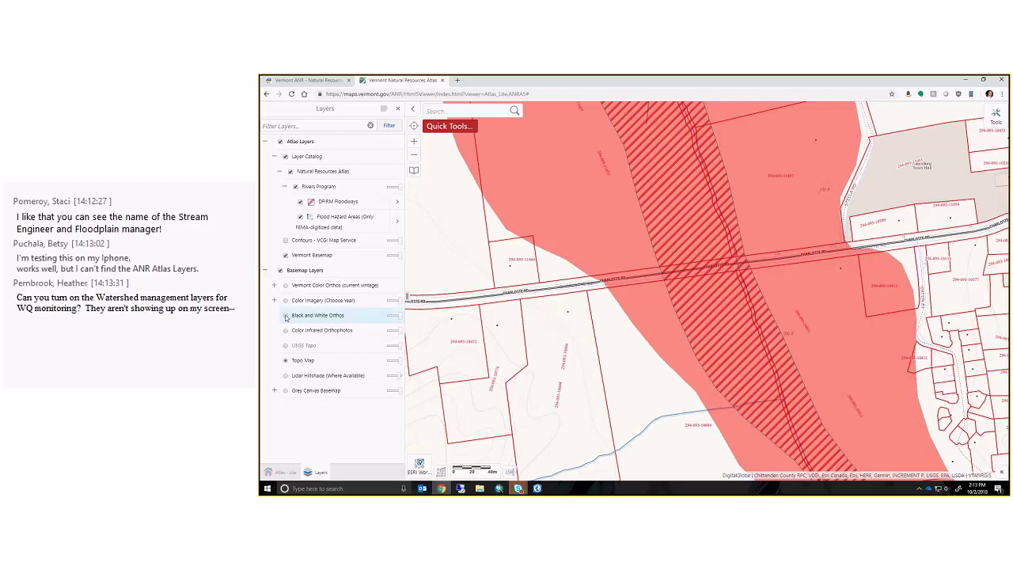
click(285, 285)
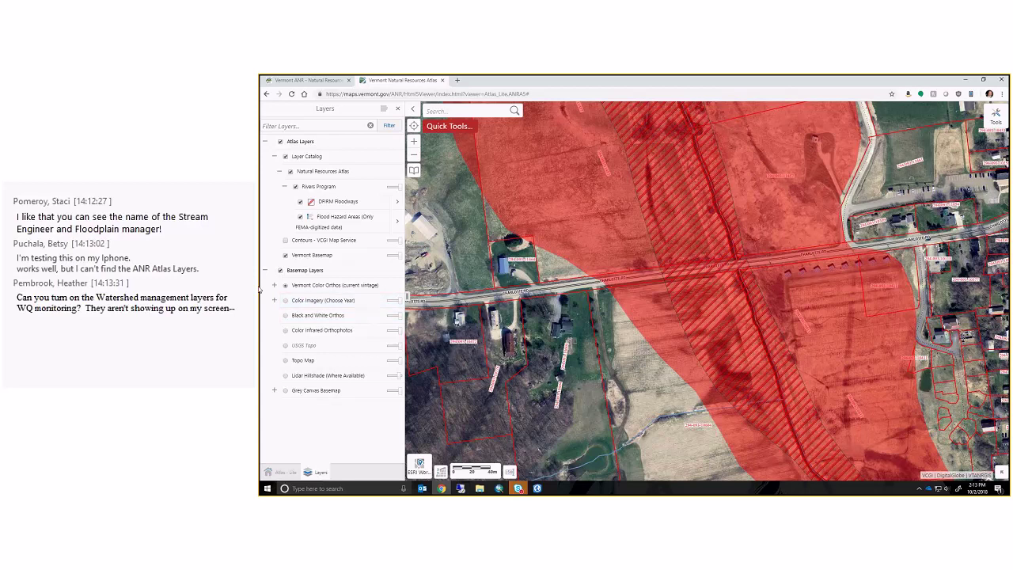
- Display the full set of map tools and check the top-level groups of the layer catalog without changing the layer selection
click(995, 115)
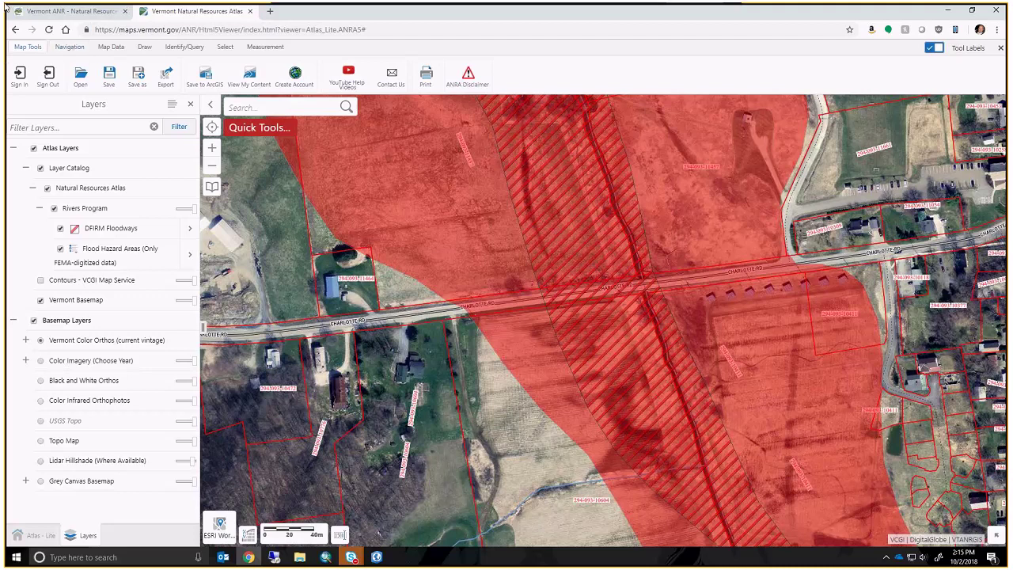
click(41, 169)
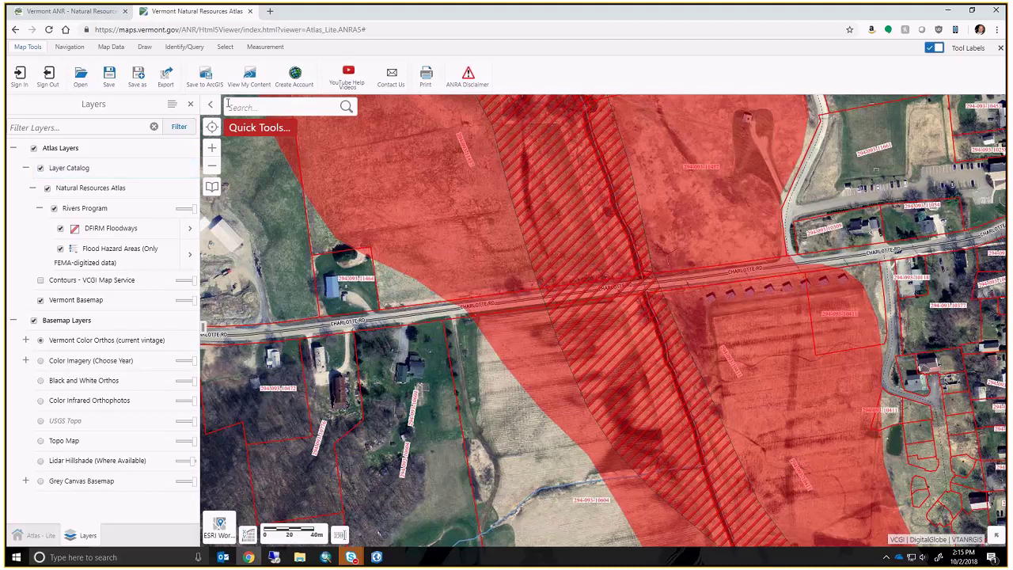
click(255, 131)
click(290, 200)
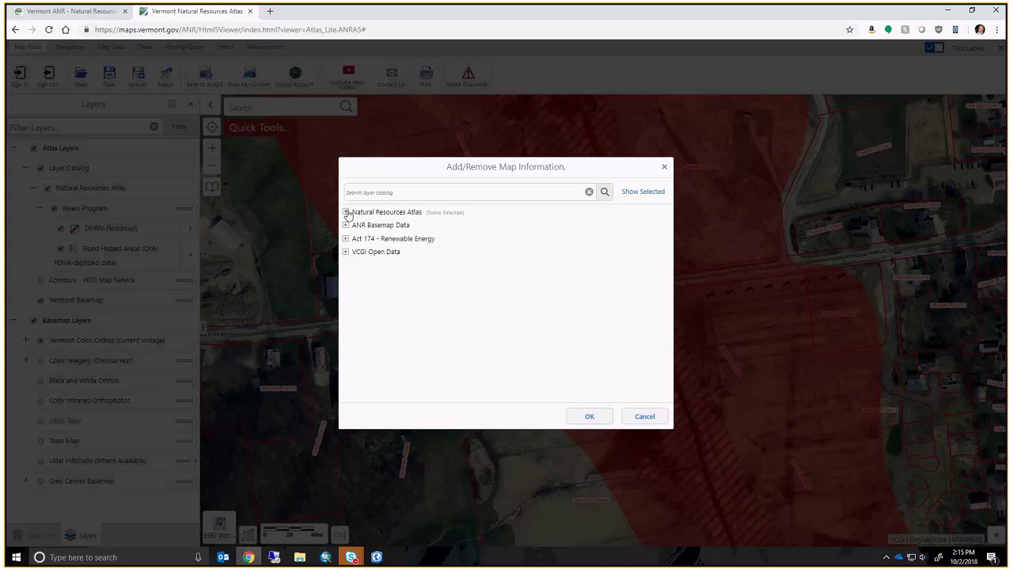
click(669, 473)
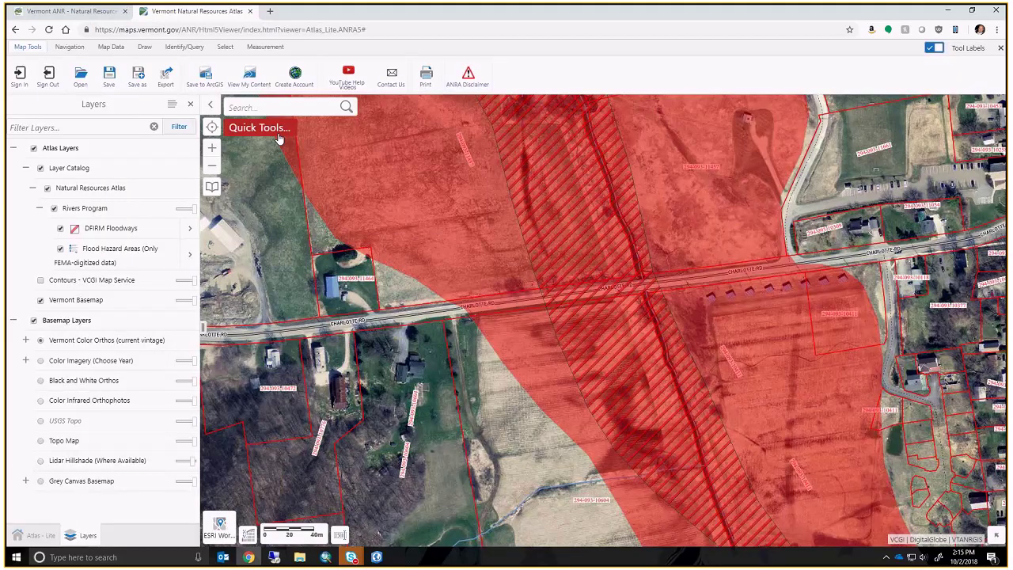
- Add the Habitat Data and Bug Assessment layers from the Watershed Management Water Quality Monitoring group to the map
click(277, 132)
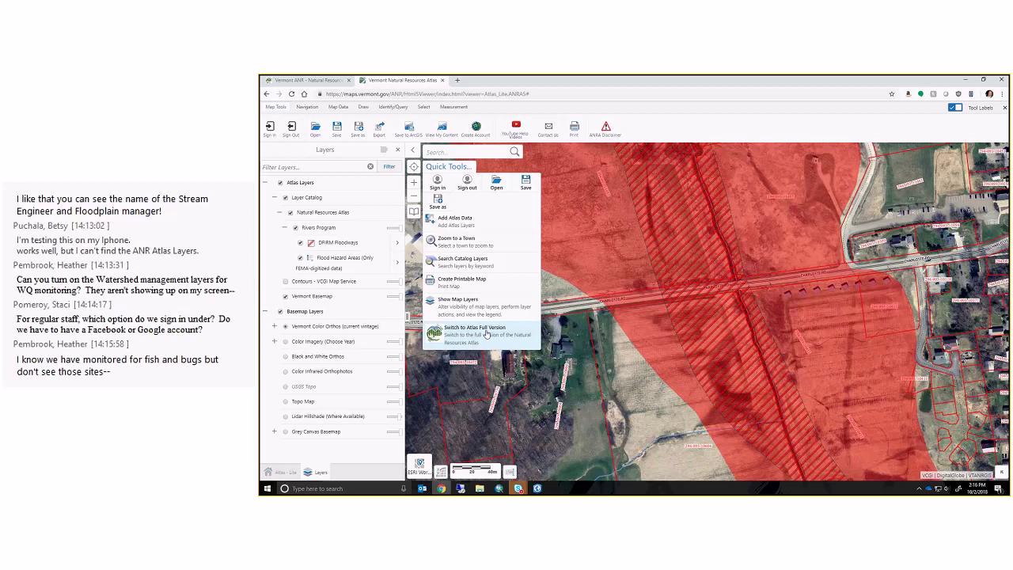
click(466, 224)
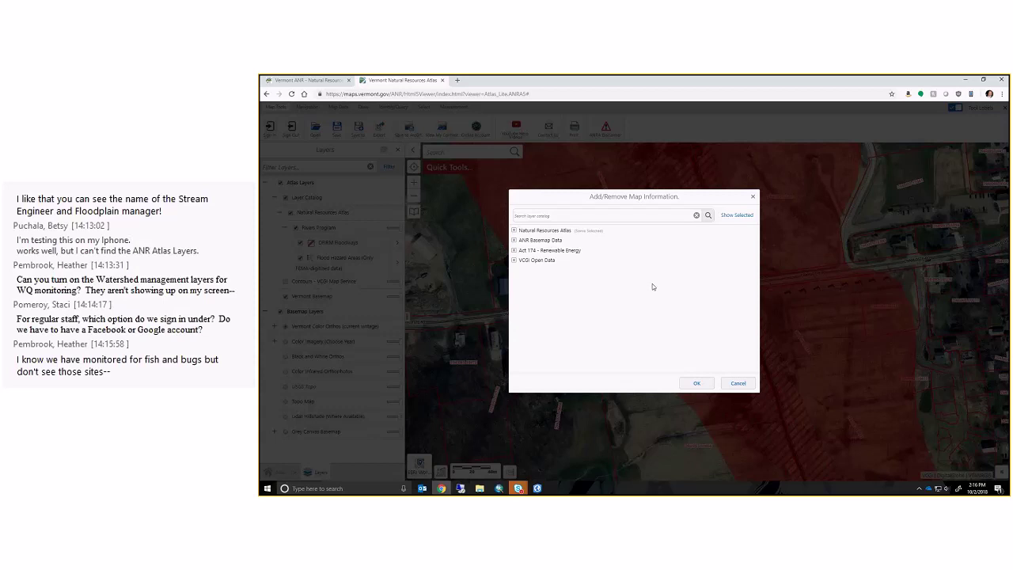
click(514, 230)
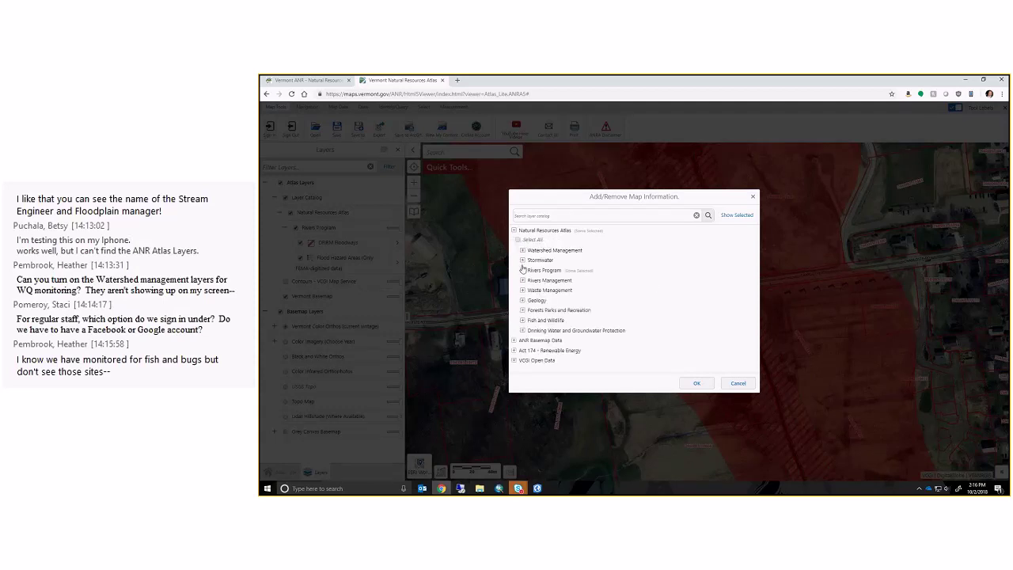
click(522, 250)
click(532, 270)
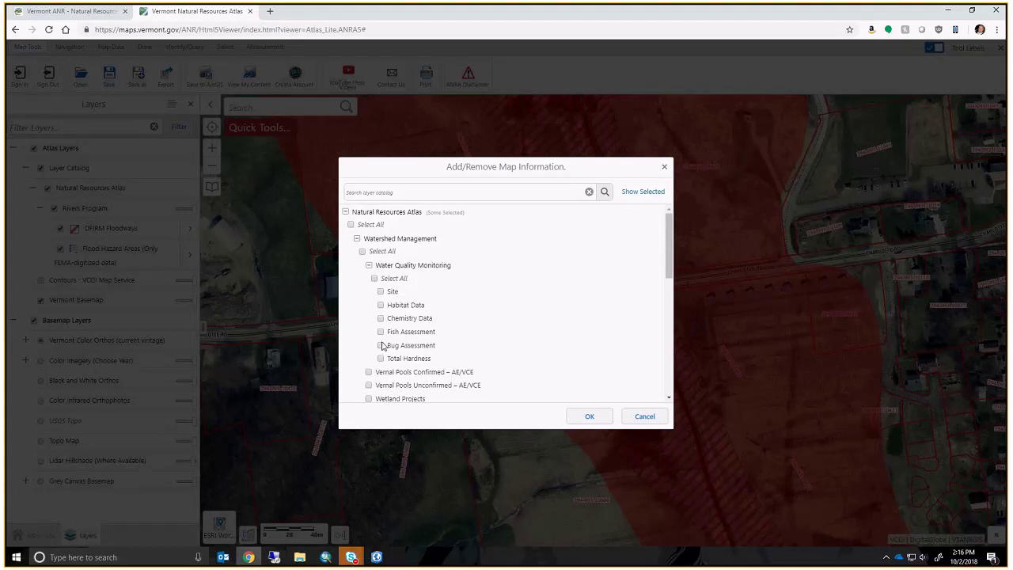
click(381, 305)
click(599, 421)
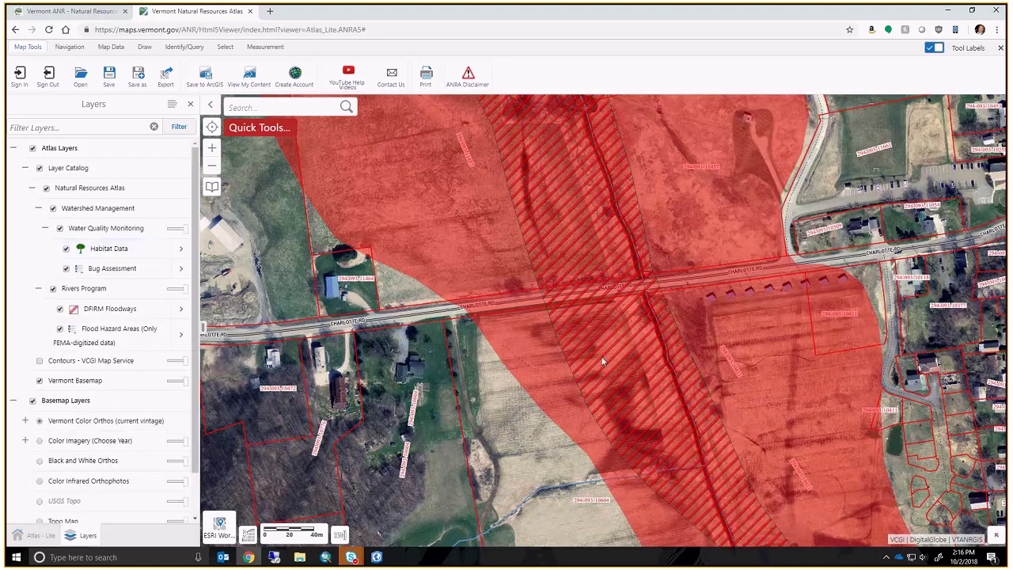
- Examine the river corridor from Charlotte Rd past the lagoons to Leavensworth Rd for habitat and bug assessment sites
scroll(603, 338, down, 1)
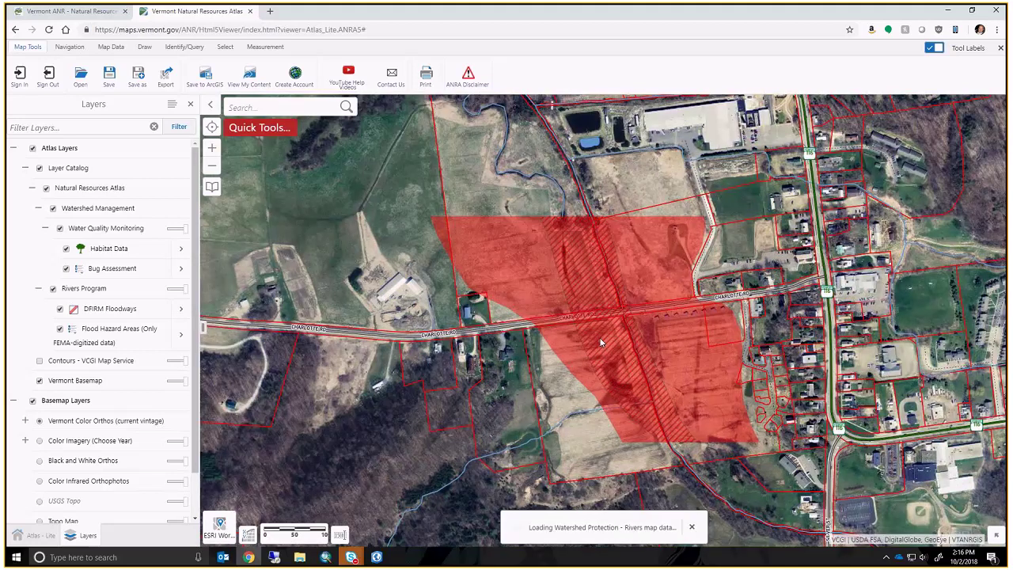
scroll(602, 342, up, 1)
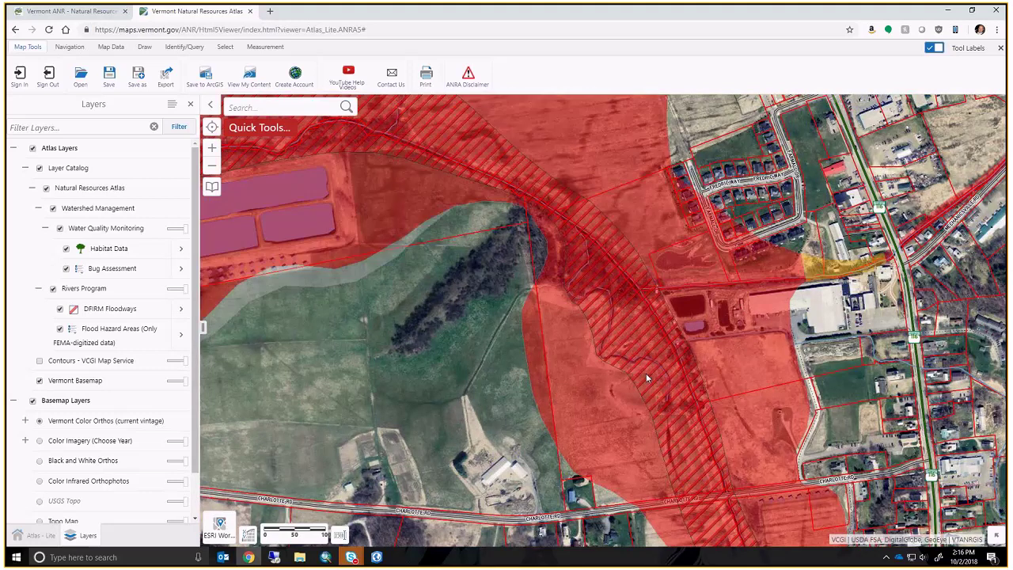
drag(441, 221, 795, 372)
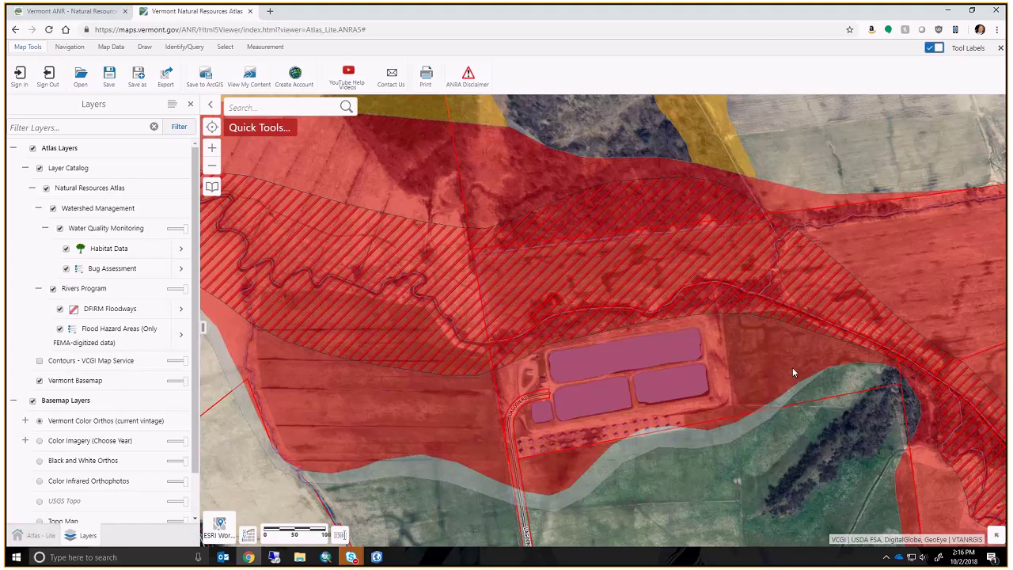
drag(332, 286, 640, 369)
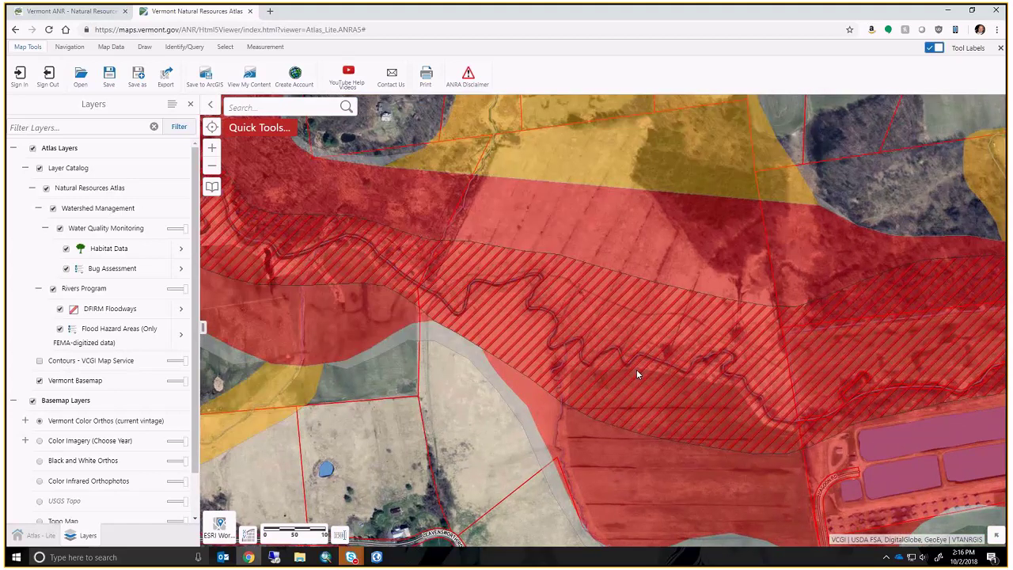
drag(591, 331, 604, 334)
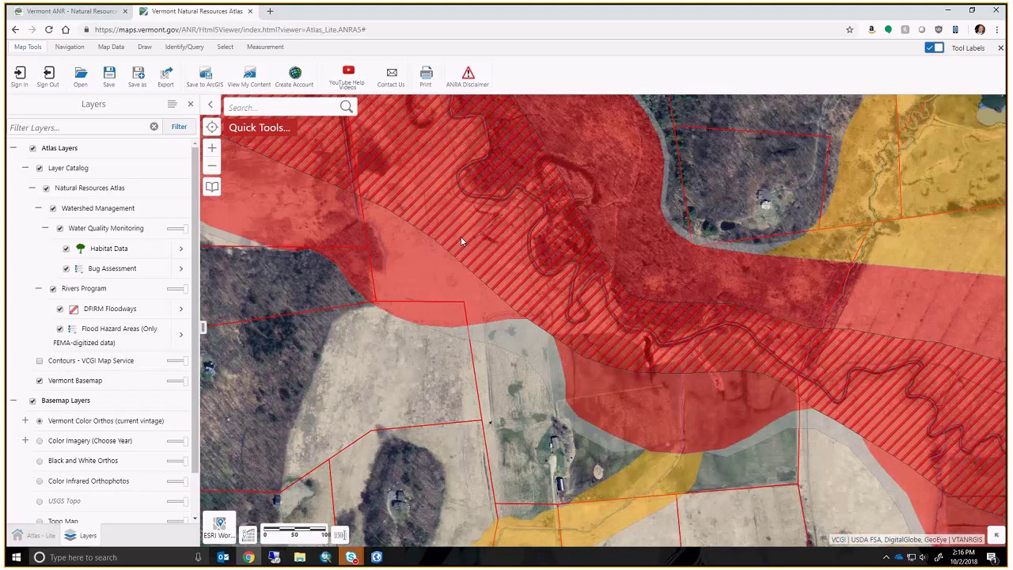
scroll(461, 237, up, 1)
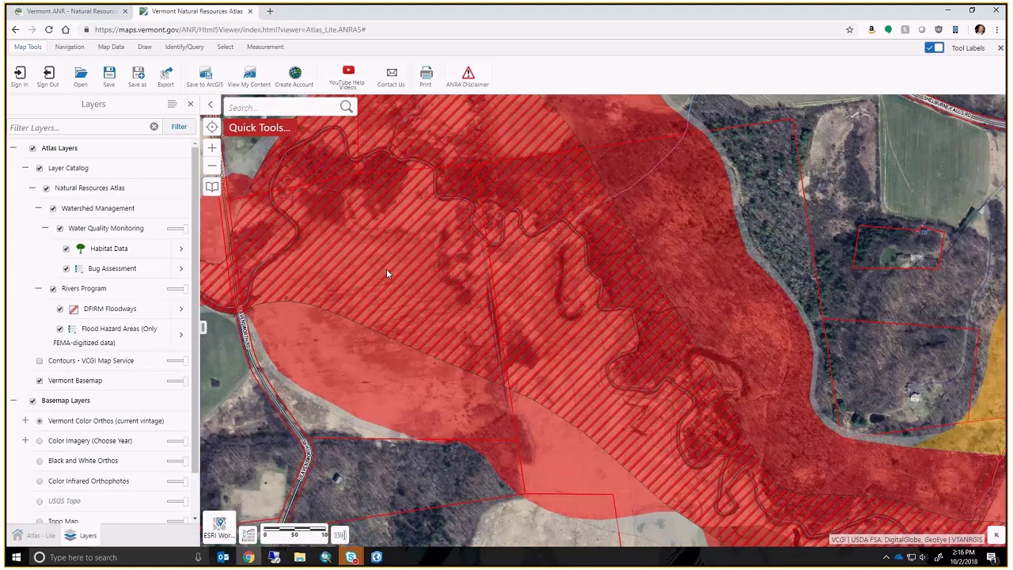
key(Page_Down)
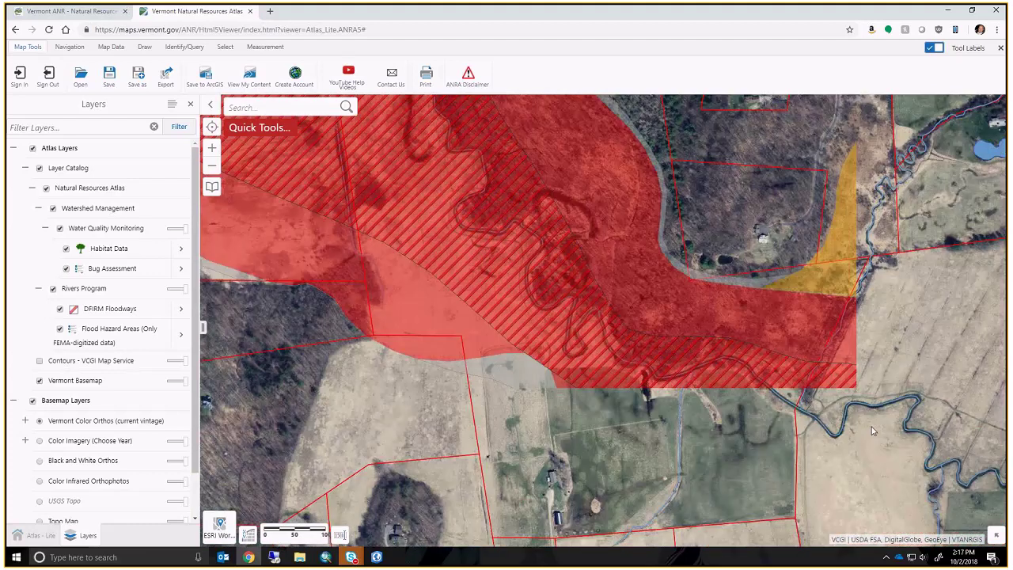
key(Page_Down)
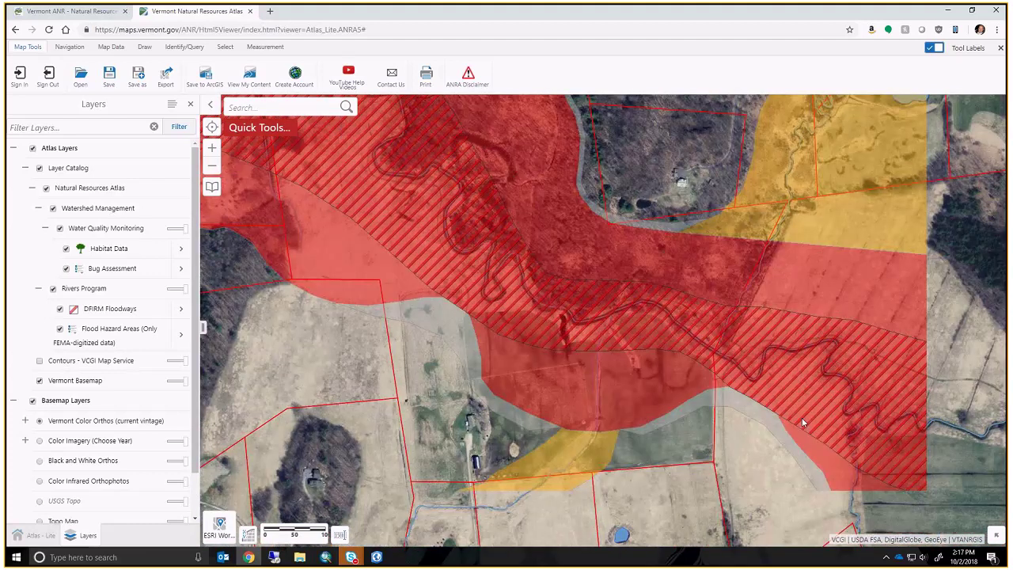
key(Page_Down)
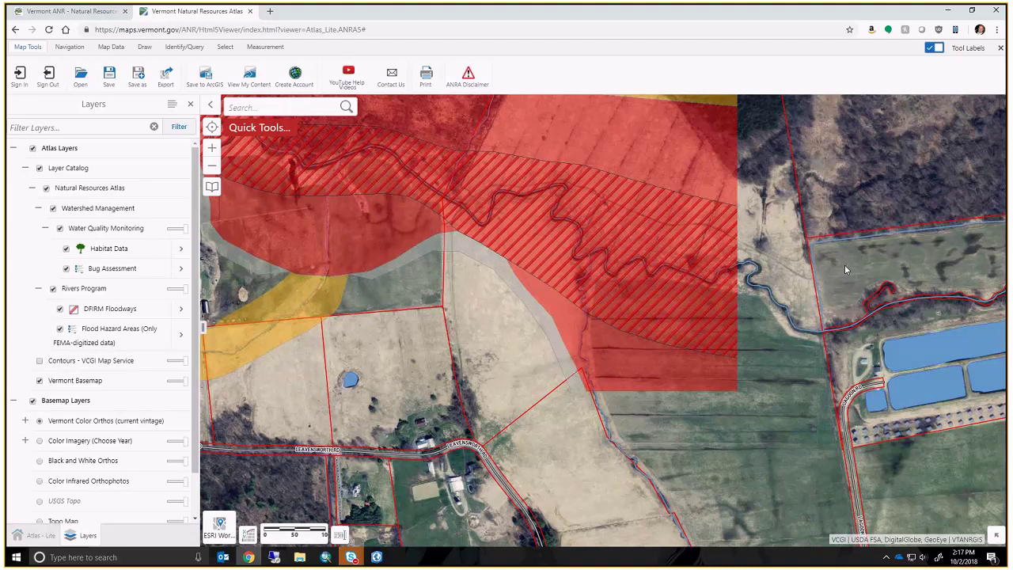
drag(845, 265, 592, 346)
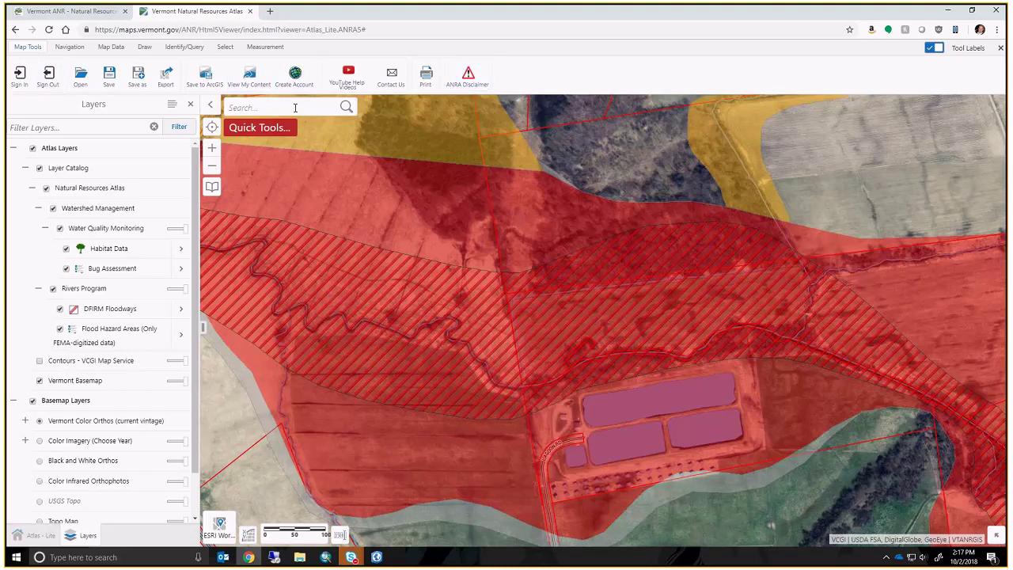
- Go back to the previous map extent and reframe the map on the floodplain beside Fredric Way and Route 116
click(68, 49)
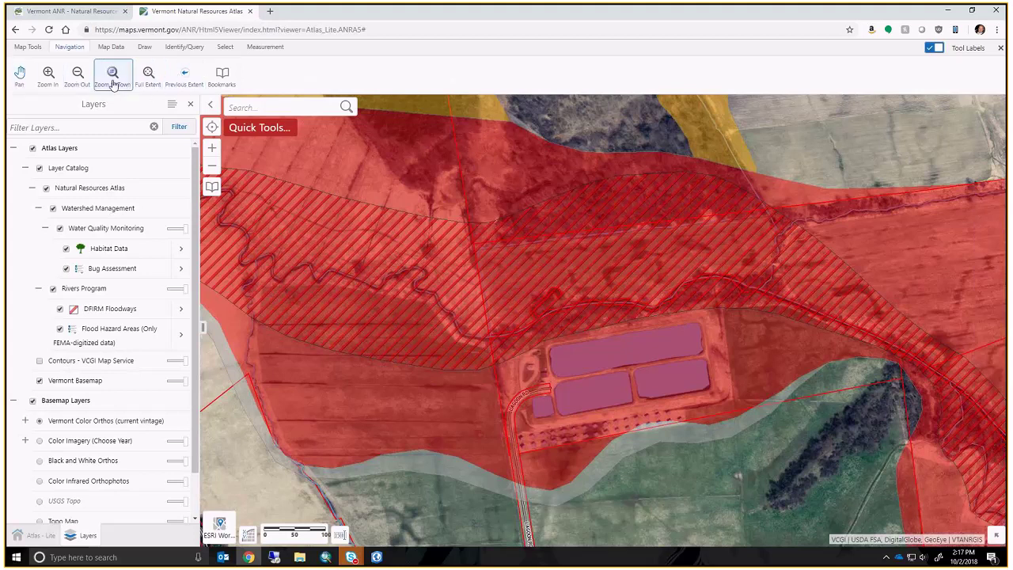
click(197, 85)
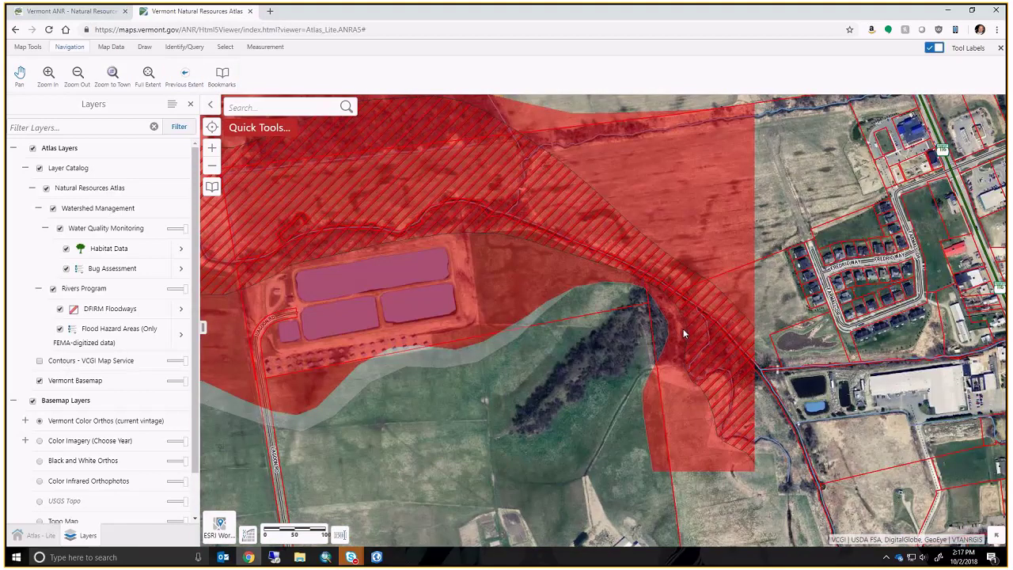
drag(683, 334, 621, 415)
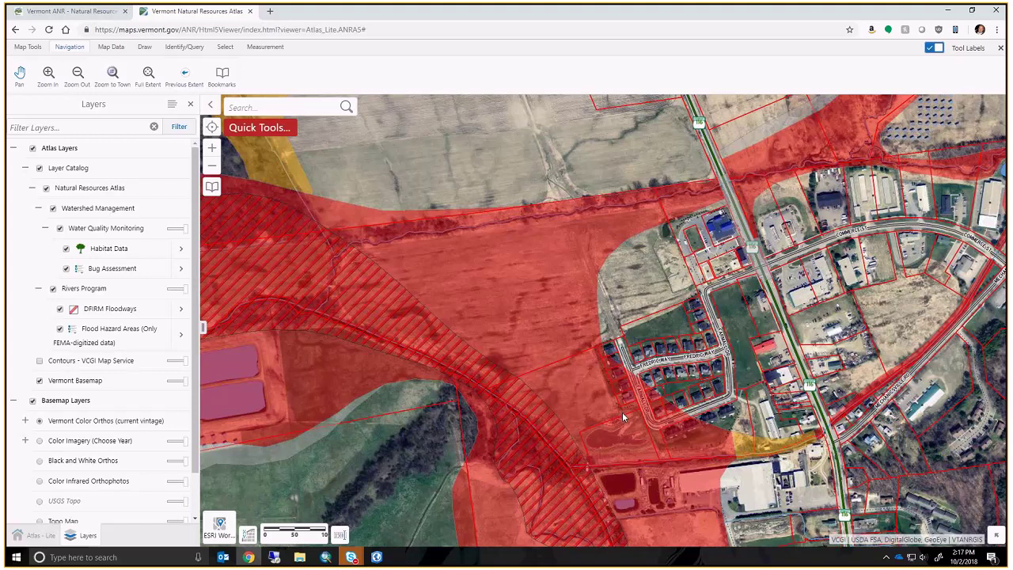
- Bookmark the current map extent as "Laplatte at Hinesburg Village" and allow the site to store files on this device
click(222, 75)
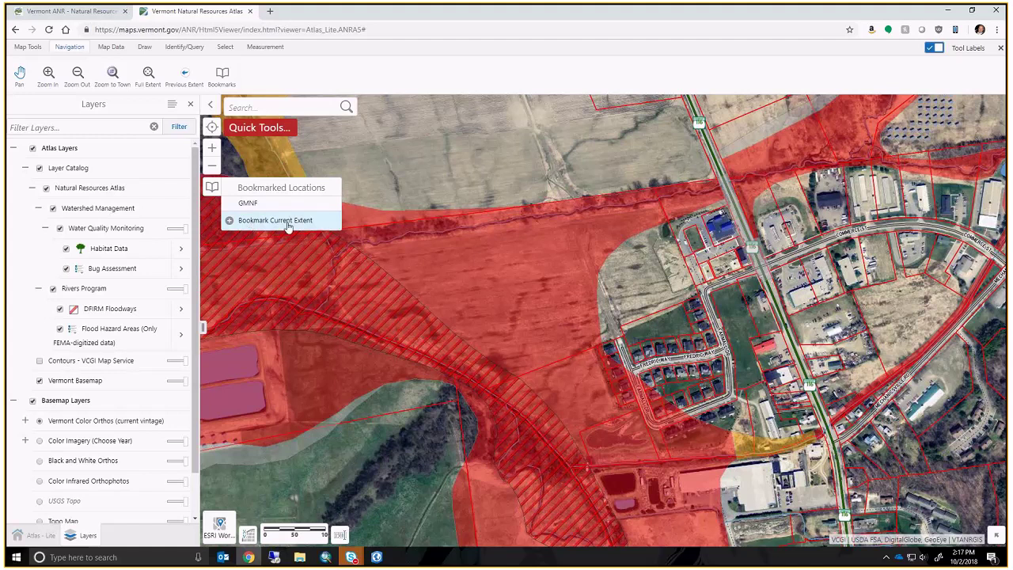
click(234, 225)
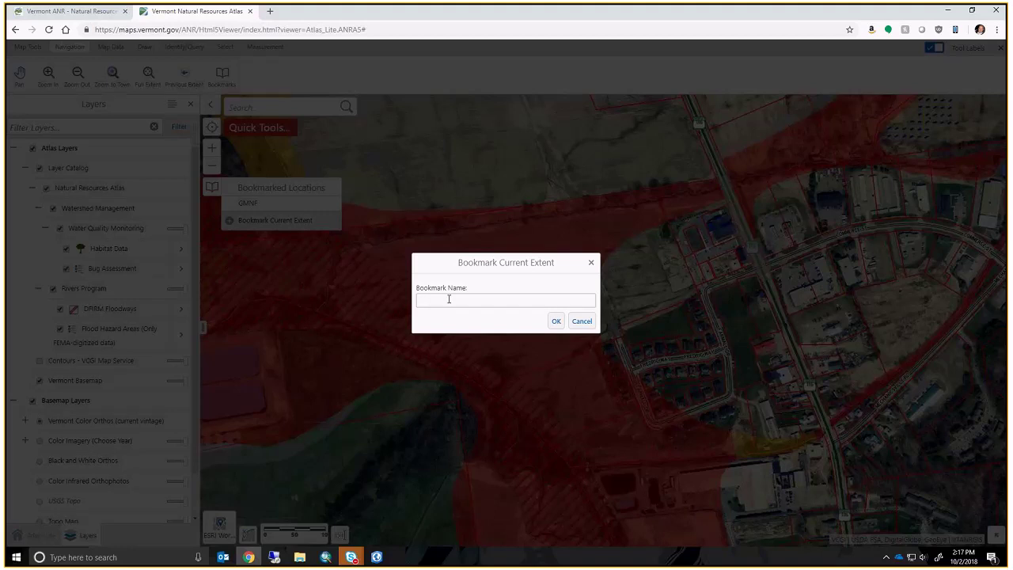
text(Laplatte at Hinesburg Village)
click(558, 323)
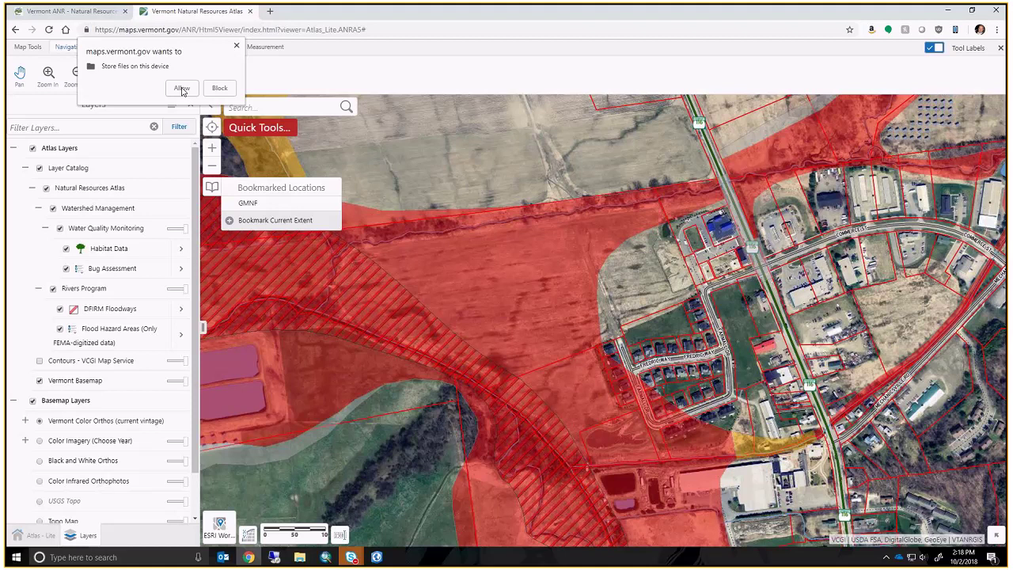
click(182, 89)
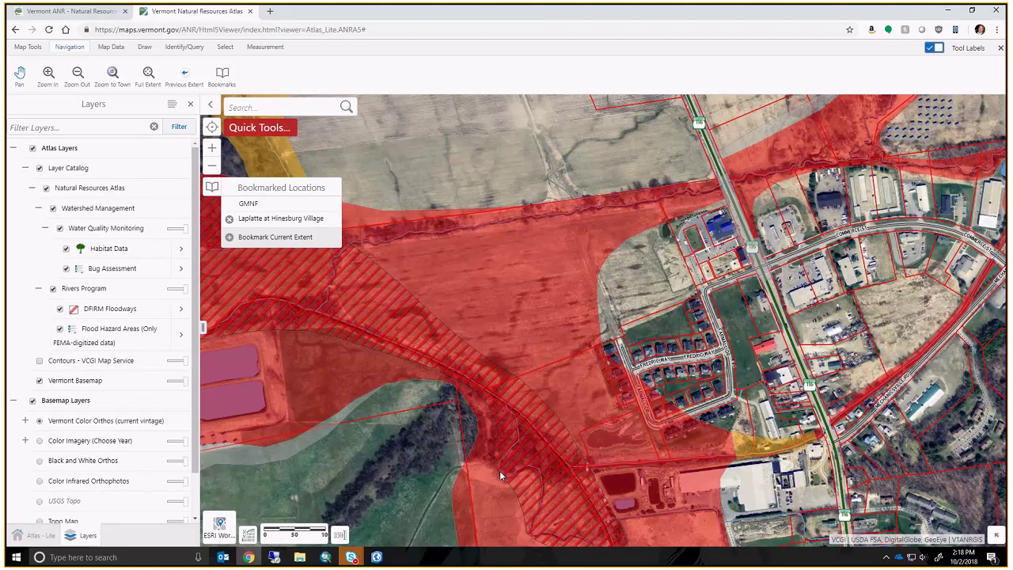
- Try out the Laplatte at Hinesburg Village bookmark by returning to it from a different map extent
click(281, 218)
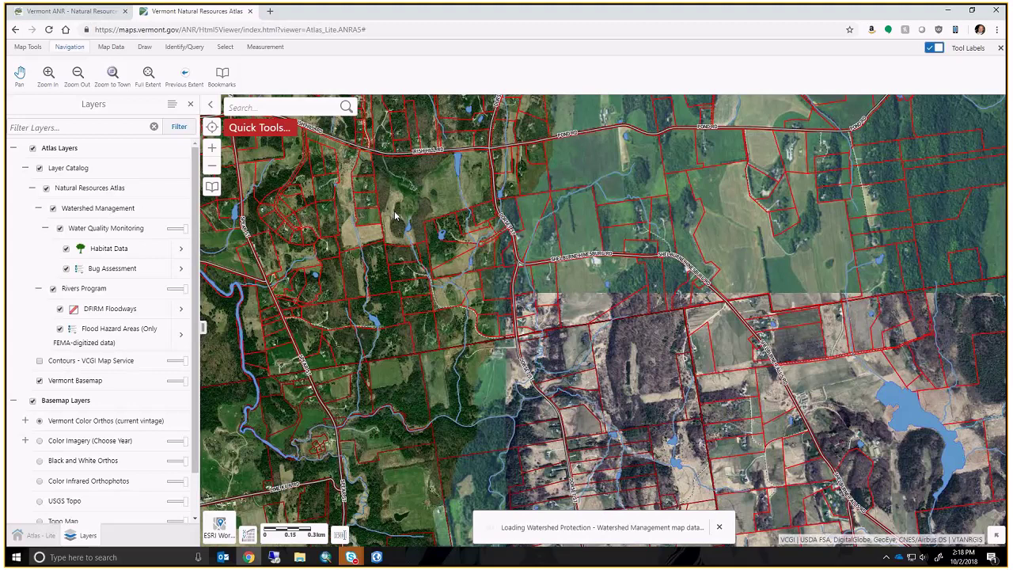
click(212, 187)
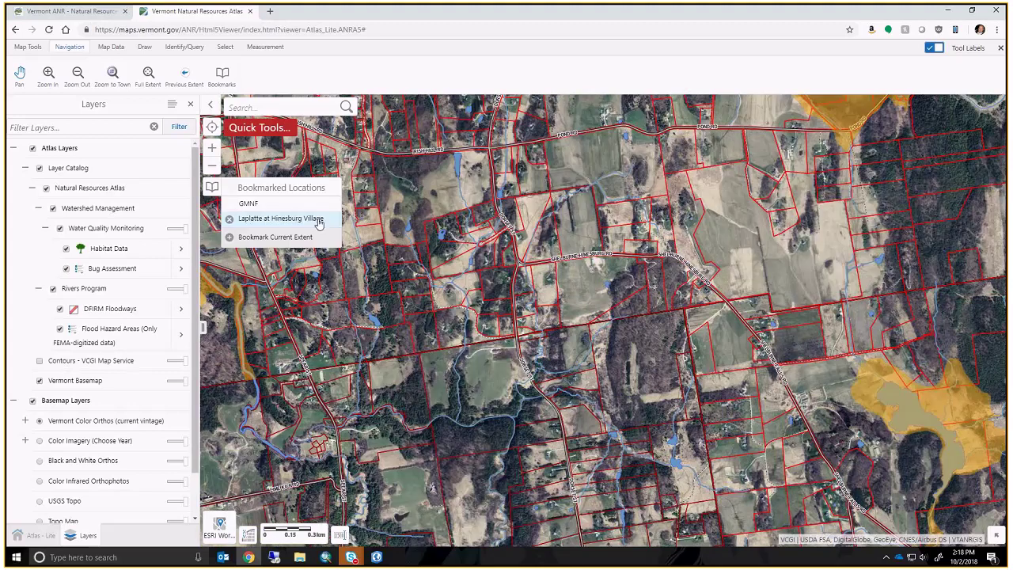
click(319, 222)
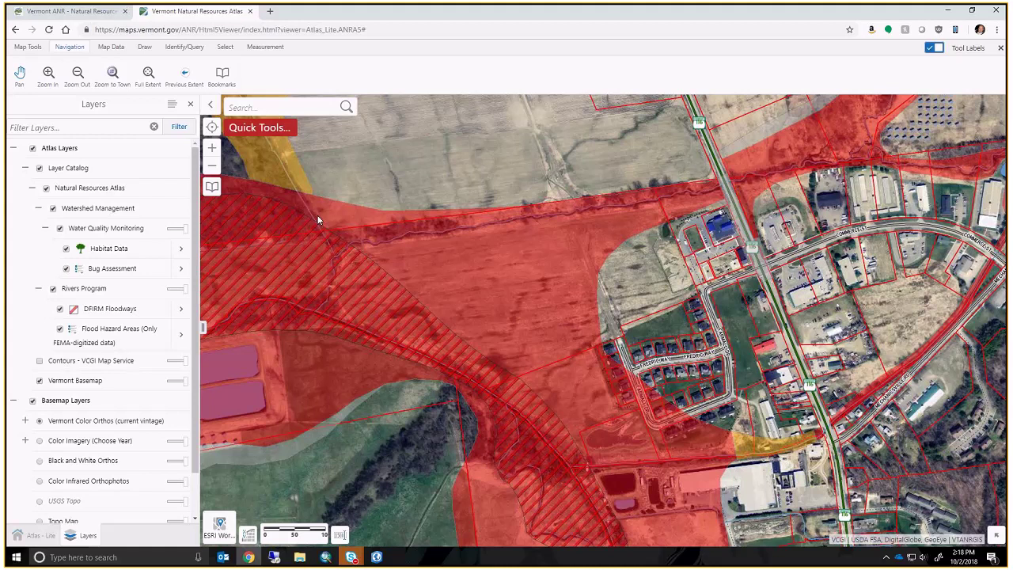
- Show the map data tools, then close the layer list and bring it back
click(111, 48)
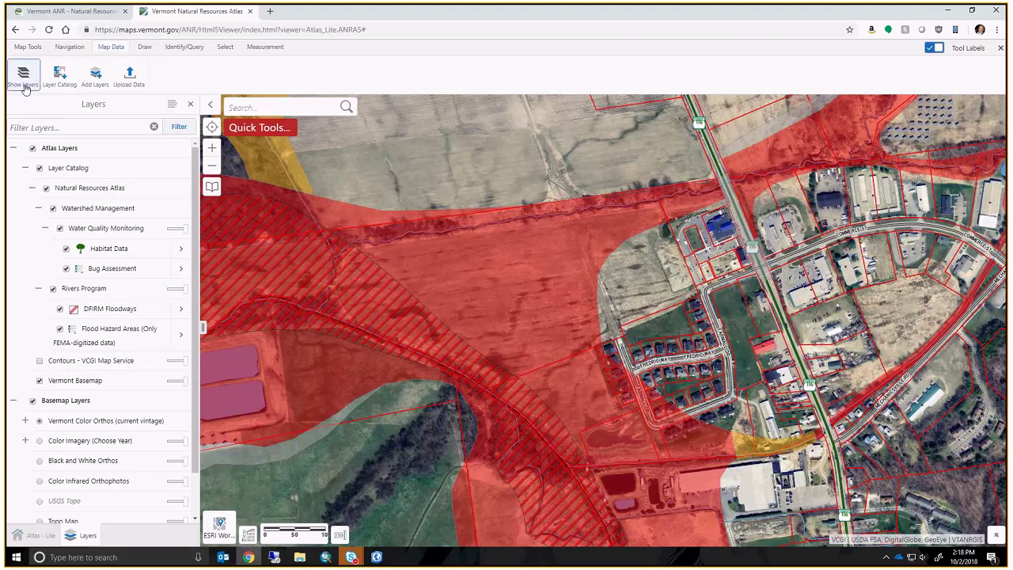
click(24, 87)
click(190, 106)
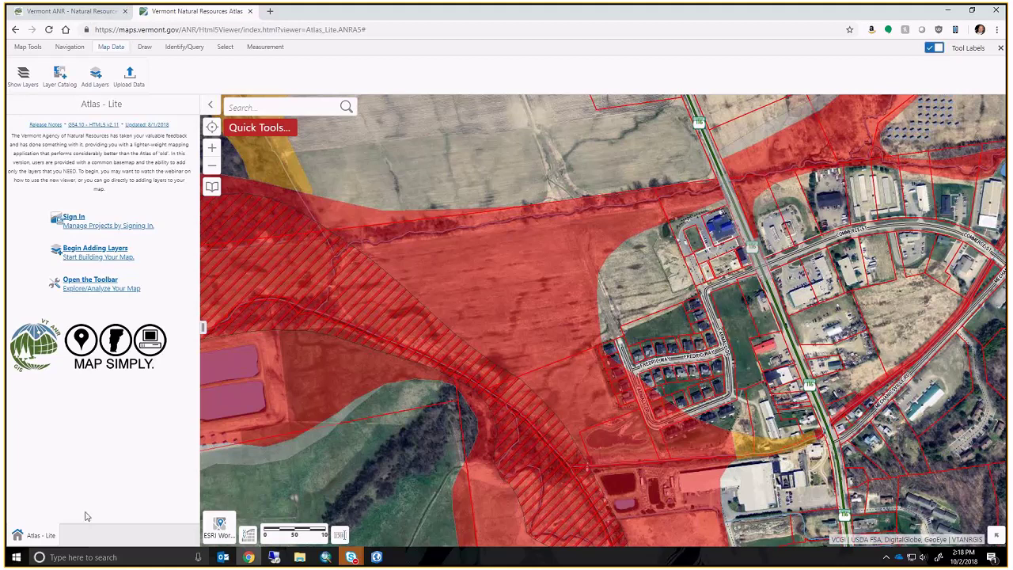
click(24, 77)
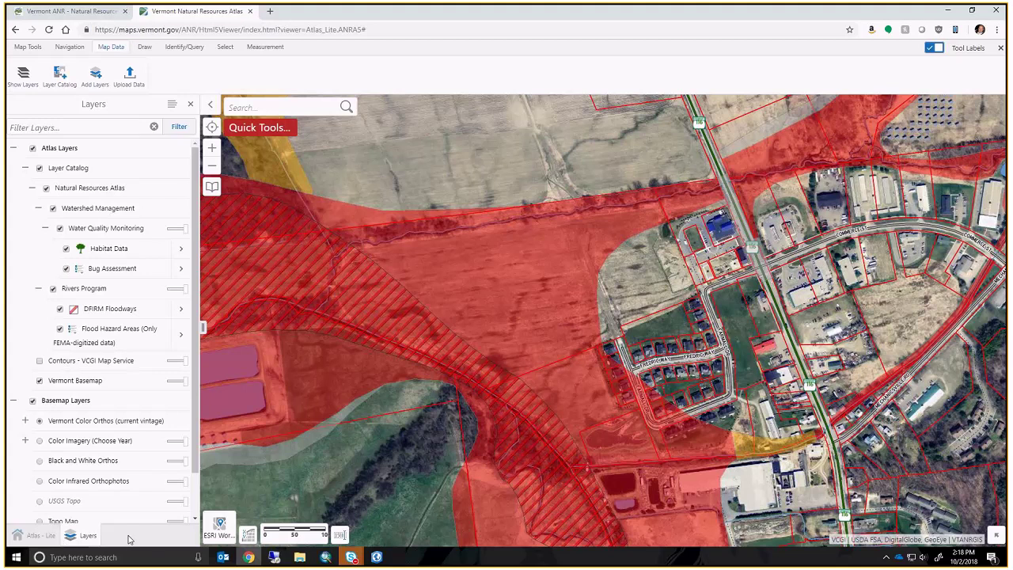
- Check the Atlas - Lite home options for signing in, adding layers and opening the toolbar, and return to the layer list
click(39, 536)
click(81, 537)
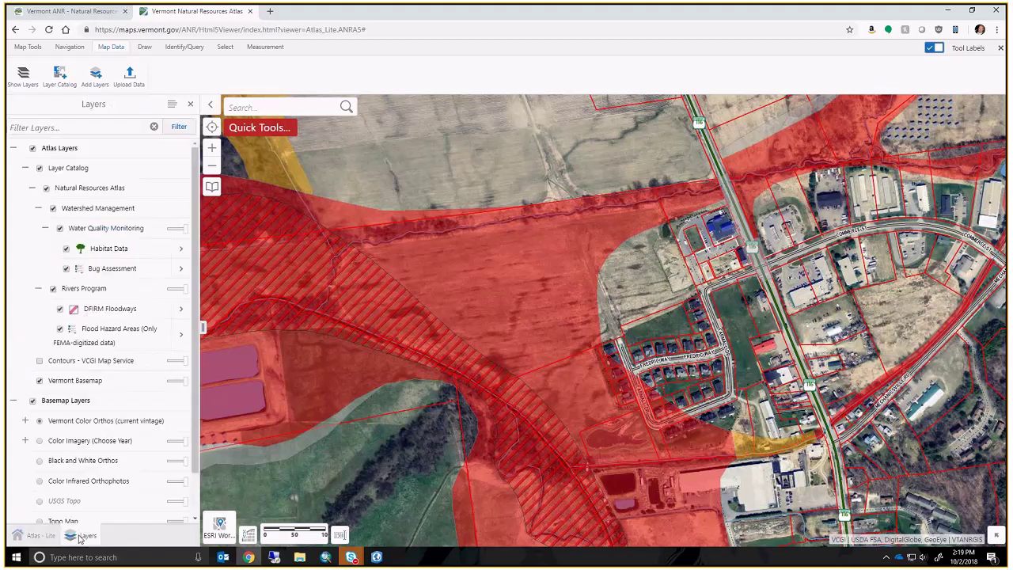
click(33, 538)
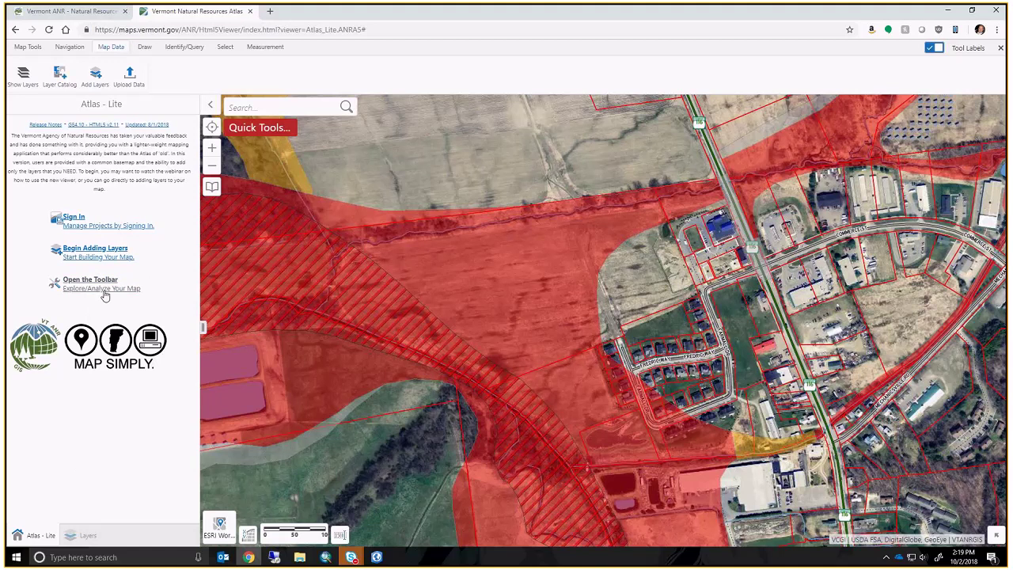
click(85, 536)
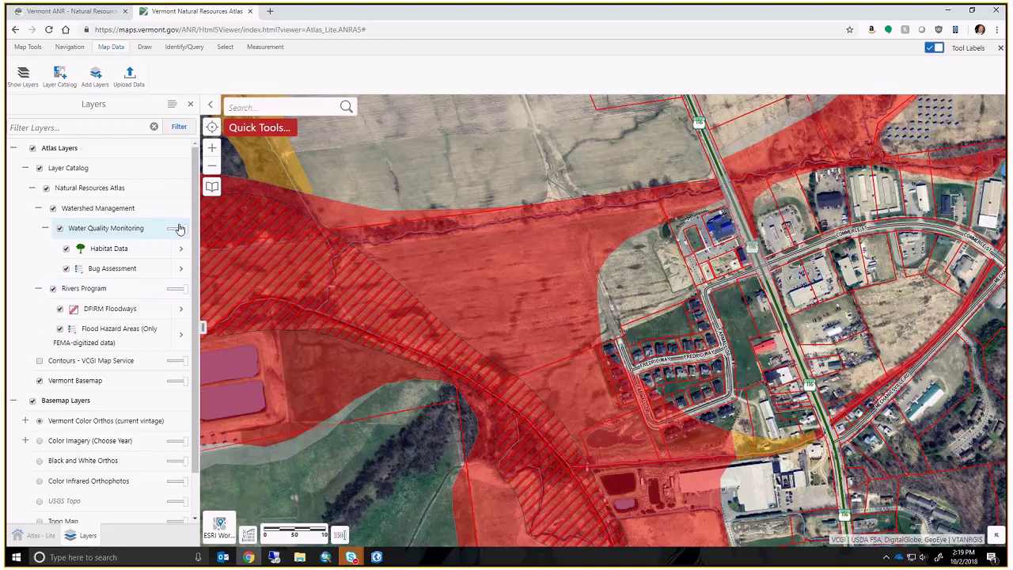
- Make the Rivers Program layer group partly transparent over the aerial imagery
drag(176, 229, 185, 229)
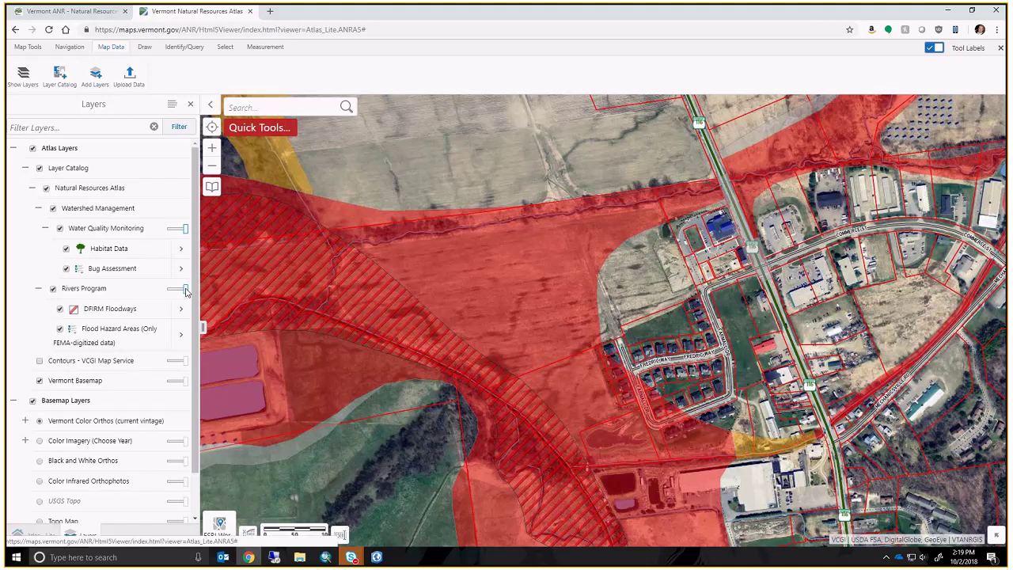
drag(186, 292, 181, 291)
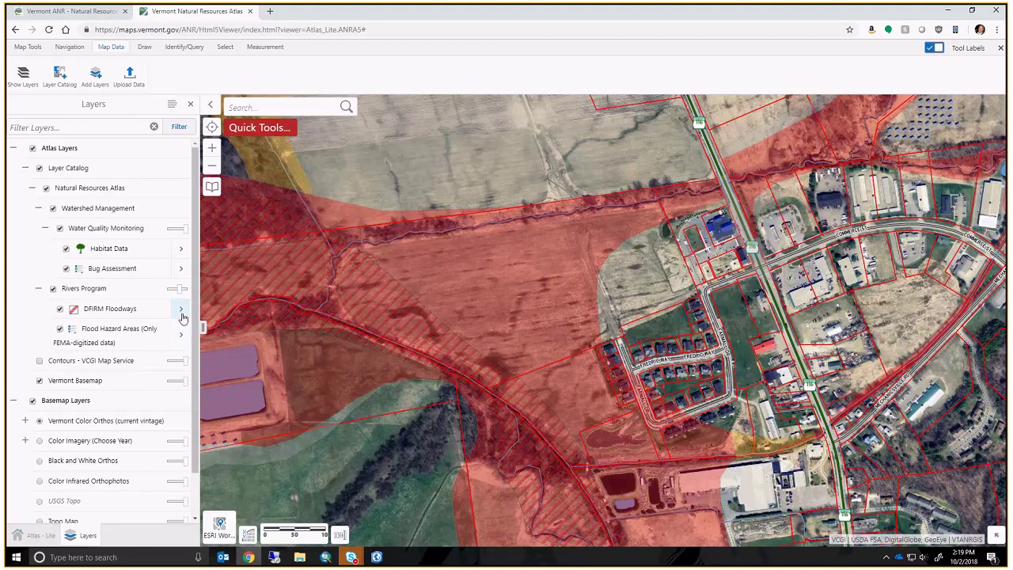
- Review the layer actions for DFIRM Floodways and give the layer a Custom Layer Style visualization with Simple symbology
click(181, 310)
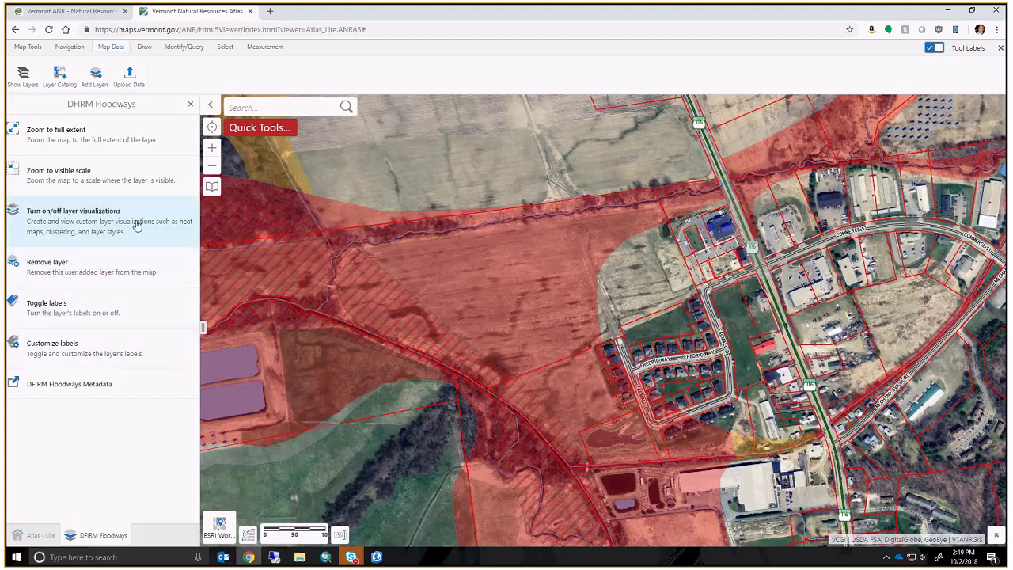
click(188, 106)
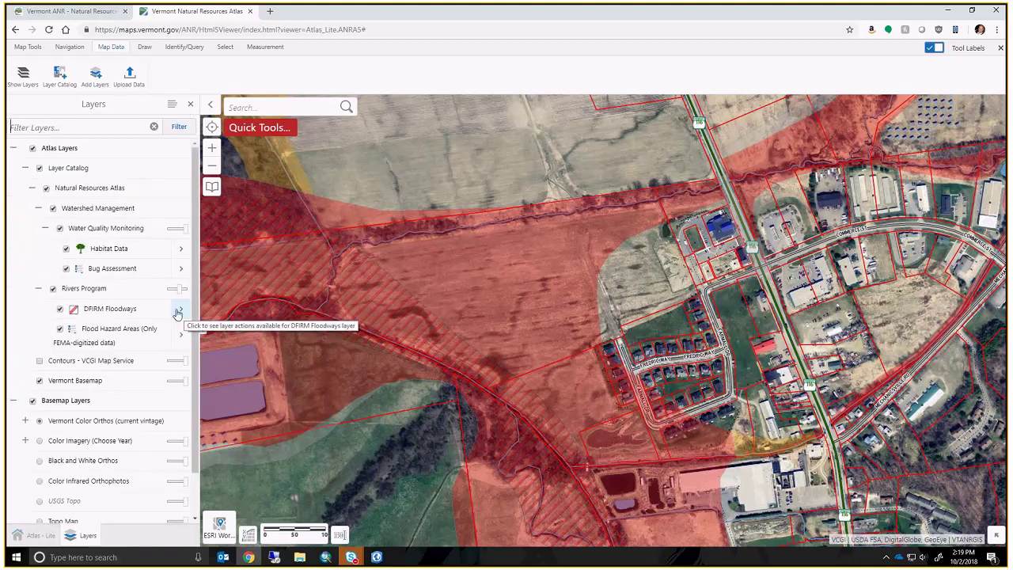
click(179, 313)
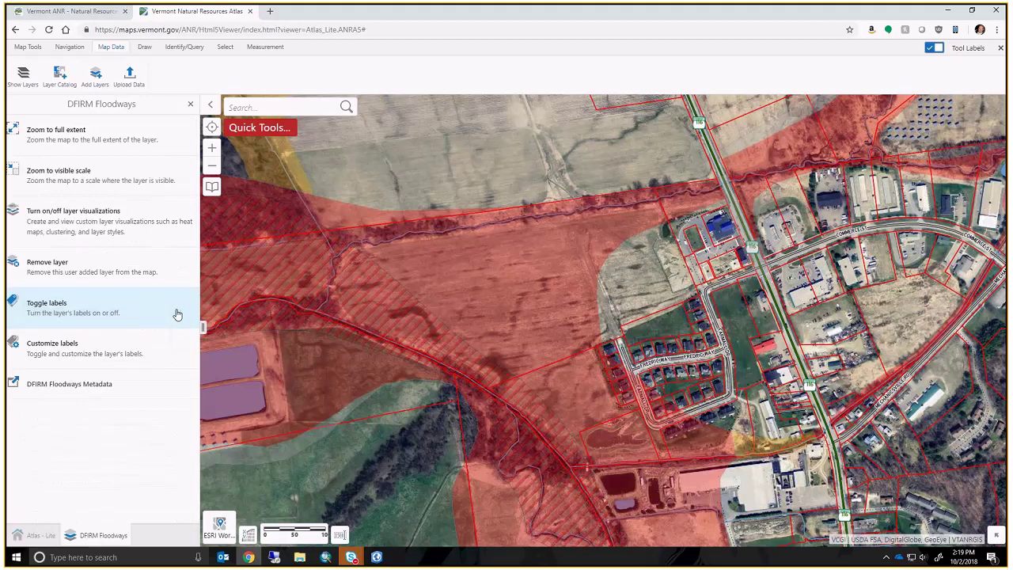
click(156, 232)
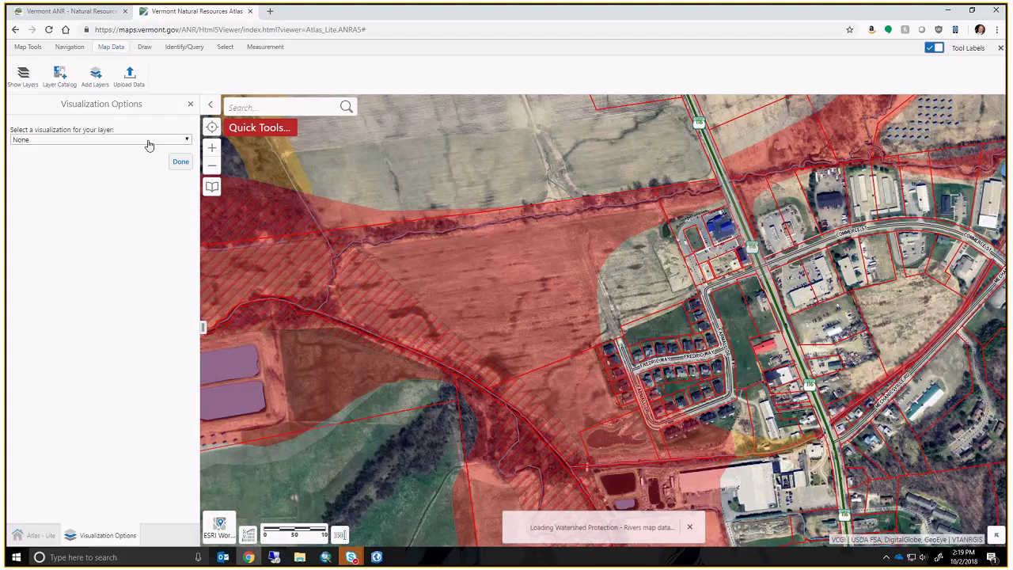
click(183, 140)
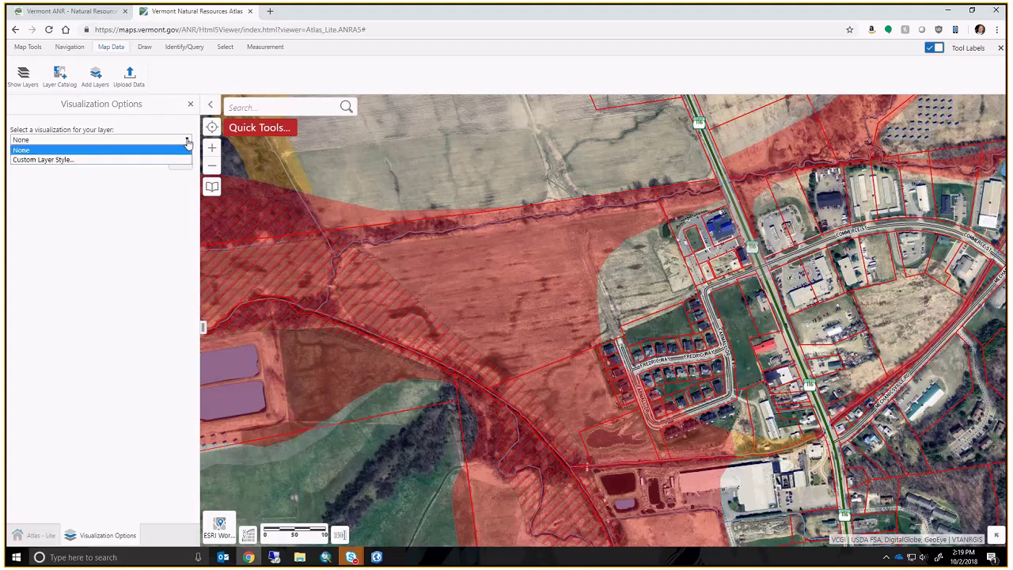
click(126, 159)
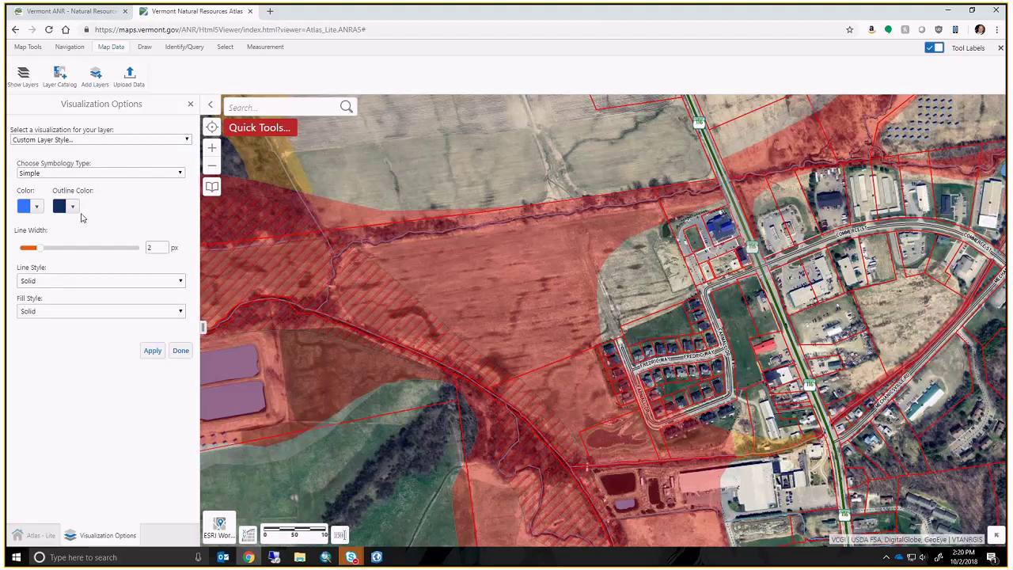
click(181, 173)
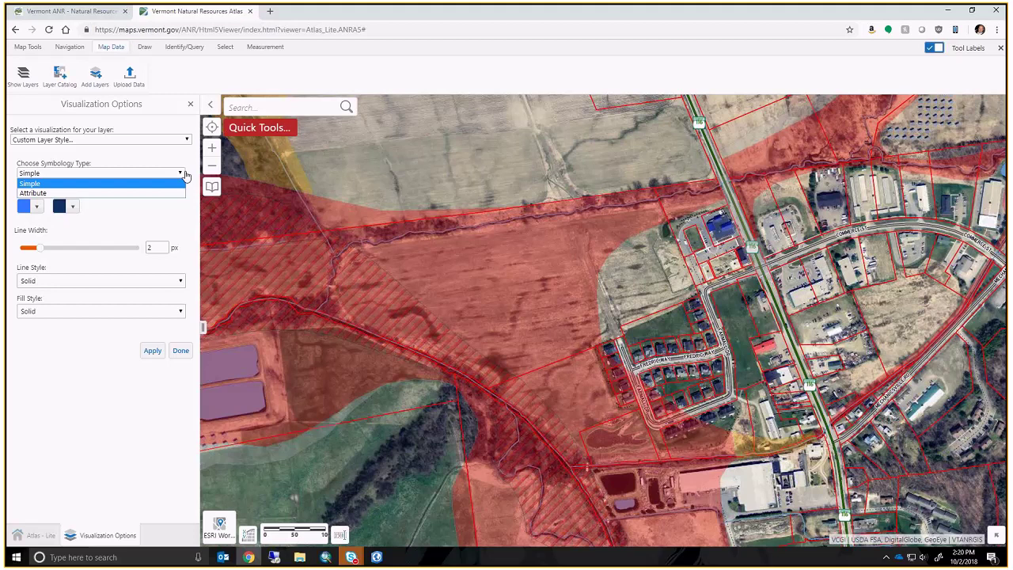
click(119, 183)
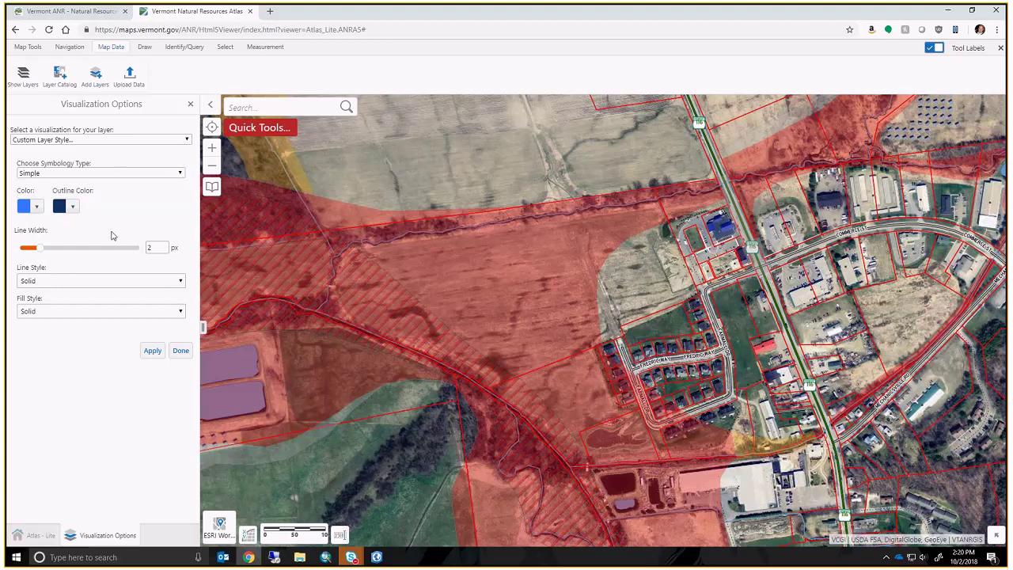
- Set the floodway fill color to yellow, rgba(255, 255, 51, 1), and the outline color to dark blue, rgba(20, 28, 102, 1)
click(36, 210)
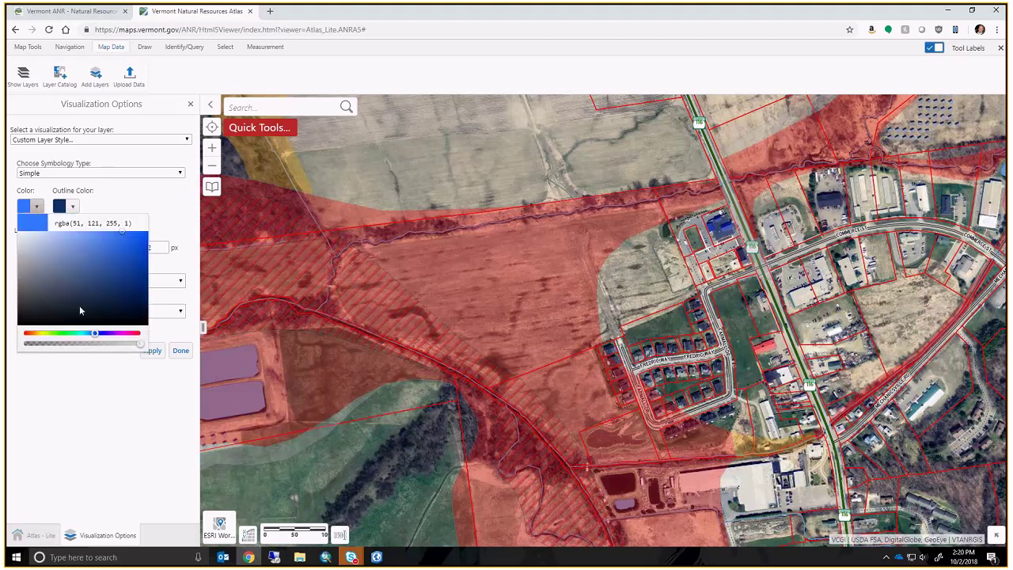
drag(93, 336, 45, 339)
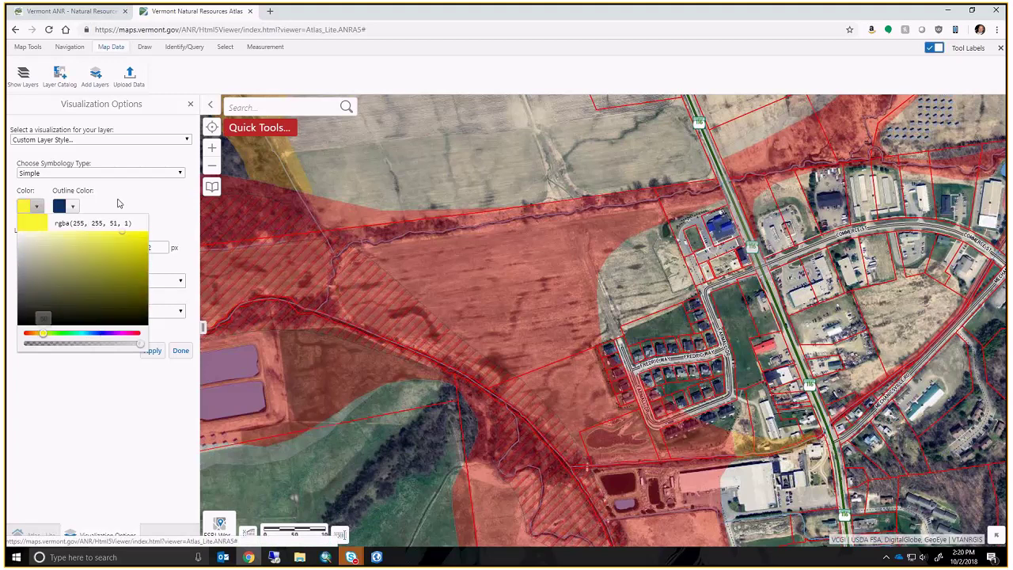
click(67, 206)
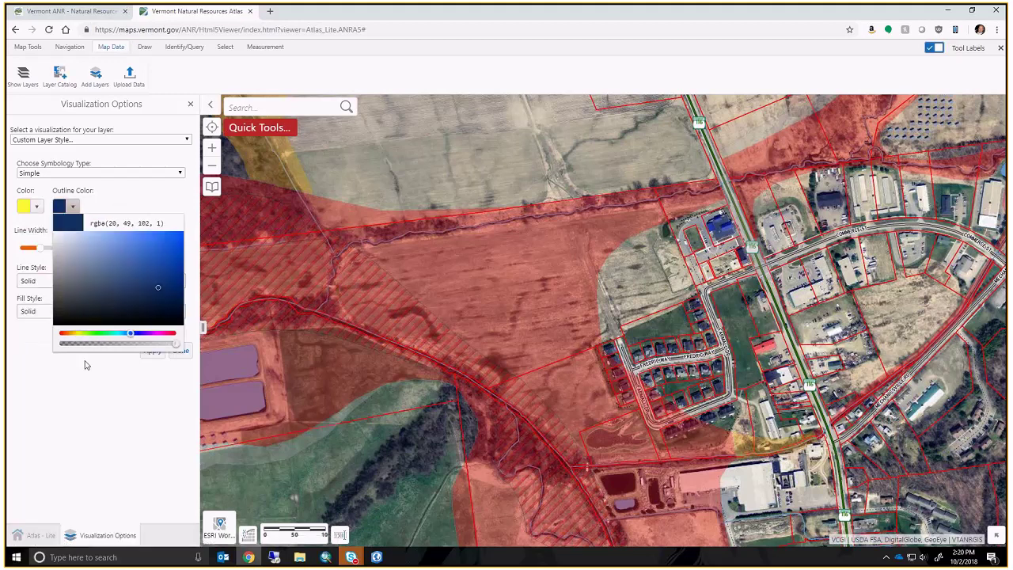
mouse_move(133, 336)
mouse_down()
mouse_move(67, 336)
mouse_move(136, 336)
mouse_up()
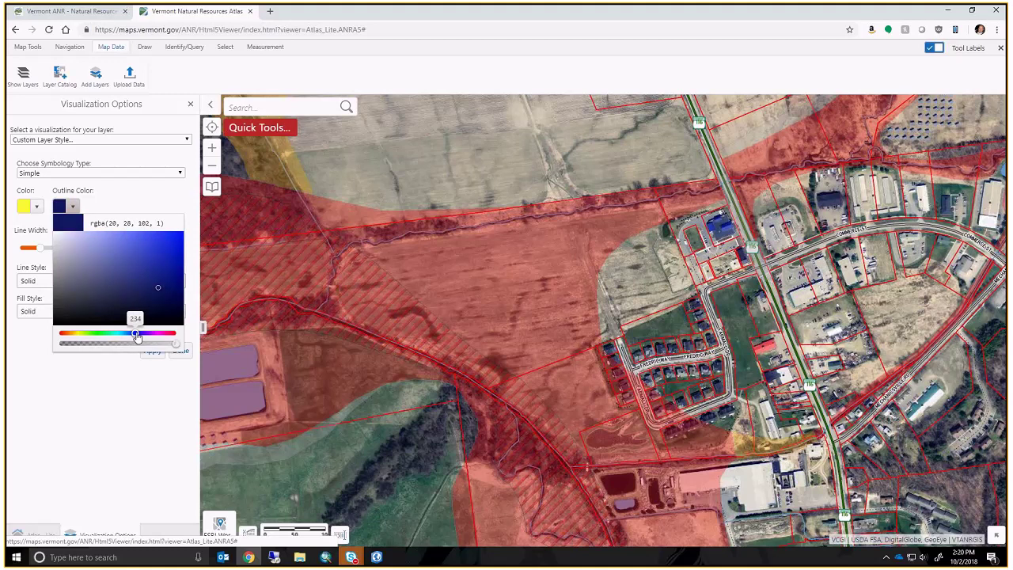
- Set the floodway line width to 1 px with Solid line and fill styles, apply the custom style and return to the layer list
click(29, 250)
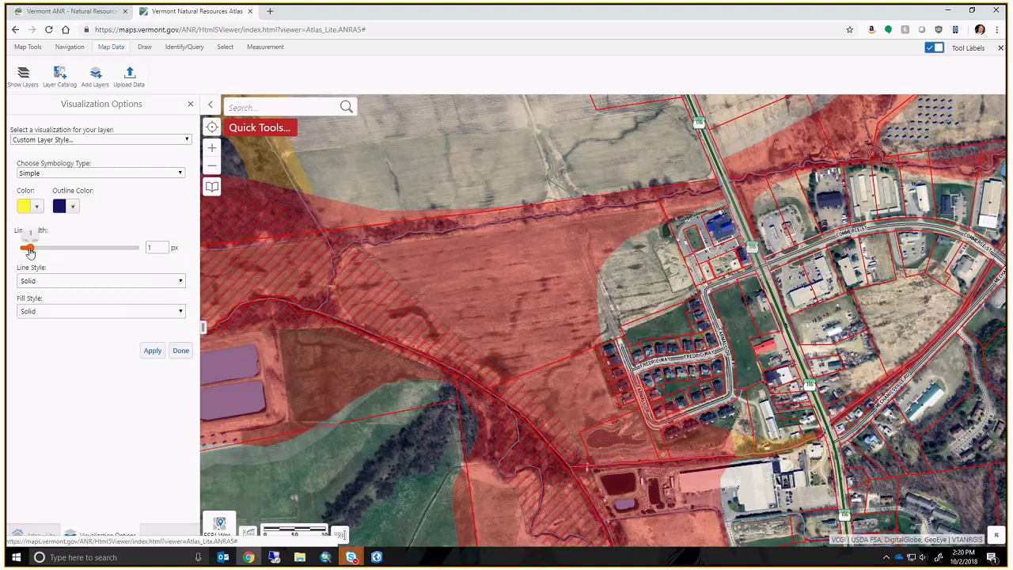
click(62, 283)
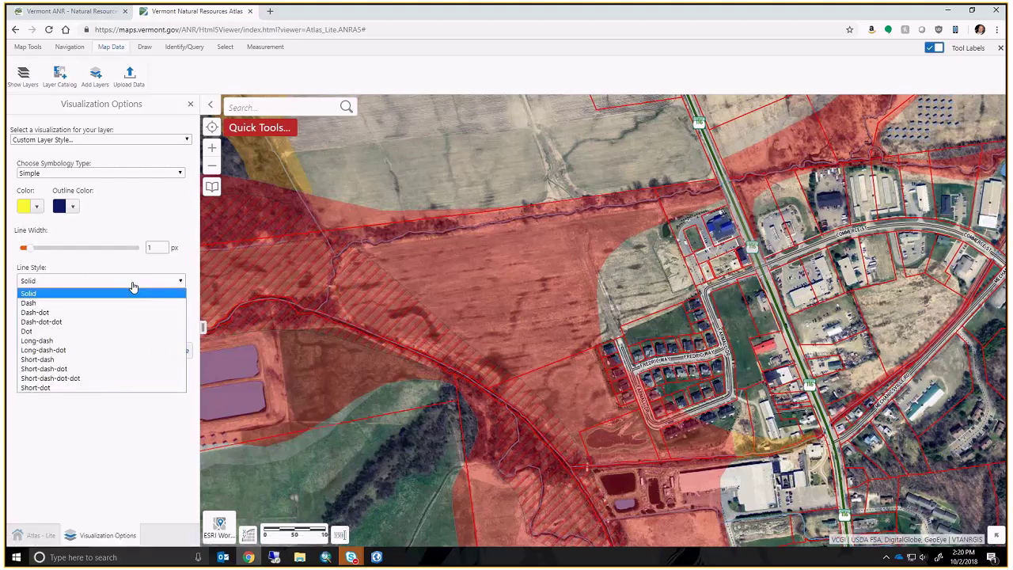
click(133, 287)
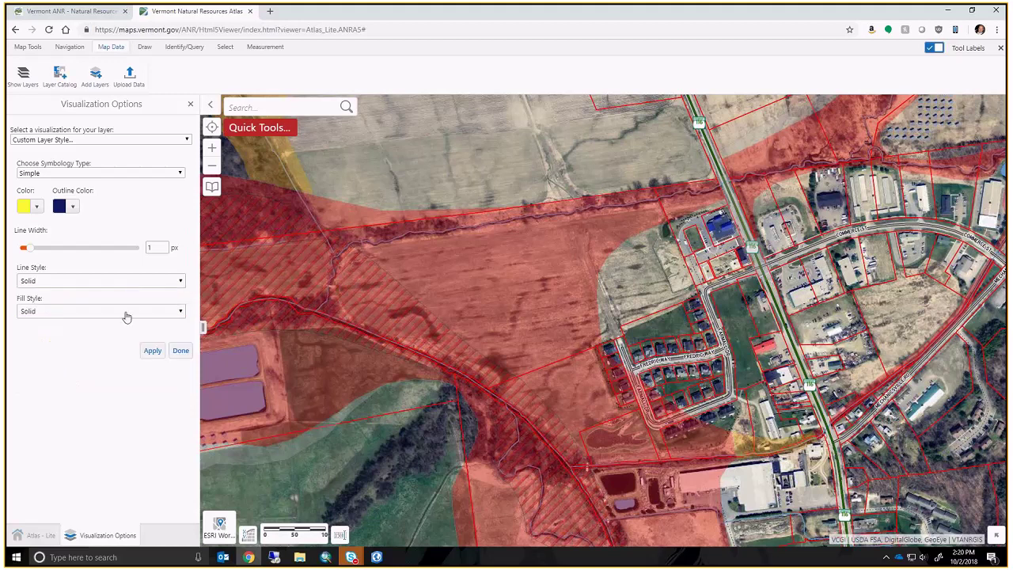
click(179, 313)
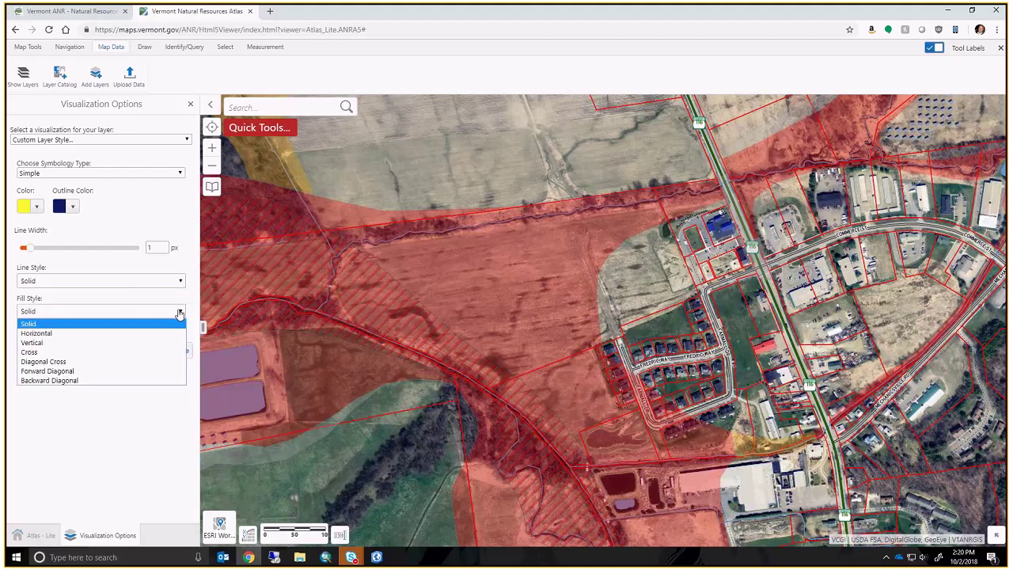
click(113, 309)
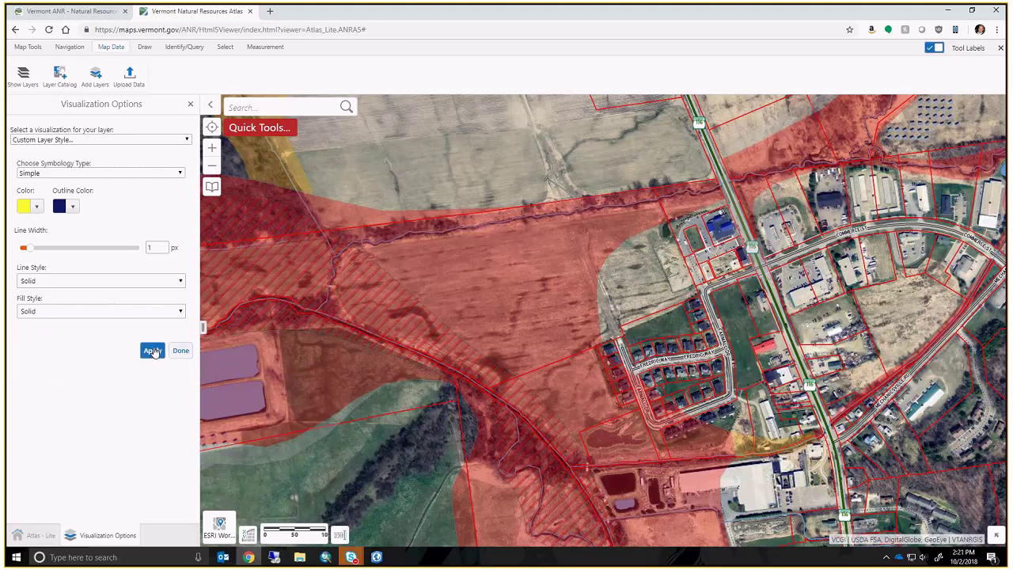
click(153, 352)
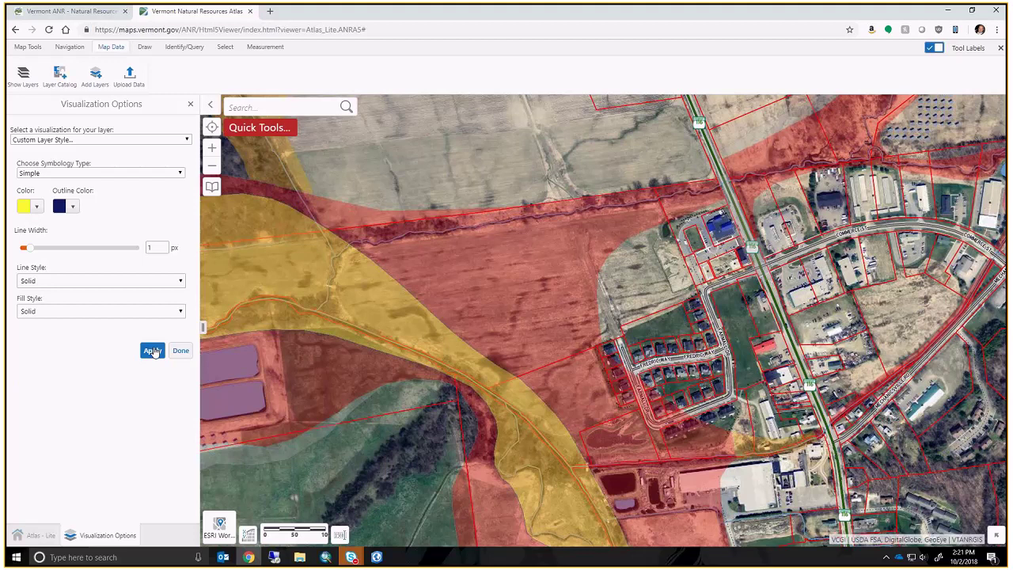
click(177, 351)
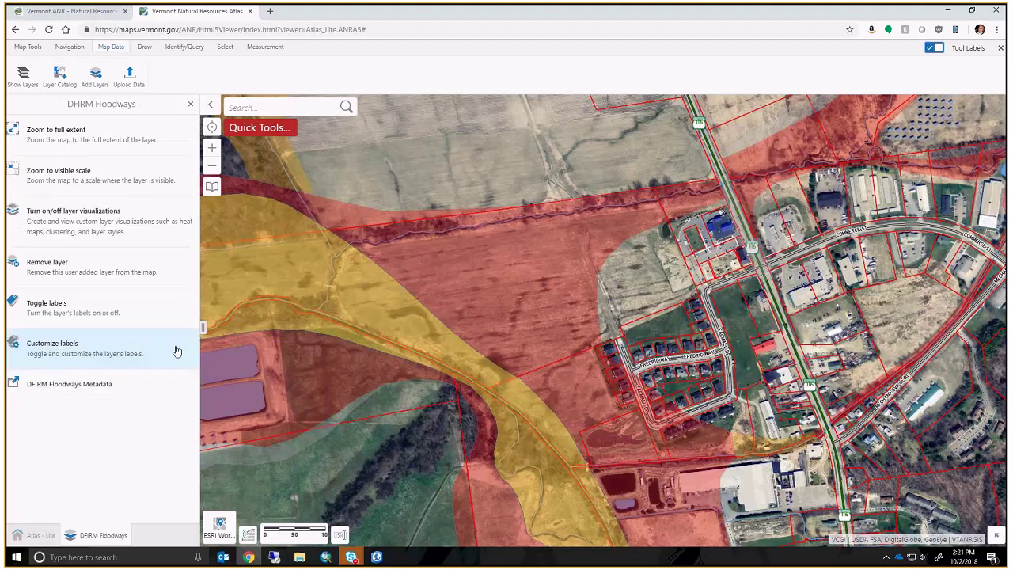
click(190, 104)
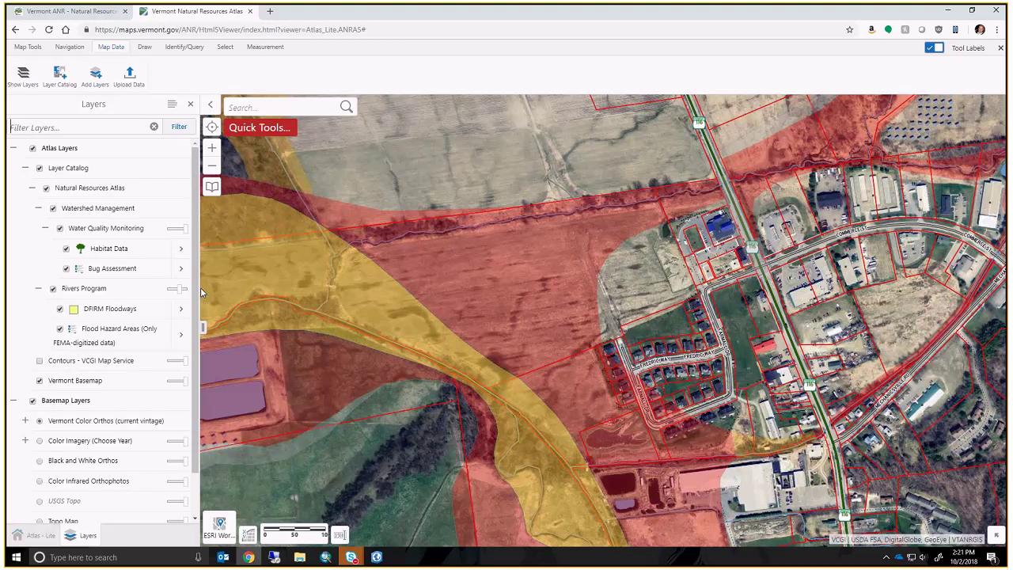
- Inspect the restyled floodway and flood hazard areas around the lagoons and the Fredric Way neighborhood on the map
drag(201, 287, 558, 306)
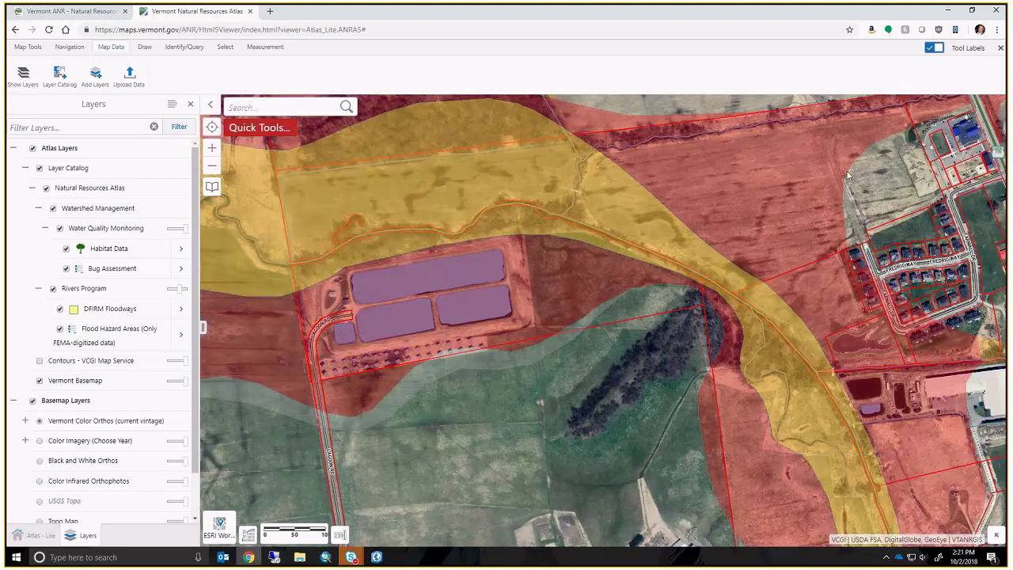
drag(854, 179, 707, 304)
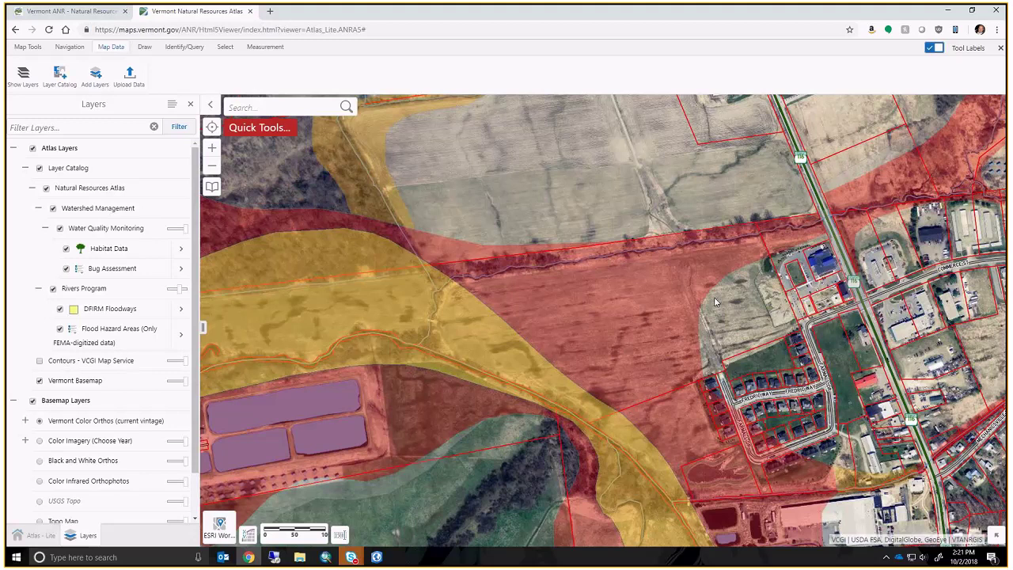
drag(663, 430, 574, 343)
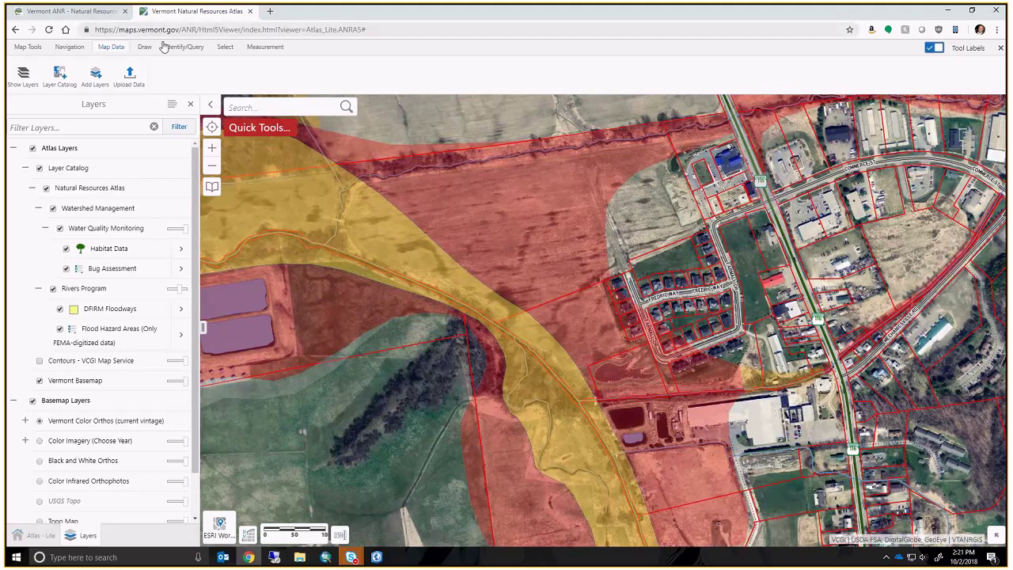
- Look over the layer catalog and the map service layer search, closing both without adding layers
click(61, 79)
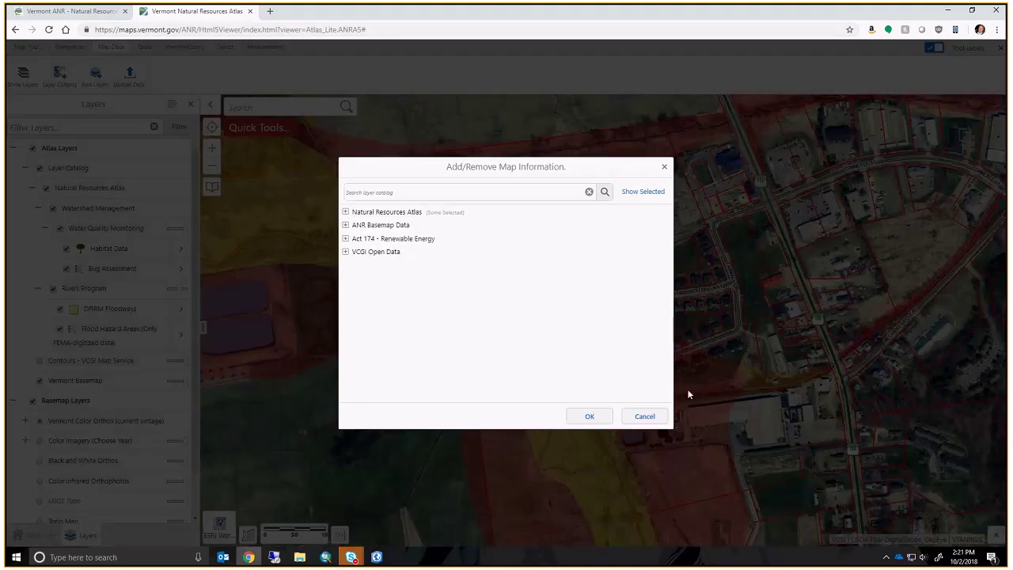
click(646, 417)
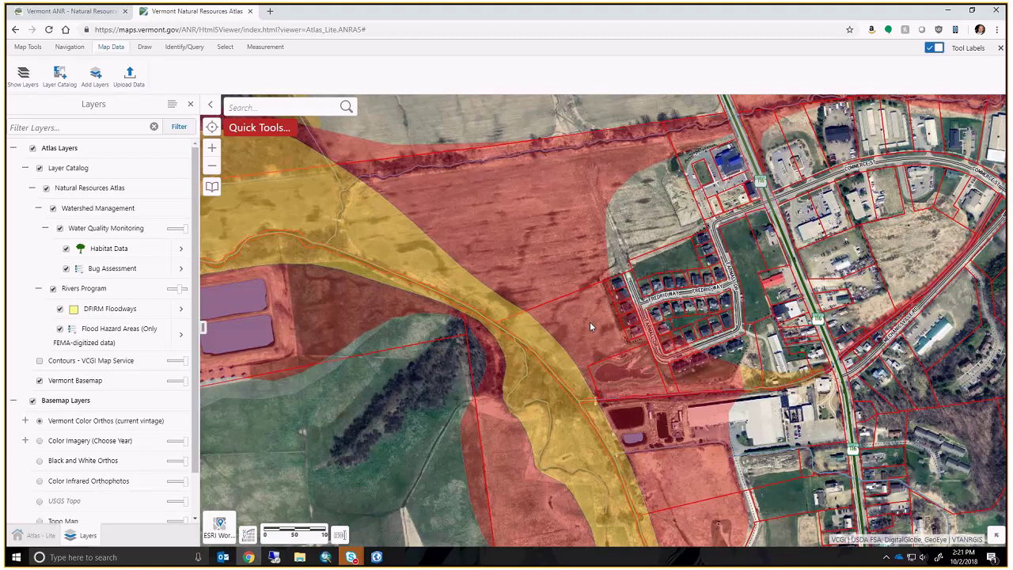
click(95, 77)
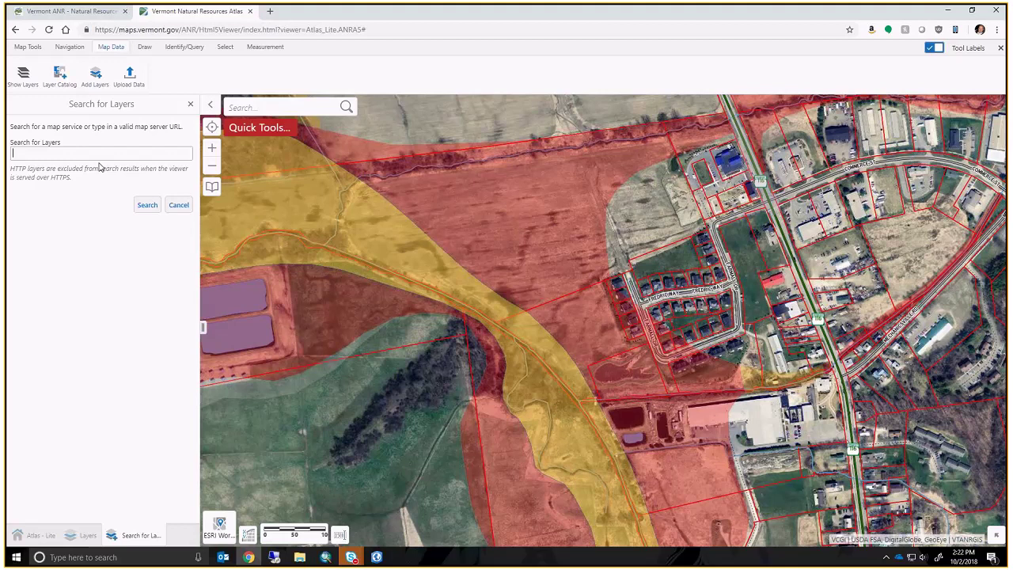
click(190, 107)
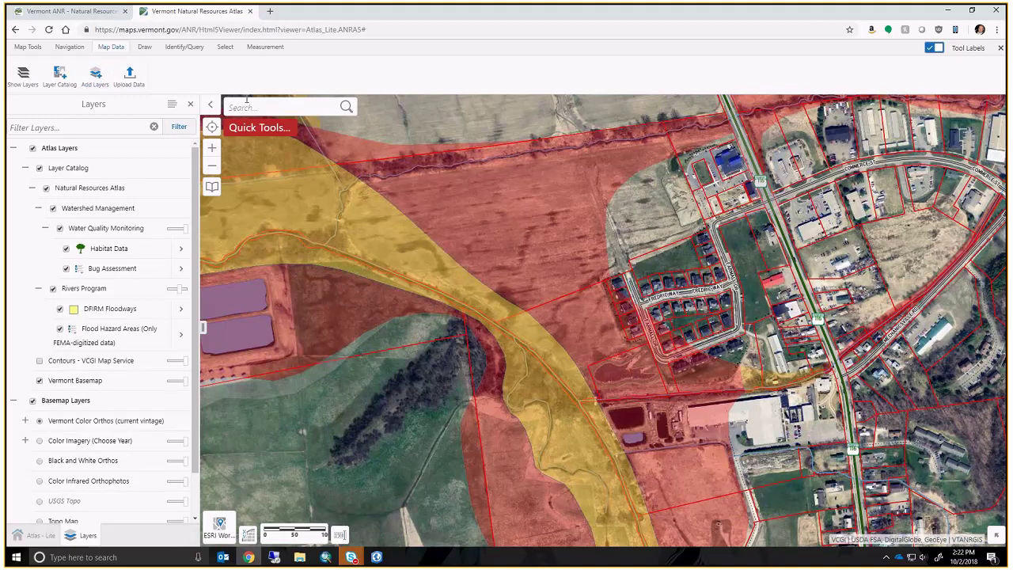
- Start a data upload to the map and browse to the GIS folder on the Windows (C:) drive
click(130, 76)
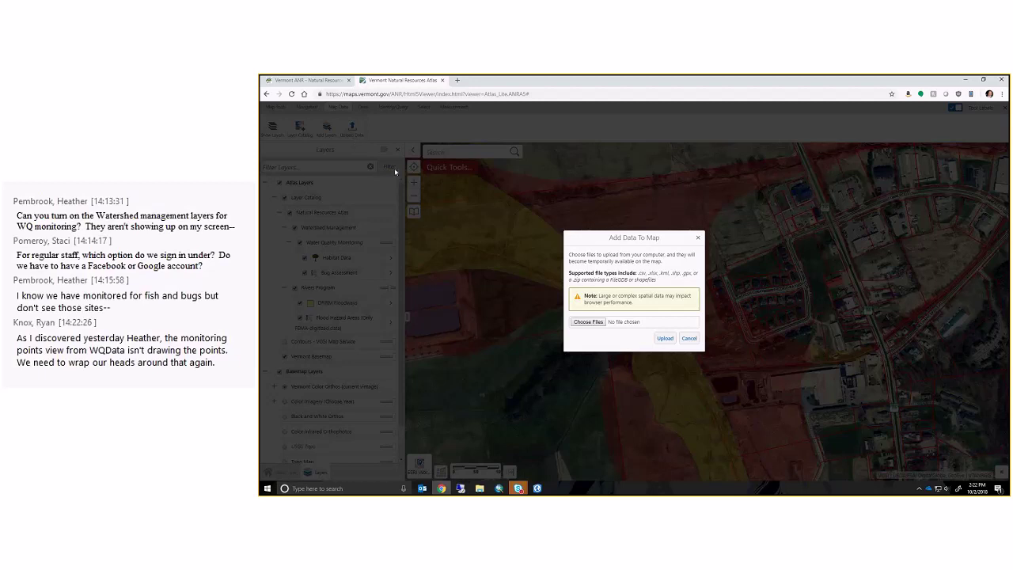
click(596, 322)
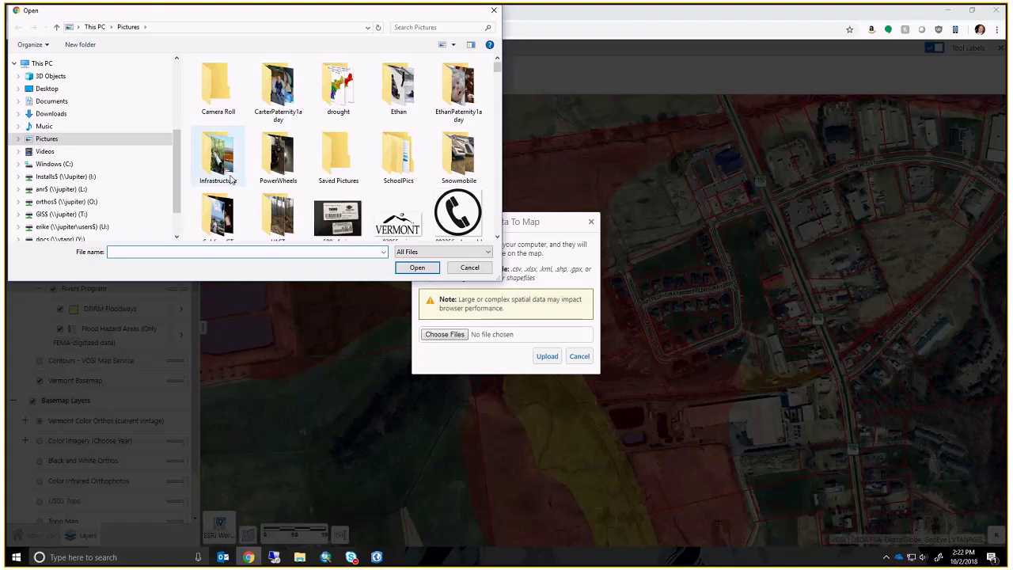
scroll(232, 180, down, 3)
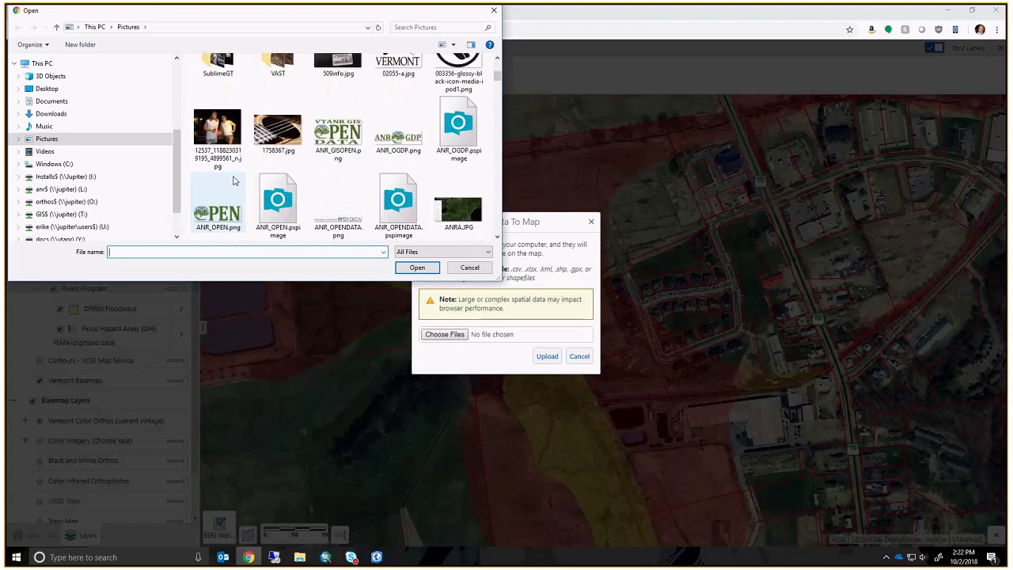
click(158, 164)
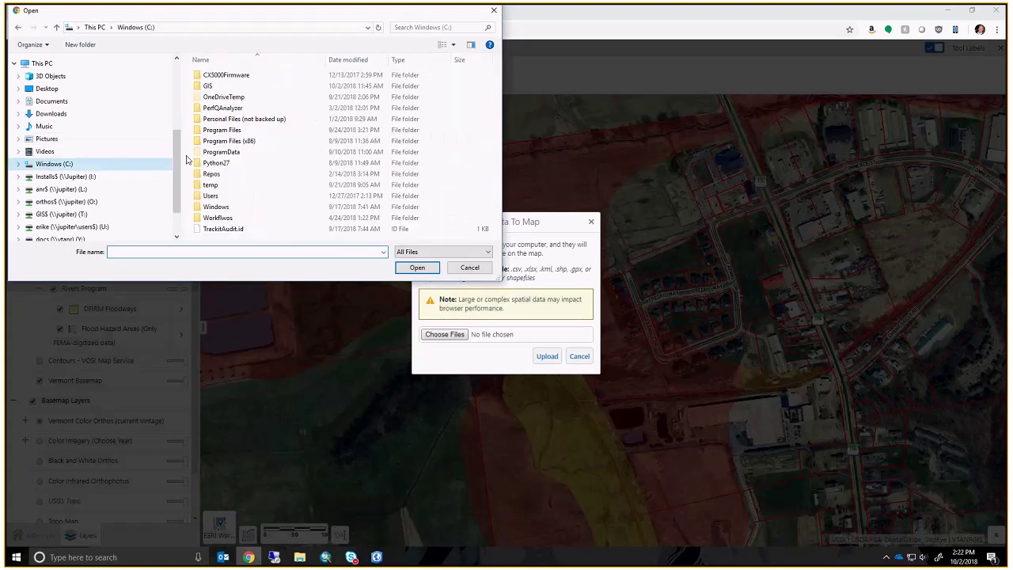
double_click(210, 86)
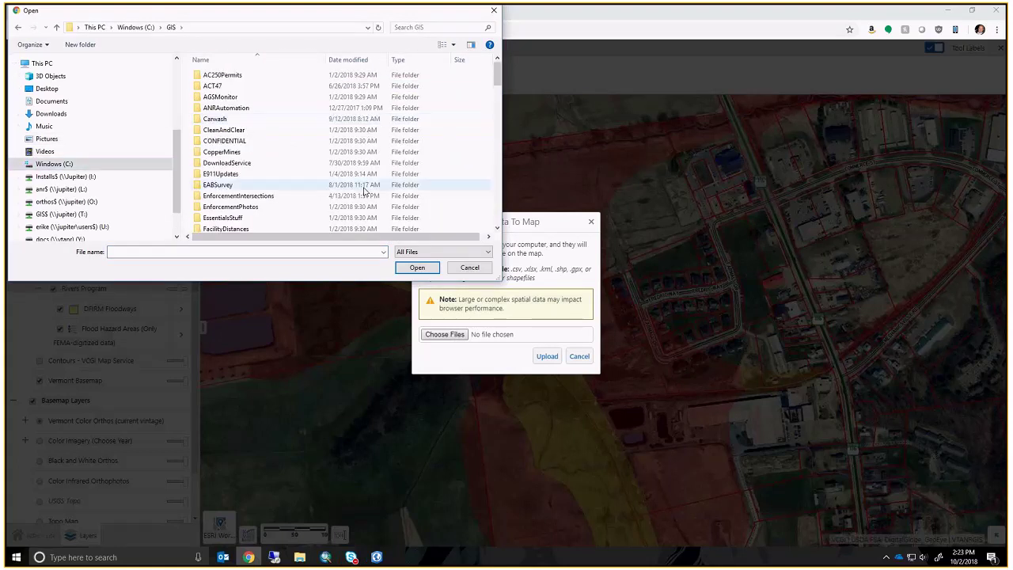
- Find and open the temp folder inside the GIS folder
scroll(364, 190, down, 9)
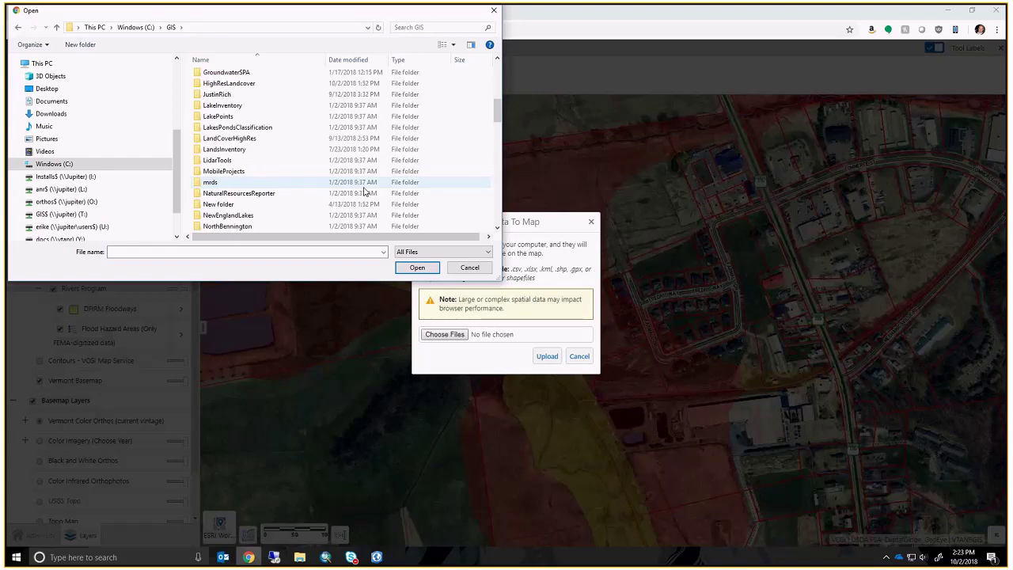
scroll(364, 190, down, 8)
scroll(364, 190, down, 5)
scroll(265, 195, down, 3)
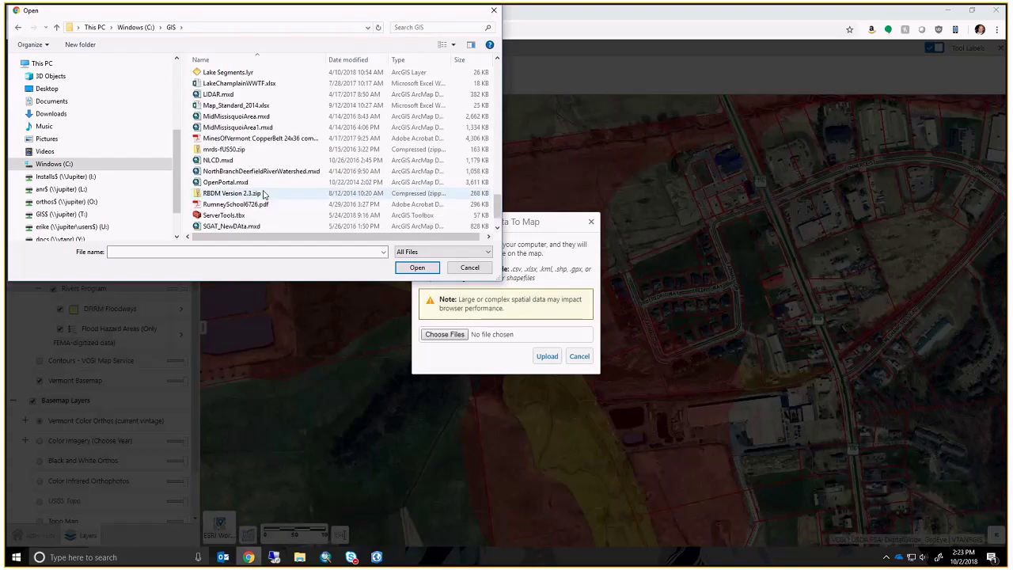
scroll(266, 195, down, 1)
scroll(269, 198, up, 7)
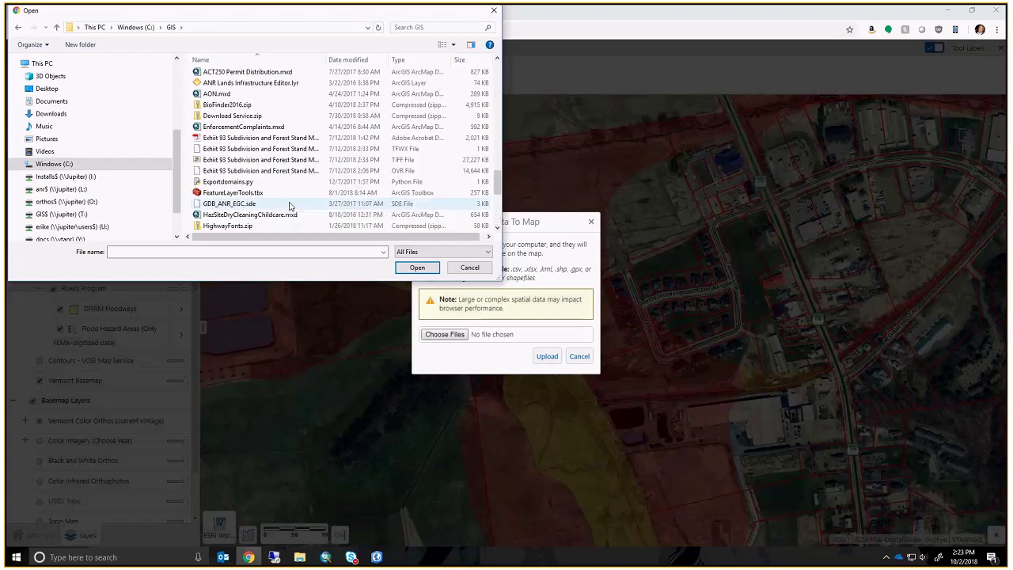
scroll(290, 207, up, 2)
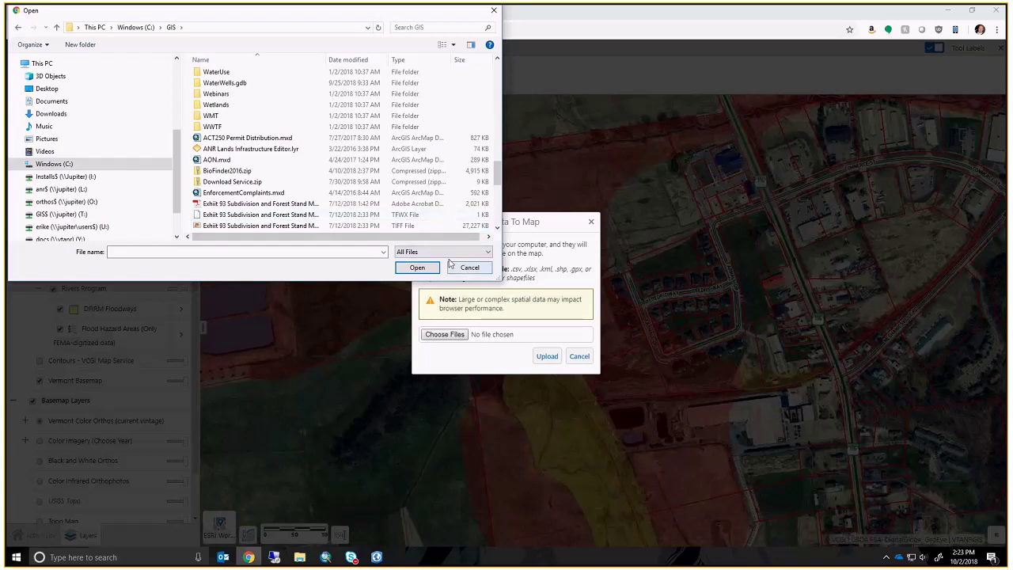
scroll(271, 154, up, 4)
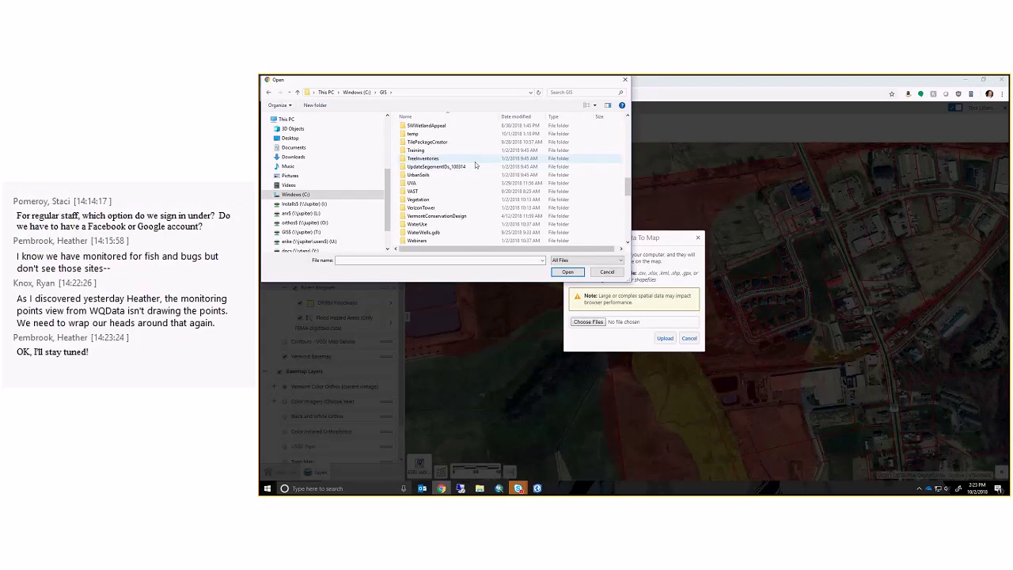
scroll(473, 182, up, 1)
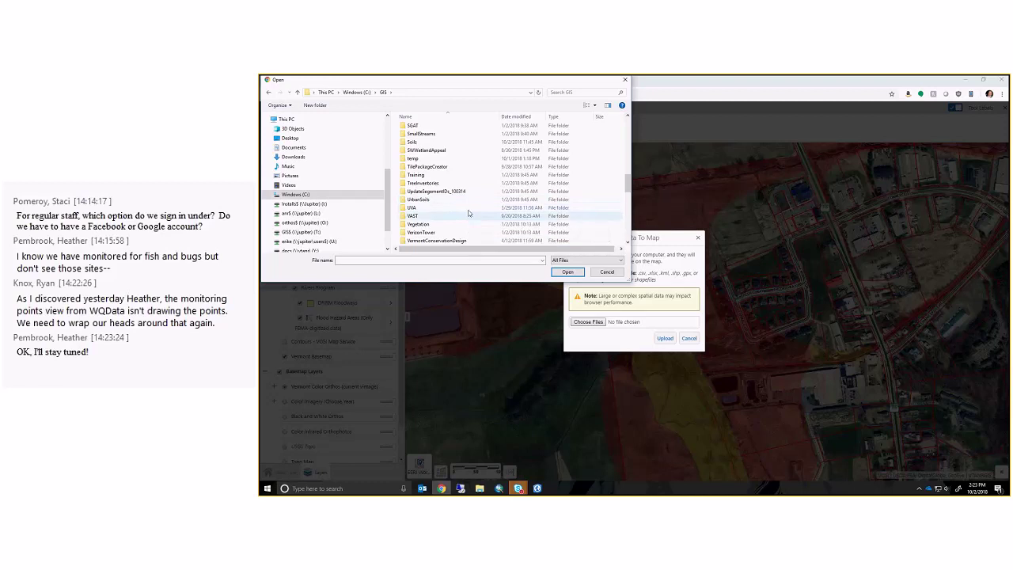
double_click(446, 158)
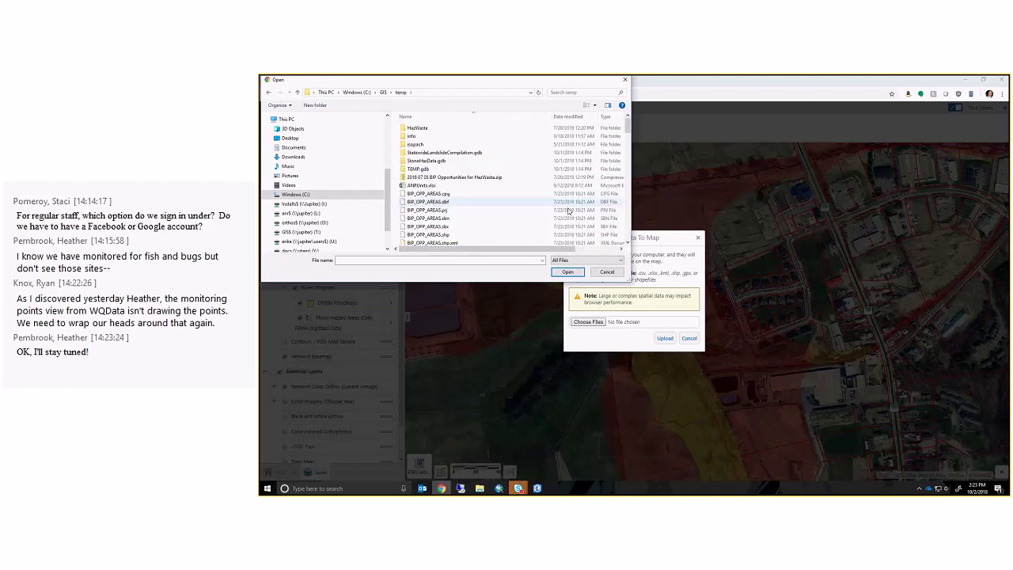
- Locate the VTRANS_Trans_RDS_Line_AOTCLASS4 shapefile components in the temp folder
scroll(516, 214, down, 8)
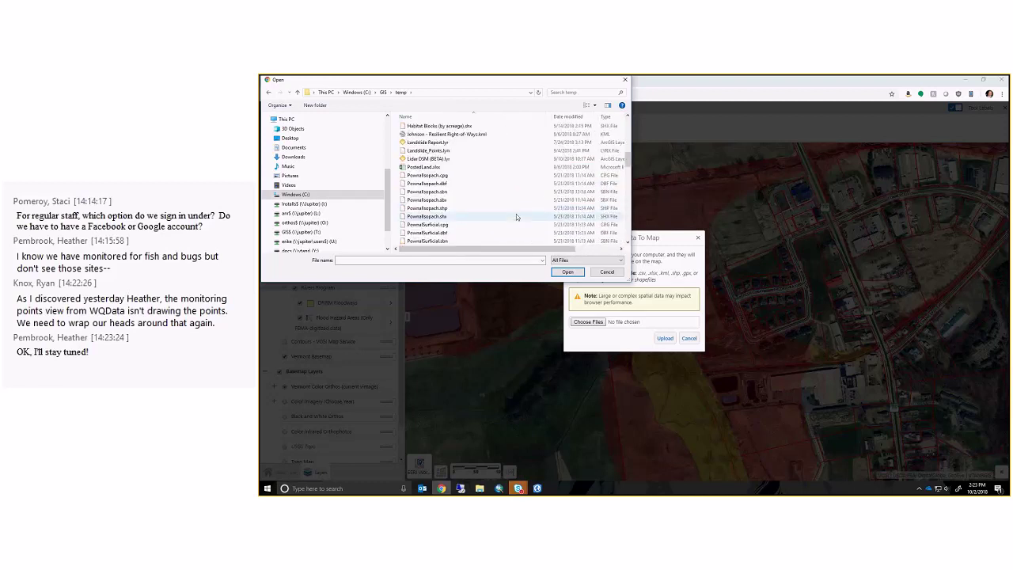
scroll(515, 212, down, 12)
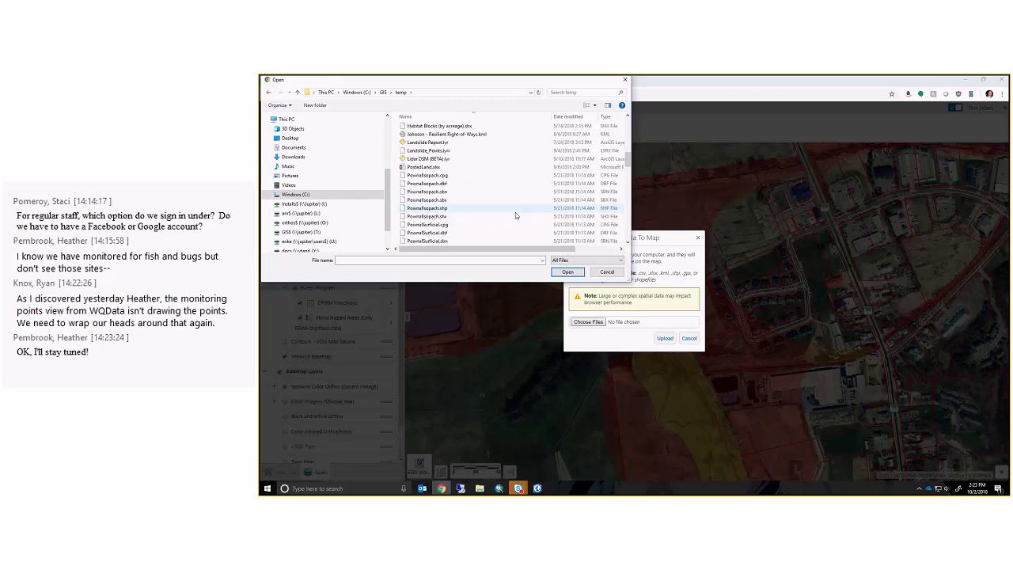
scroll(516, 213, down, 1)
scroll(487, 216, down, 2)
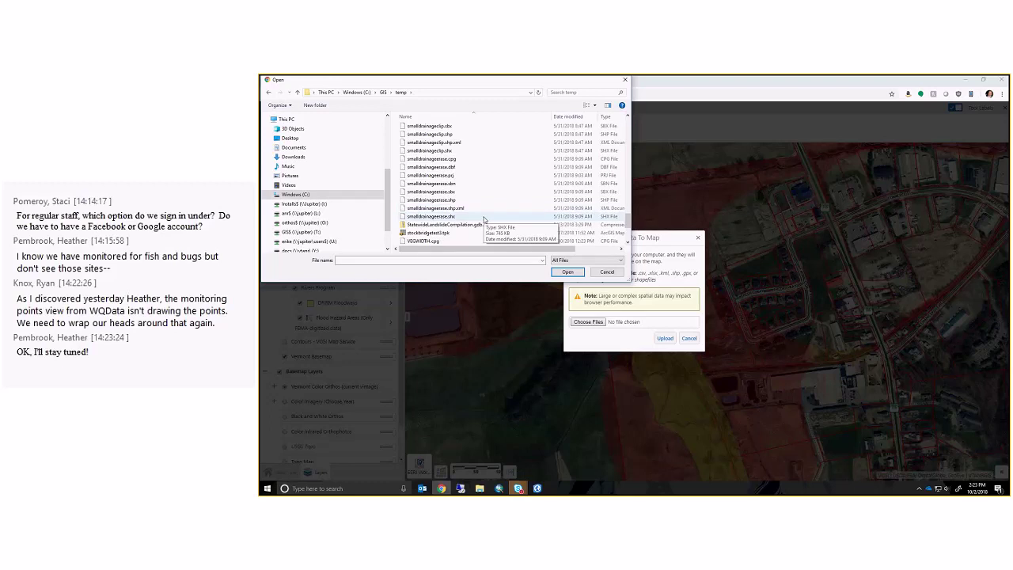
scroll(484, 220, down, 4)
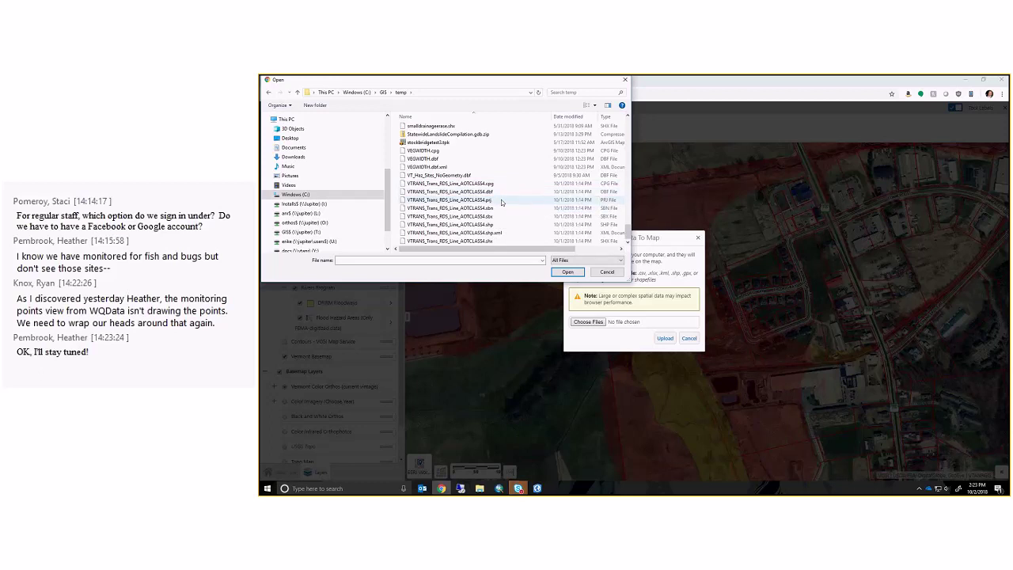
click(503, 191)
ctrl+click(504, 199)
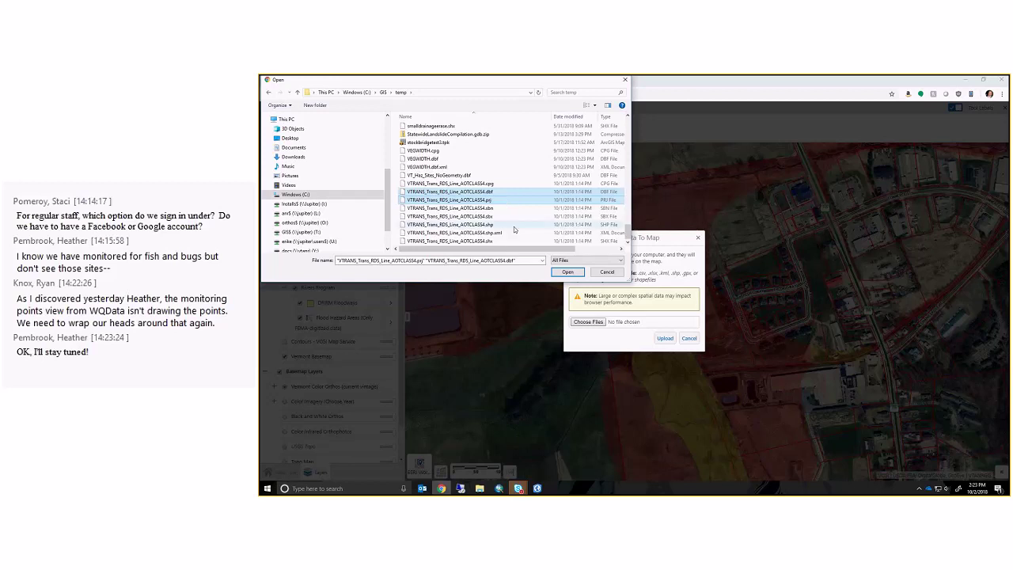
ctrl+click(512, 225)
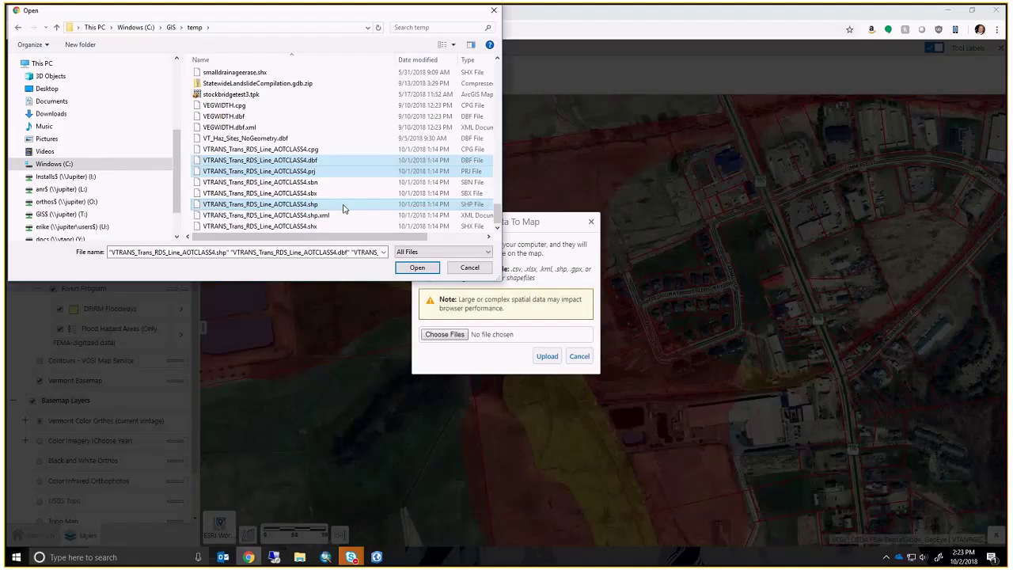
click(331, 203)
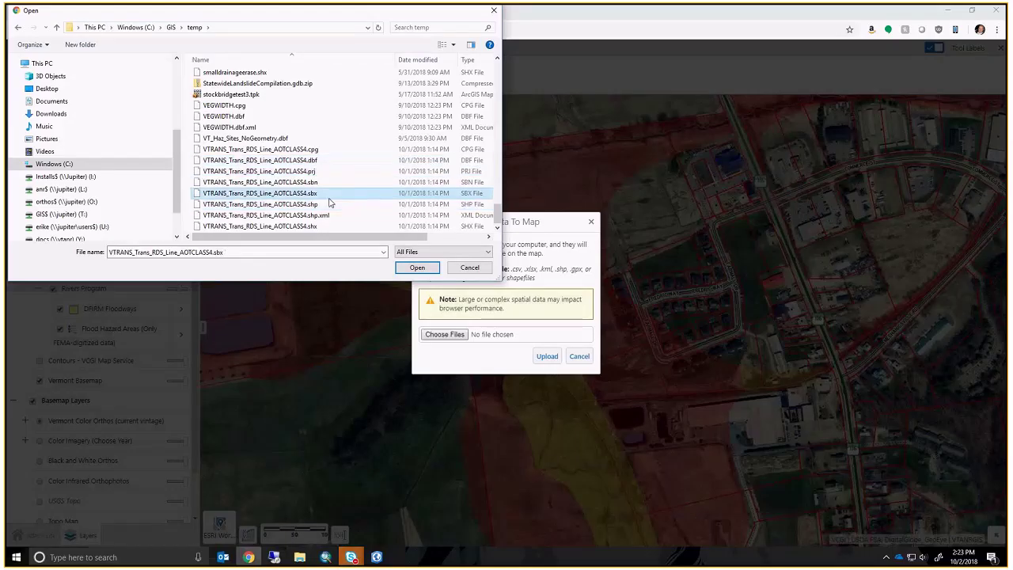
- Choose the .dbf, .prj and .shp files of VTRANS_Trans_RDS_Line_AOTCLASS4 together and upload them to the map
click(323, 161)
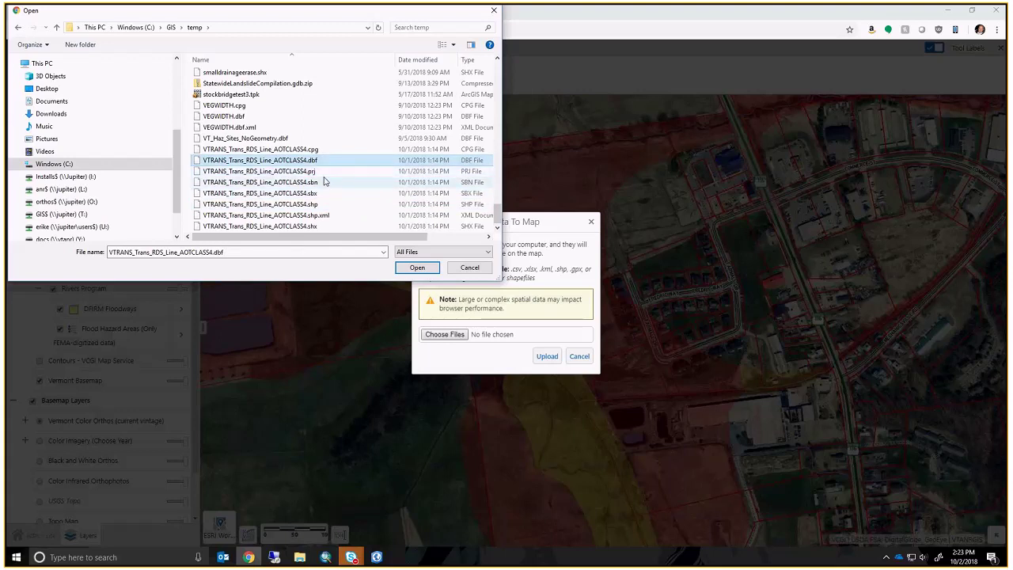
ctrl+click(323, 171)
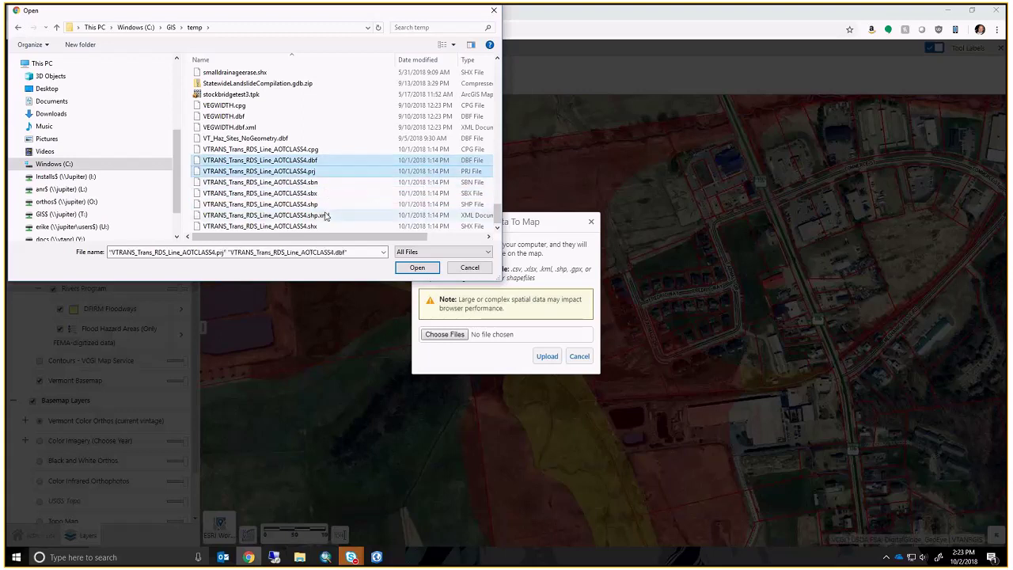
ctrl+click(325, 206)
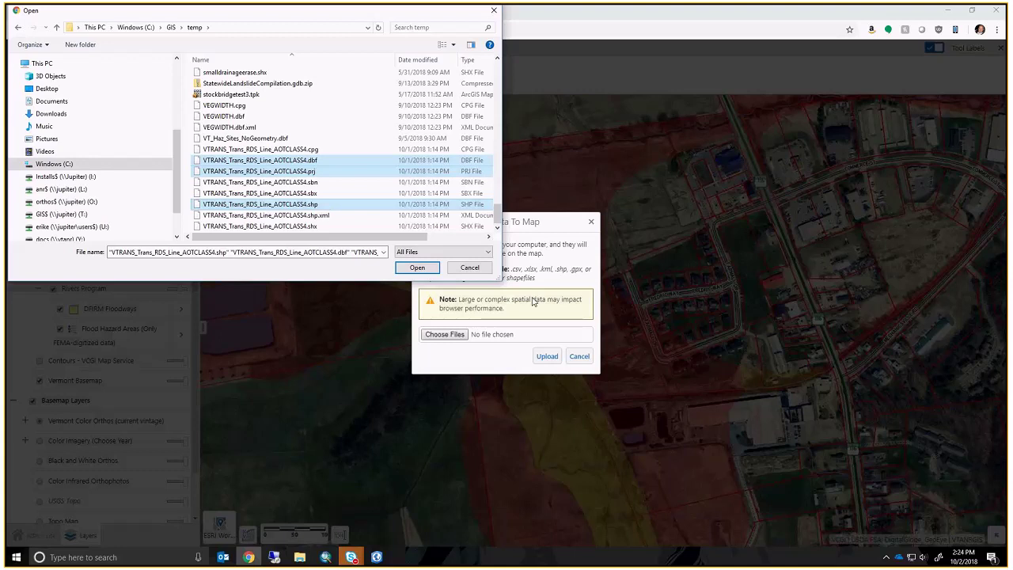
click(402, 270)
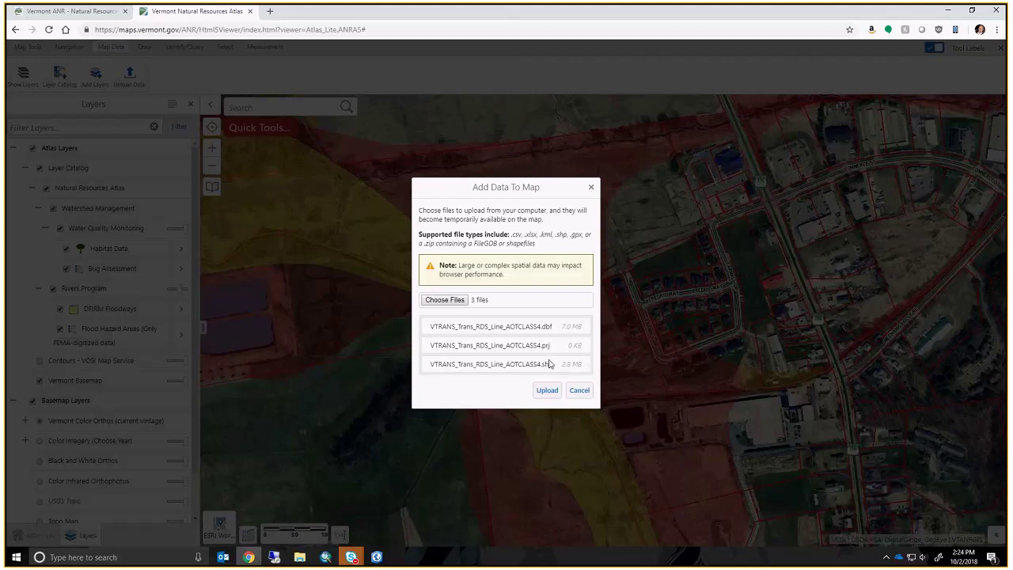
click(549, 389)
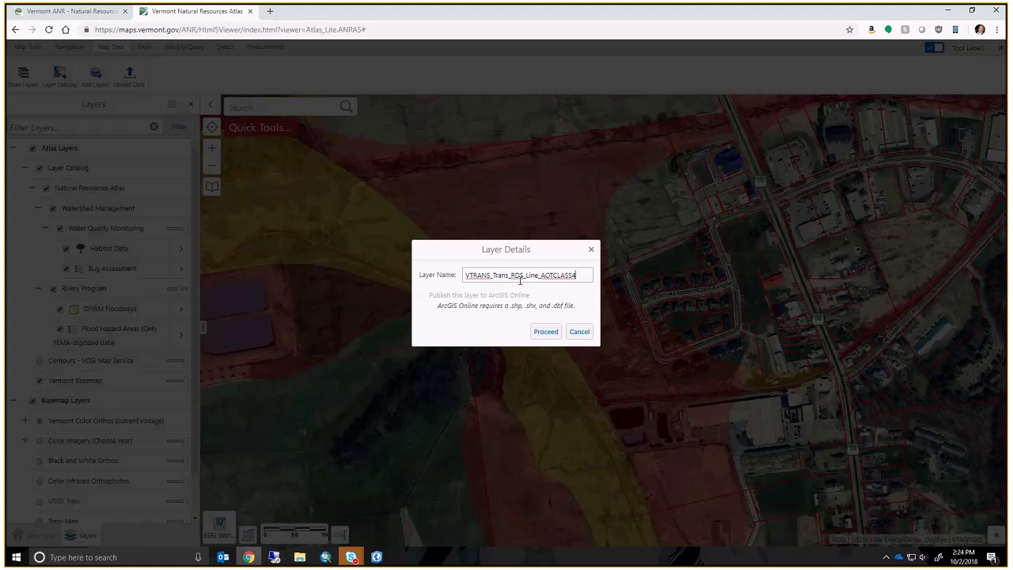
- Name the uploaded layer Class 4 Roads and proceed to its symbology settings
drag(576, 275, 417, 283)
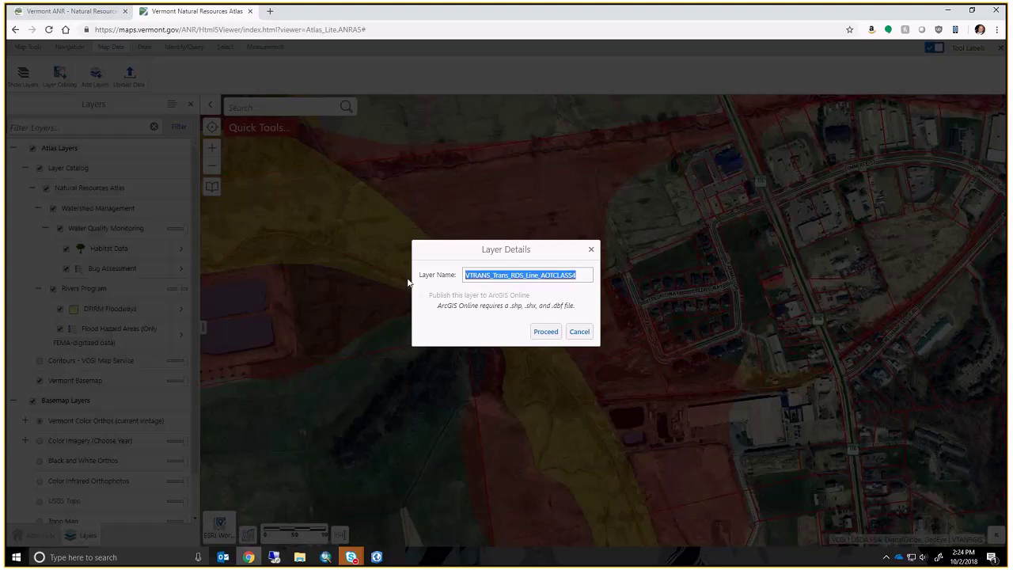
text(Class 4 Roads)
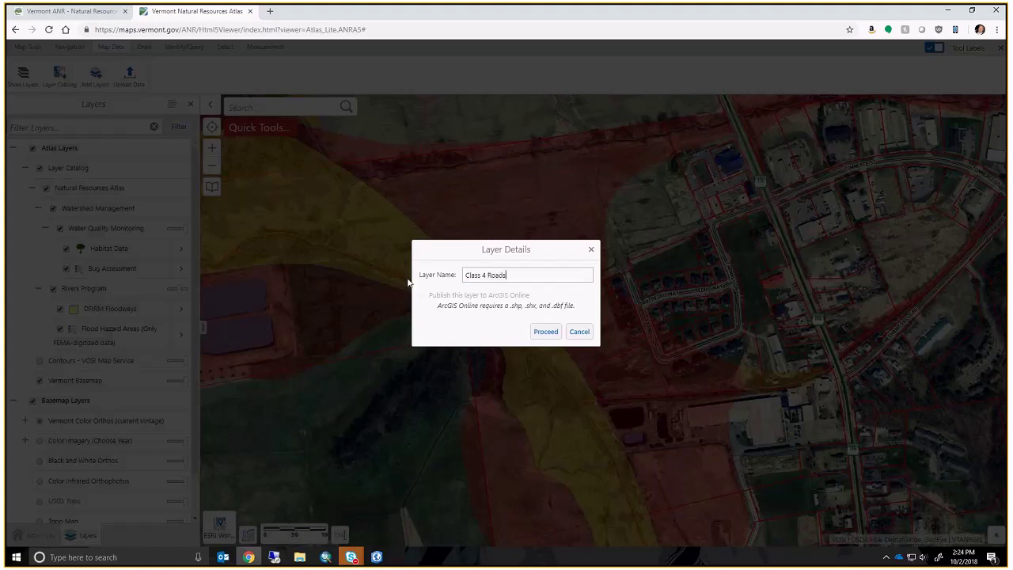
click(538, 333)
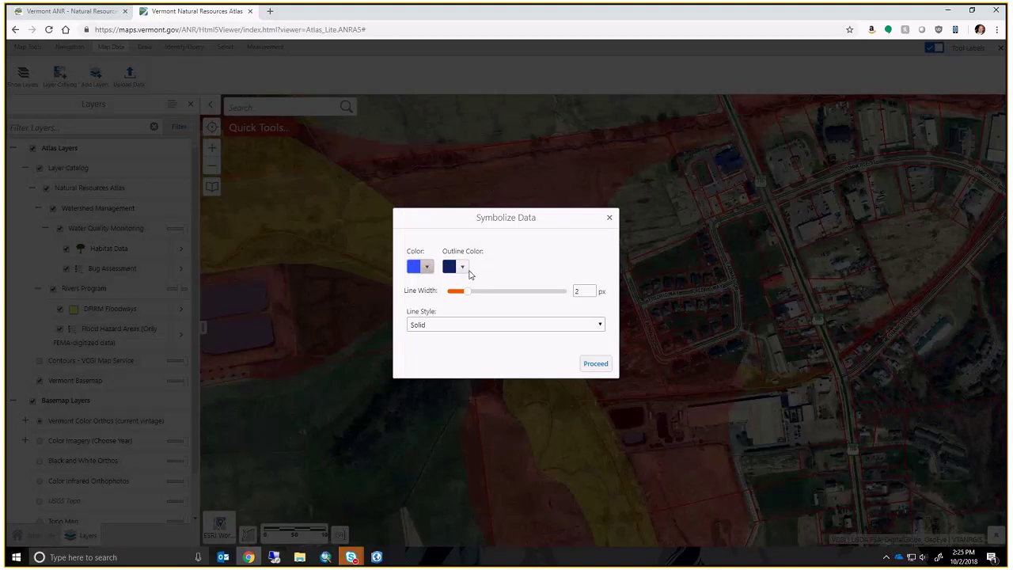
- Symbolize the Class 4 Roads layer with a black color and a brown outline, rgba(102, 77, 20, 1), and add it to the map
click(426, 269)
click(463, 268)
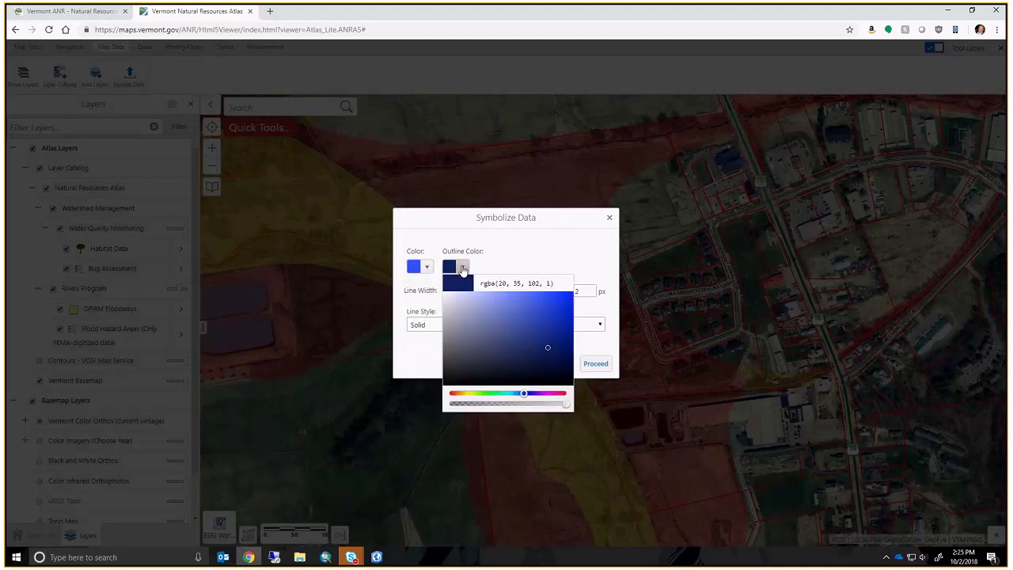
click(463, 394)
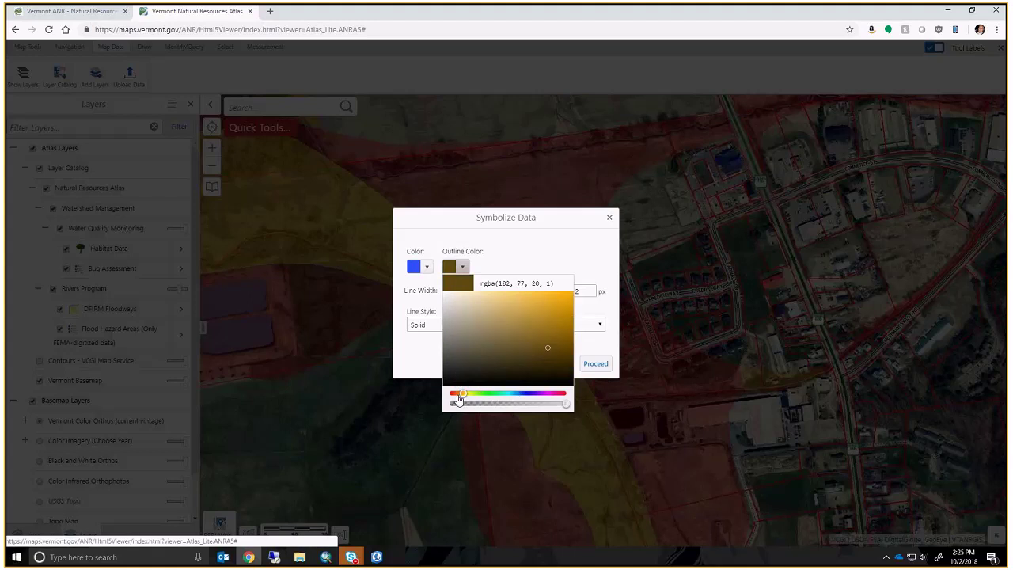
click(426, 268)
click(405, 381)
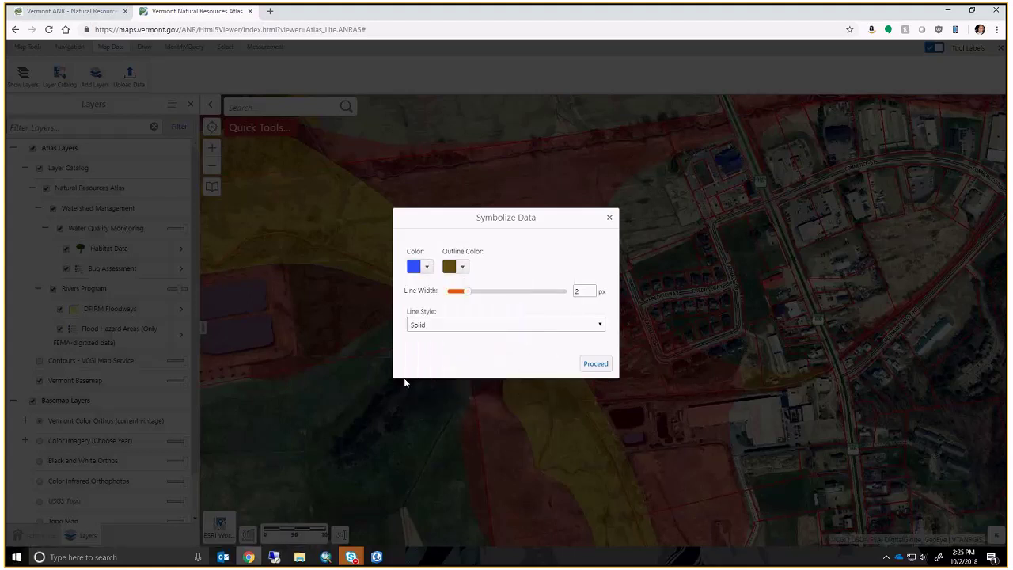
click(418, 351)
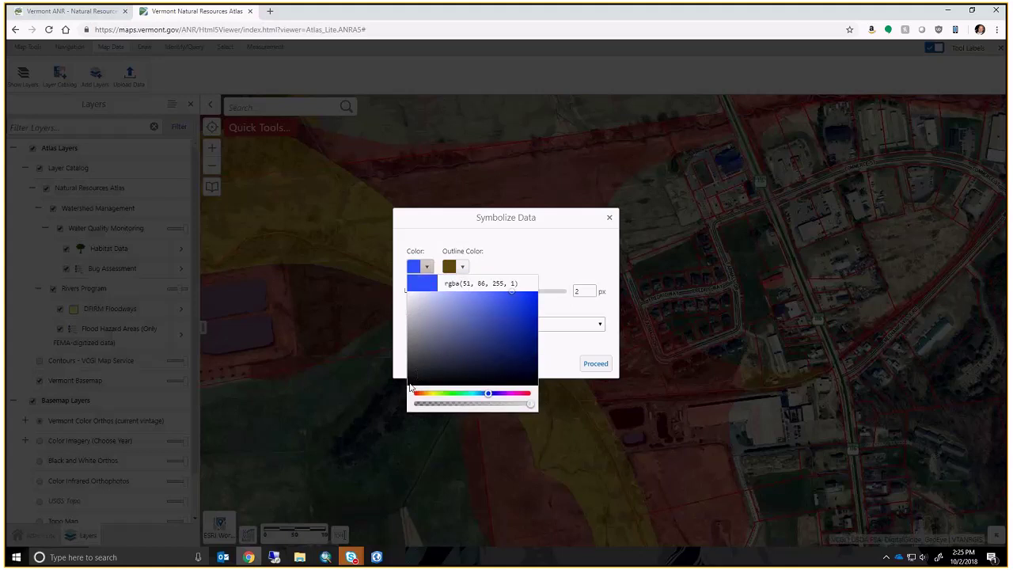
click(546, 273)
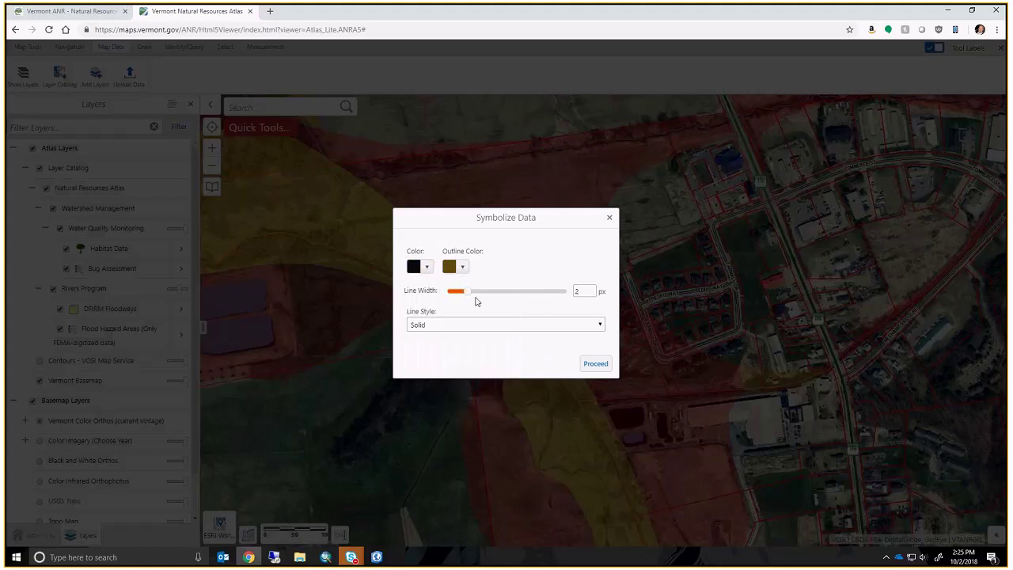
click(599, 365)
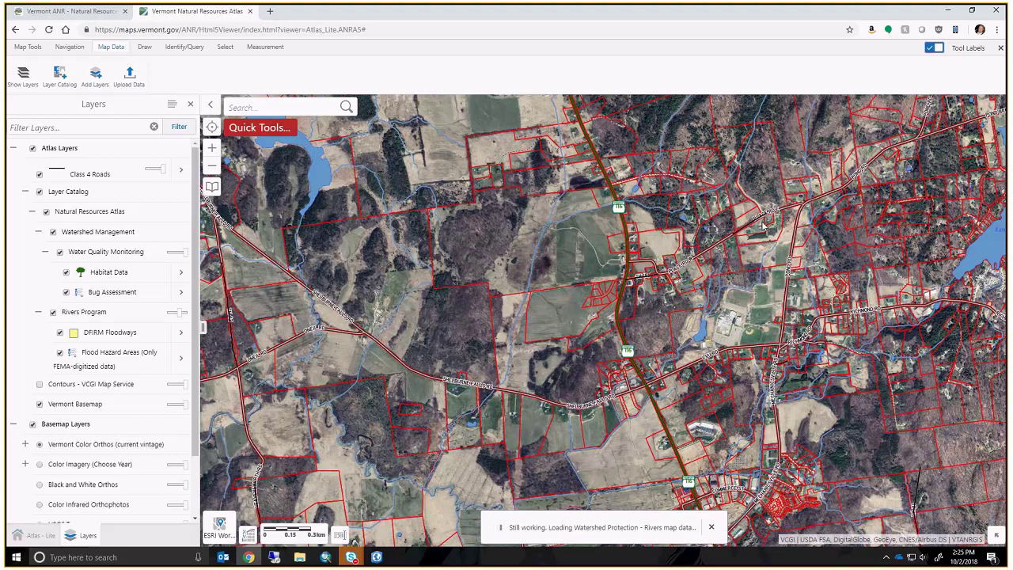
- Examine the Class 4 Roads lines on the map up close and review the actions available for that layer
scroll(764, 228, up, 3)
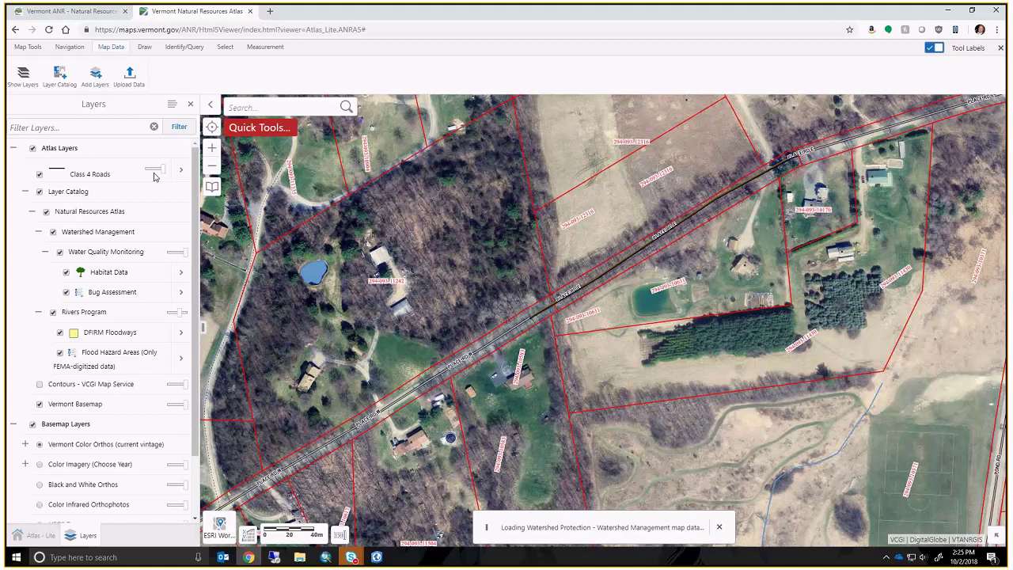
click(154, 177)
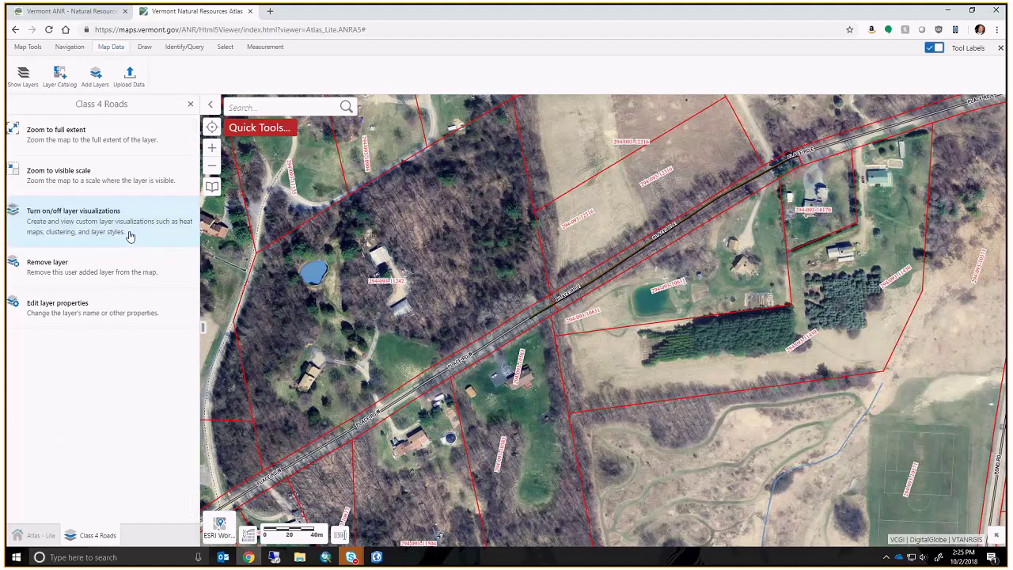
click(190, 103)
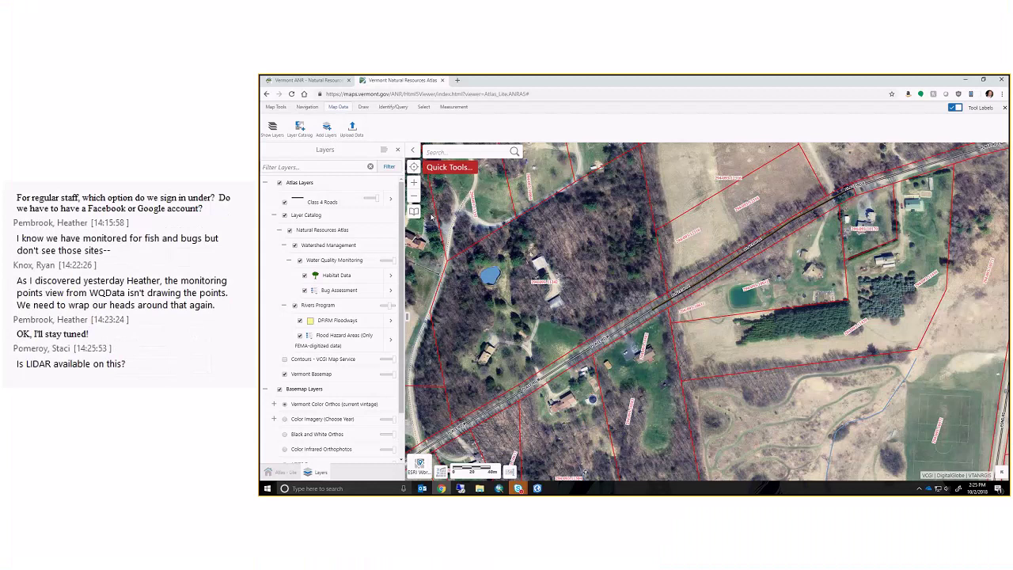
- Bring up the drawing tools and switch the basemap to Lidar Hillshade (Where Available)
click(363, 107)
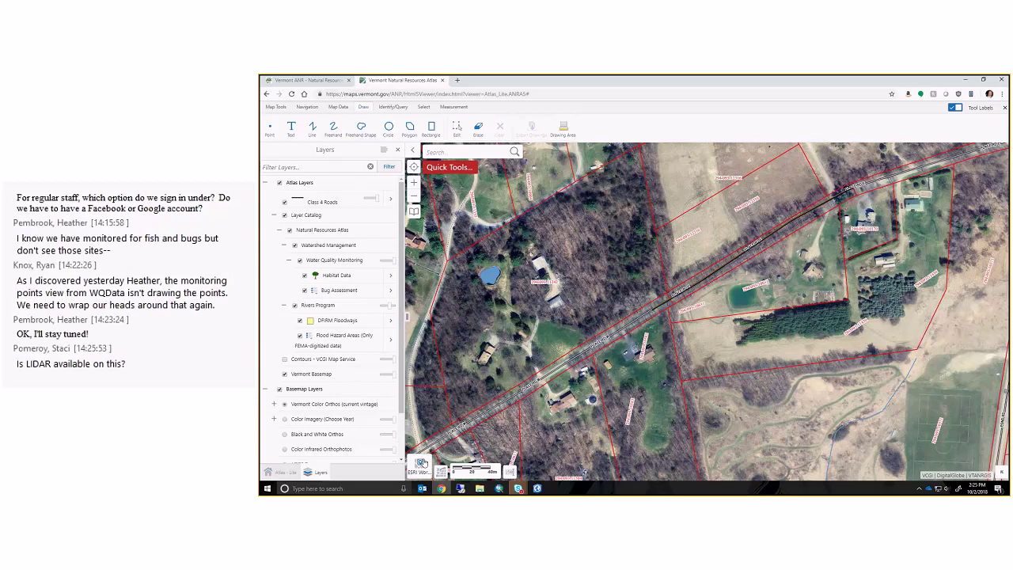
scroll(319, 455, down, 2)
click(285, 440)
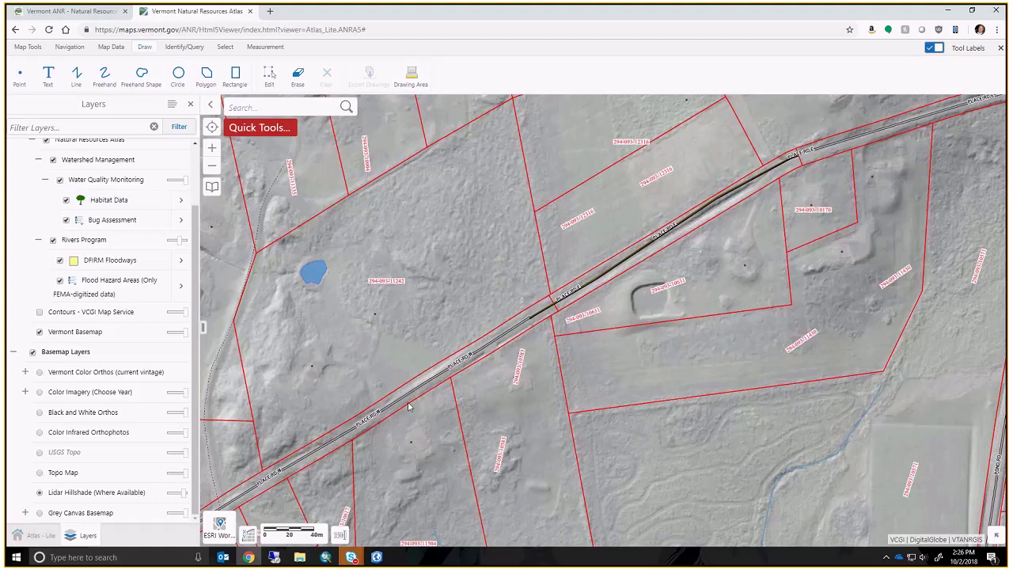
- Draw a polygon around the outer edge of the lagoon complex beside Lagoon Rd, just south of the river
drag(476, 343, 485, 333)
scroll(398, 436, down, 2)
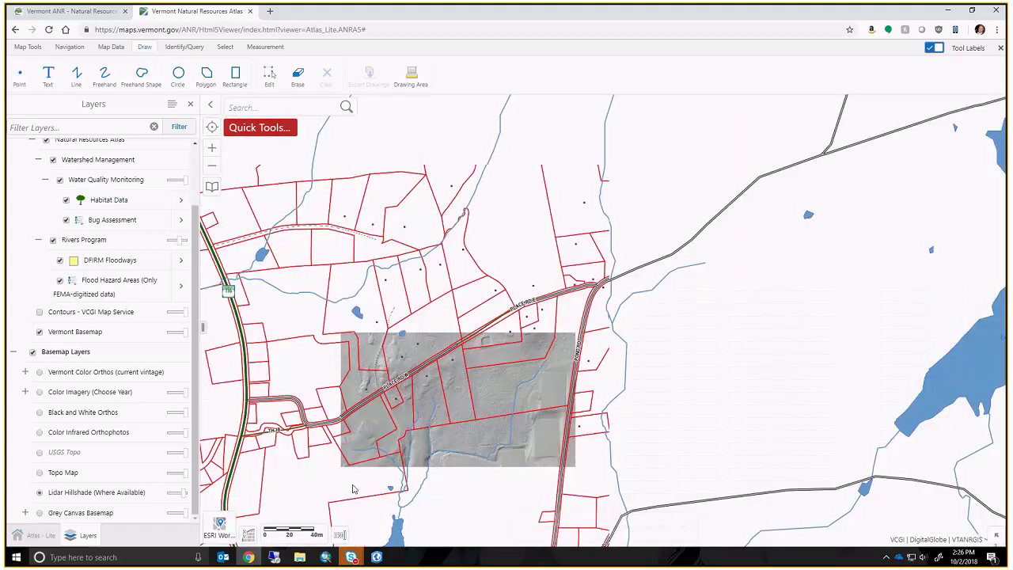
scroll(379, 462, down, 1)
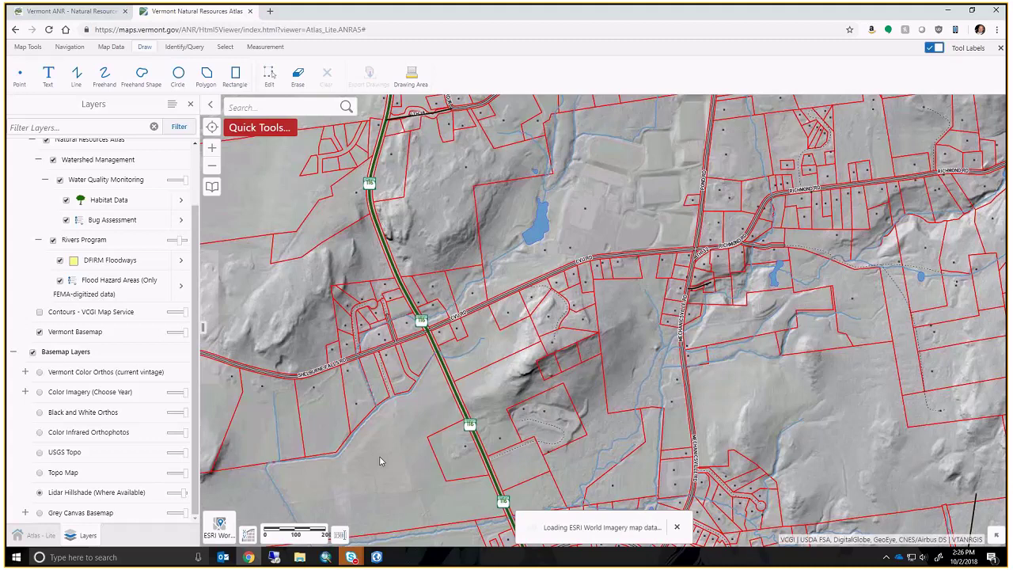
drag(379, 462, 565, 208)
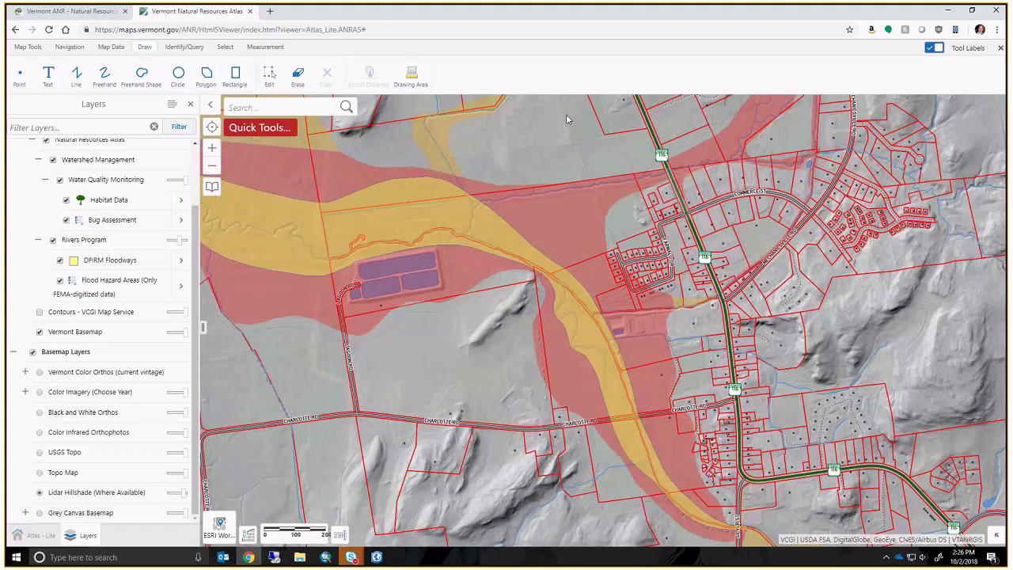
scroll(581, 334, up, 1)
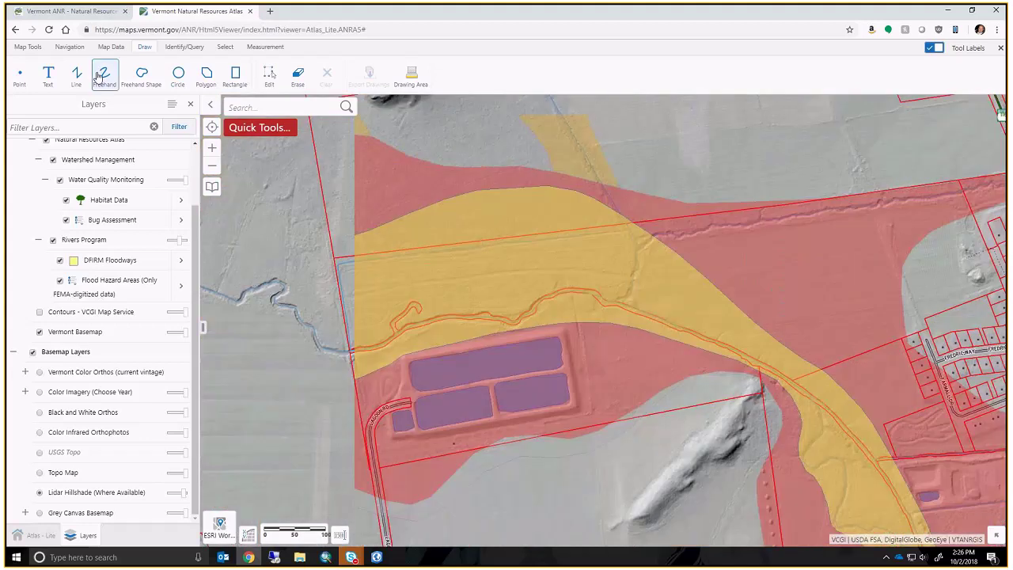
click(235, 77)
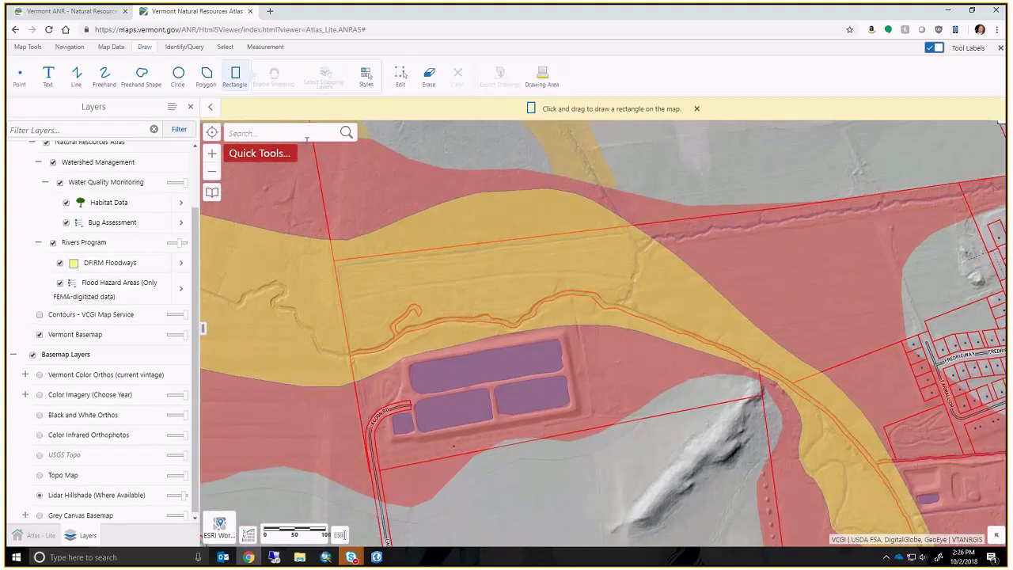
click(207, 76)
click(405, 356)
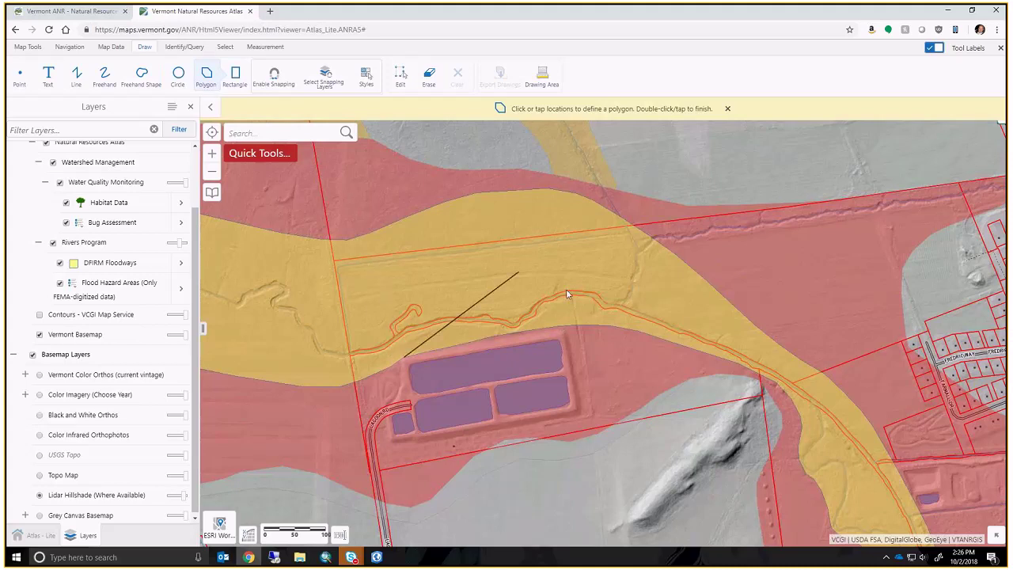
click(566, 327)
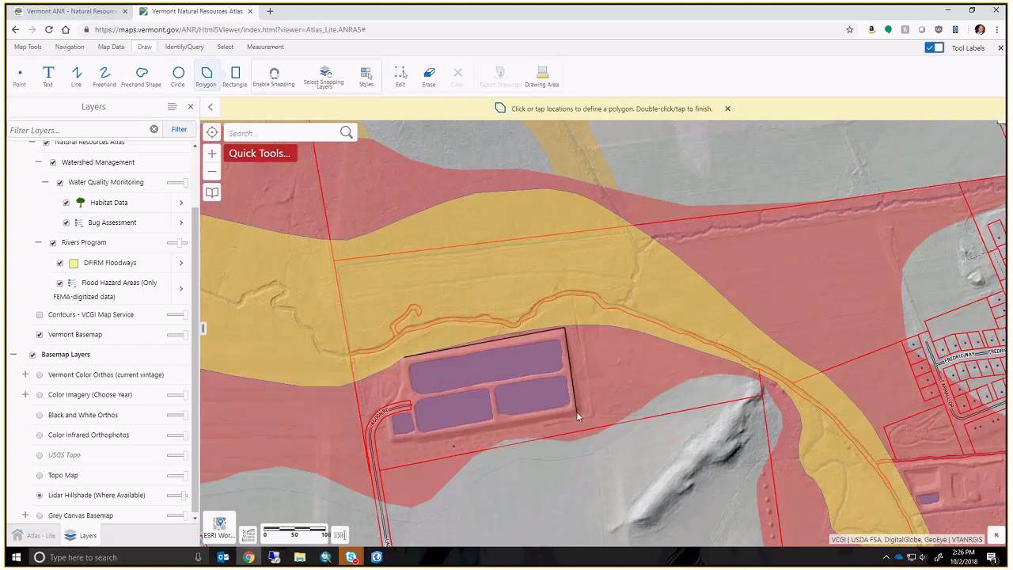
click(576, 411)
click(394, 442)
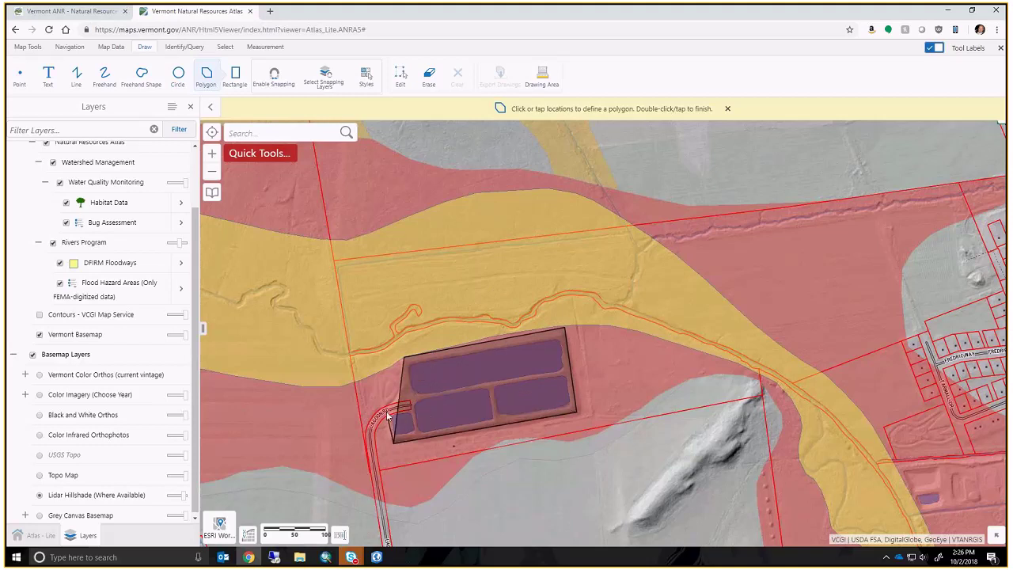
double_click(404, 358)
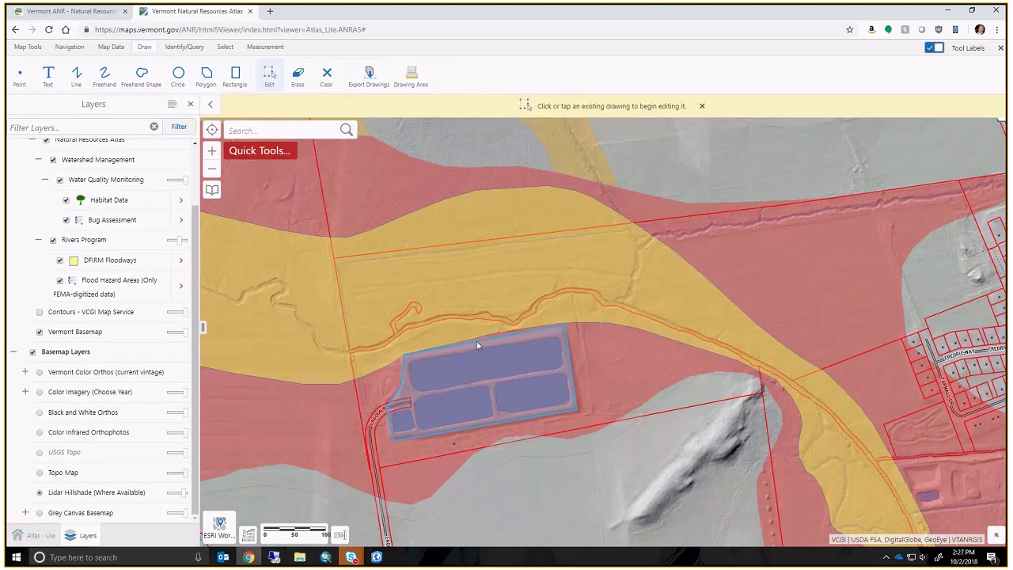
- Edit the lagoon polygon by adding a vertex midway along its northern edge, pulling it inward and returning it to the edge
click(491, 371)
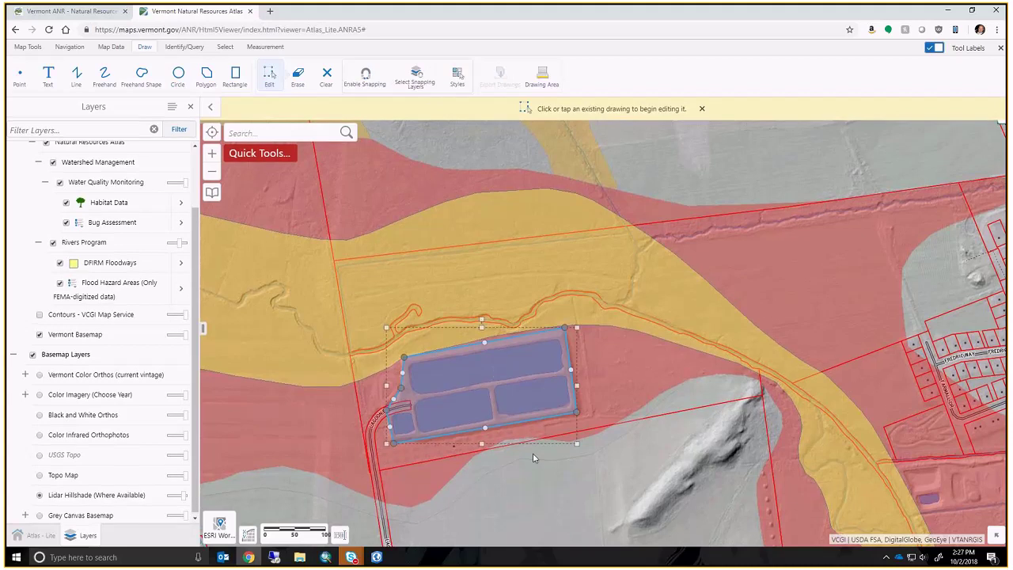
drag(483, 343, 491, 384)
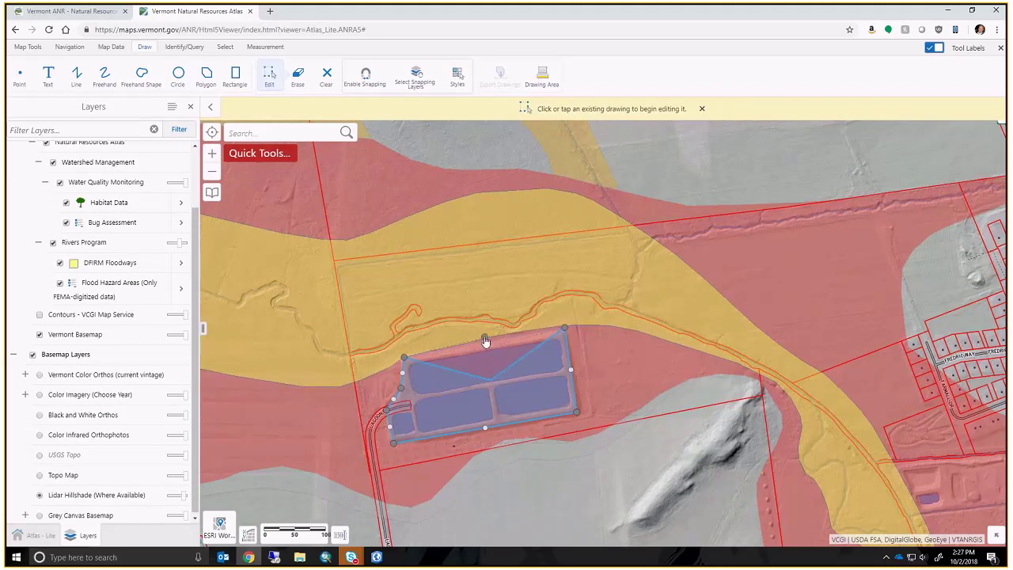
click(486, 341)
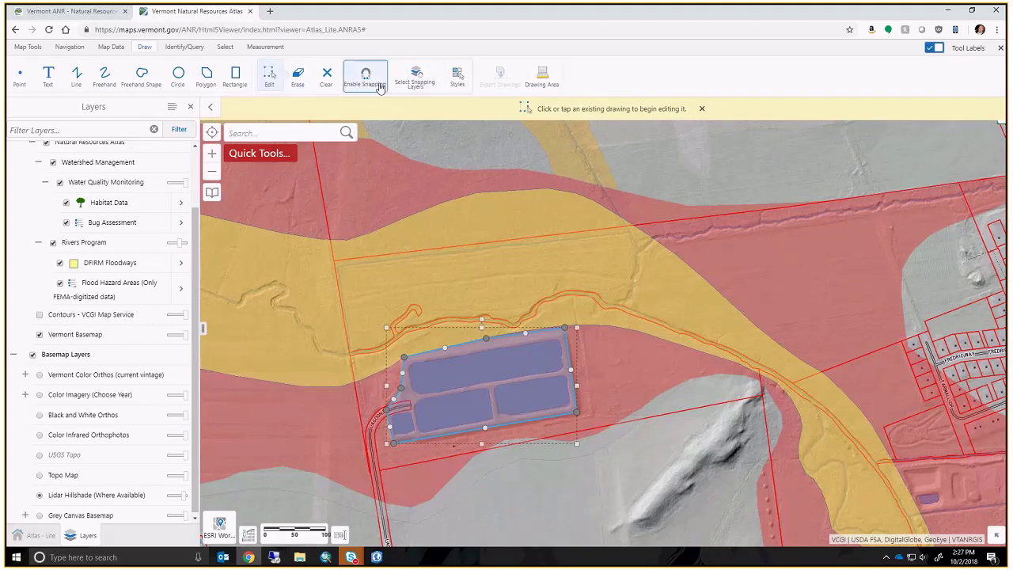
- Try the Dotted Transparent Fill Yellow style on the lagoon polygon, settling on Solid Transparent Fill Green
click(458, 77)
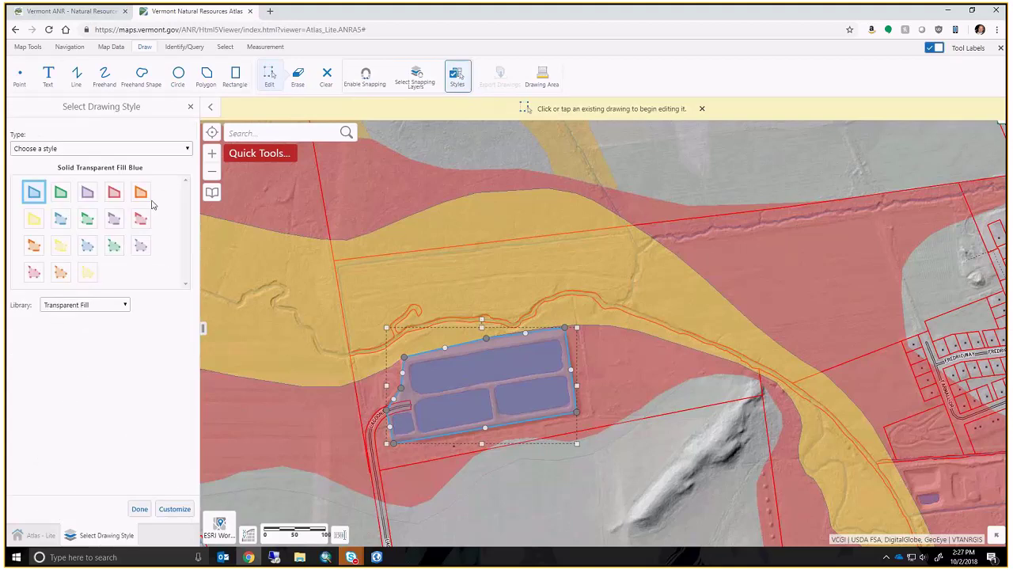
click(87, 272)
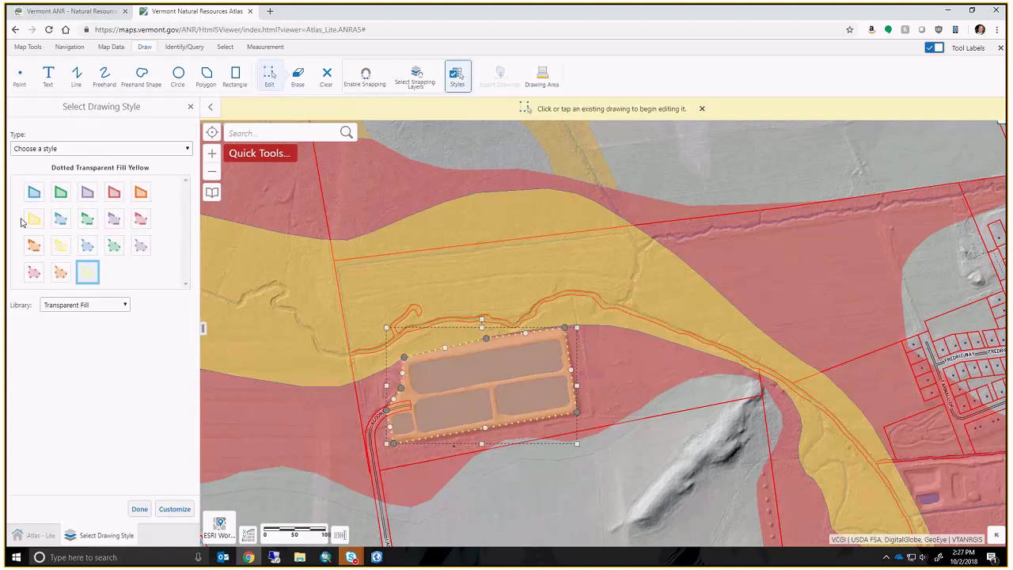
click(61, 193)
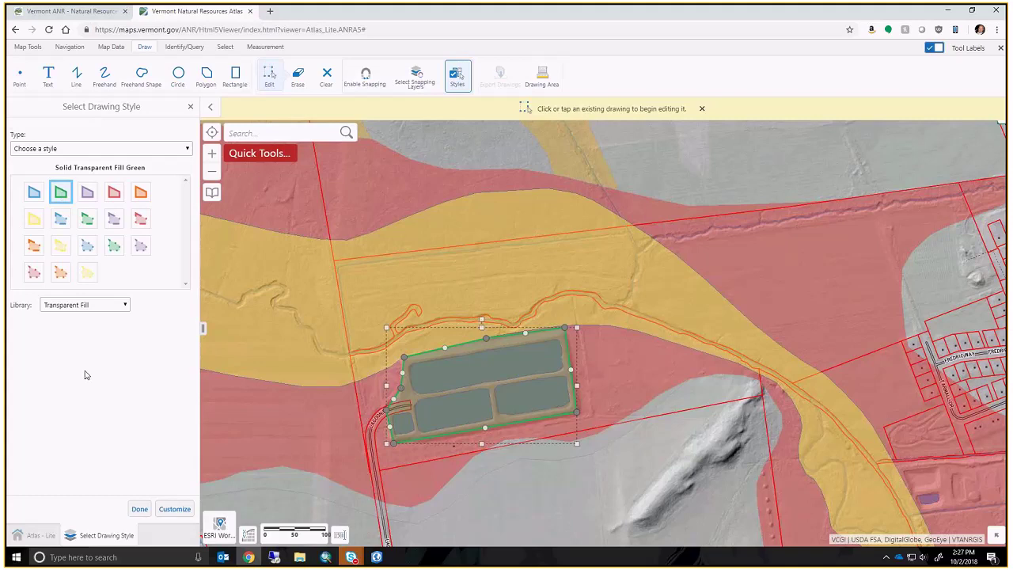
click(139, 510)
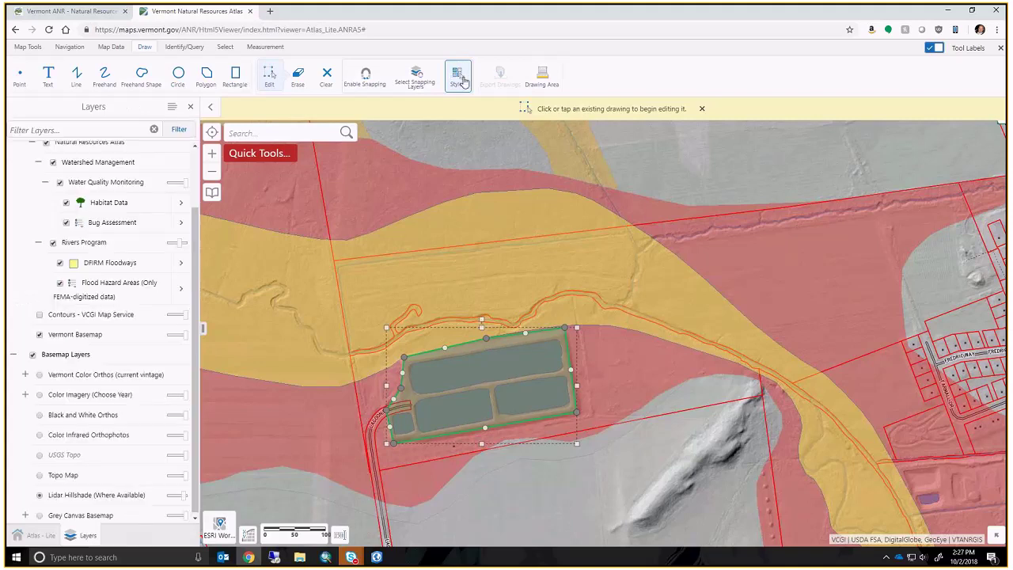
- Enable snapping for the drawing and open the list of snappable layers
click(368, 82)
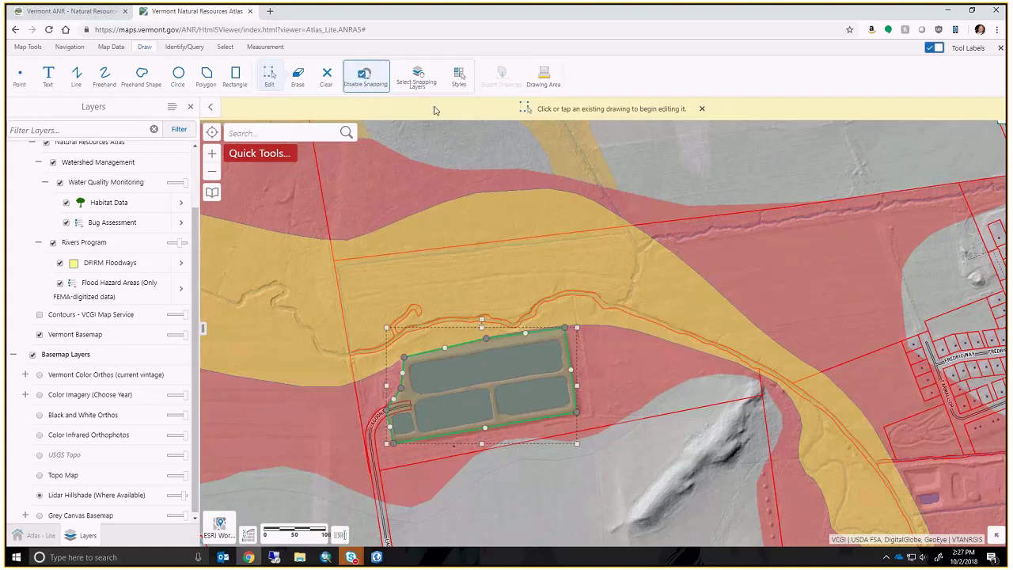
click(421, 84)
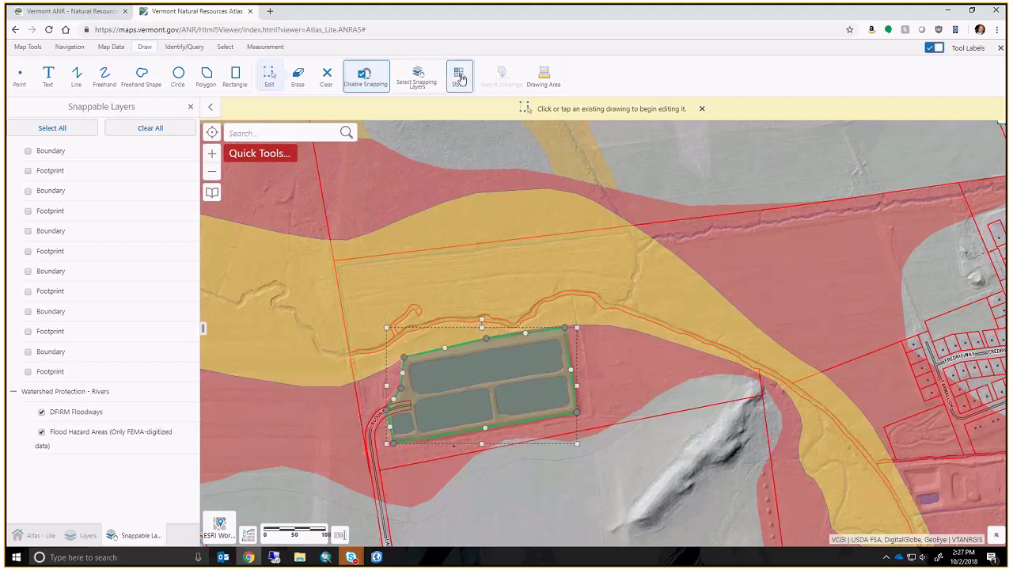
- Leave drawing edit mode and calculate the area of the lagoon polygon
click(544, 80)
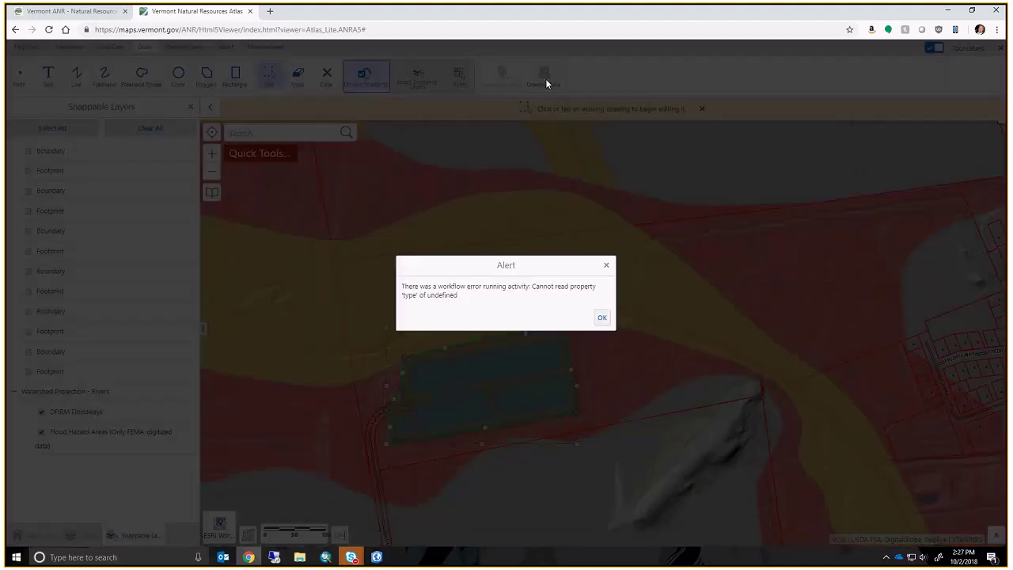
click(603, 319)
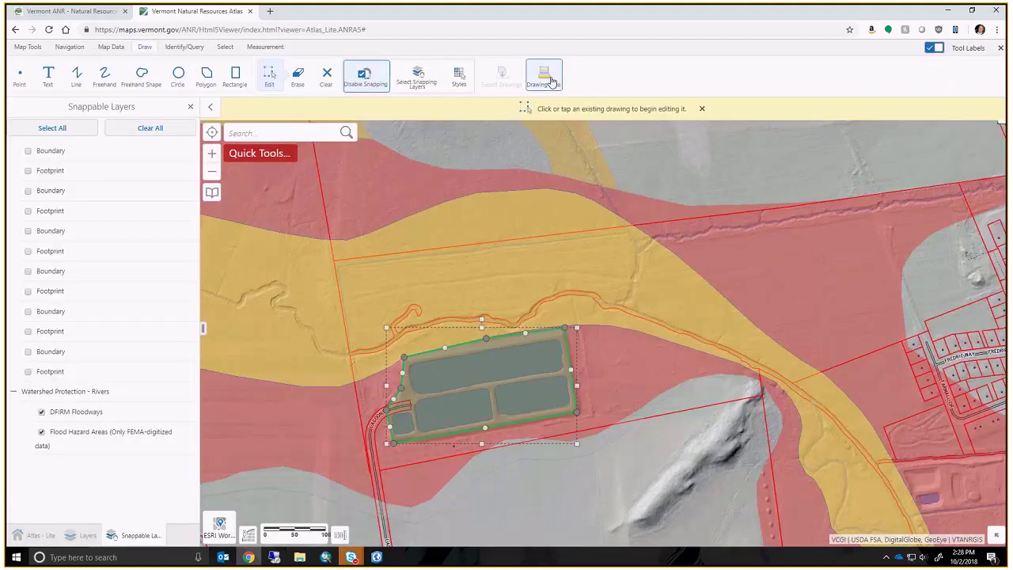
click(312, 84)
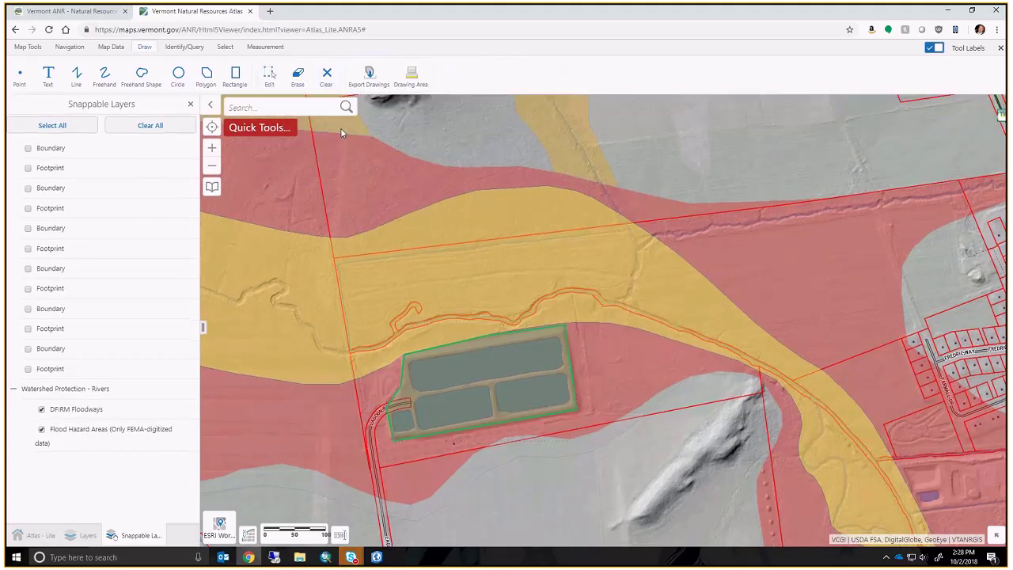
click(408, 73)
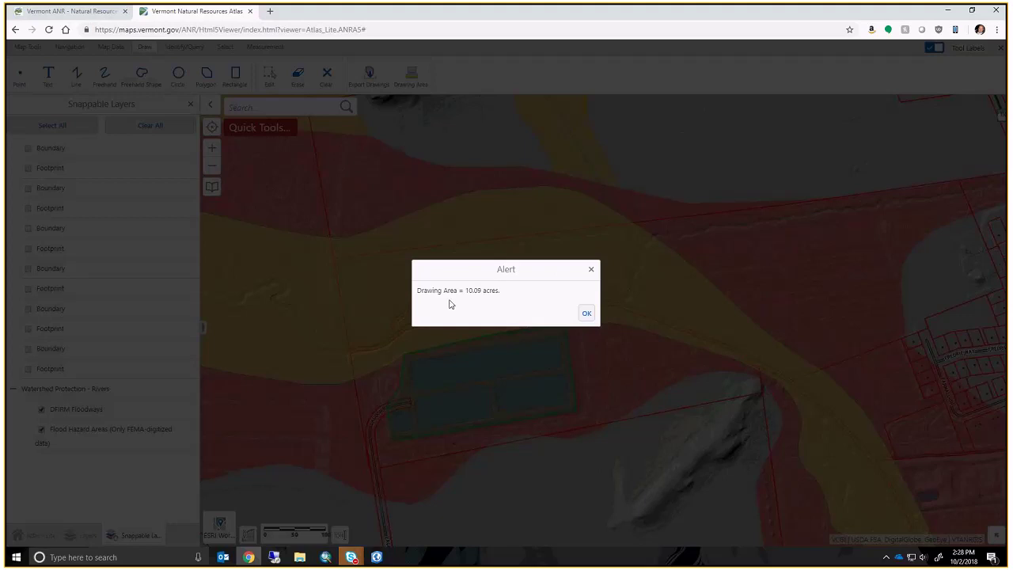
drag(498, 293, 419, 291)
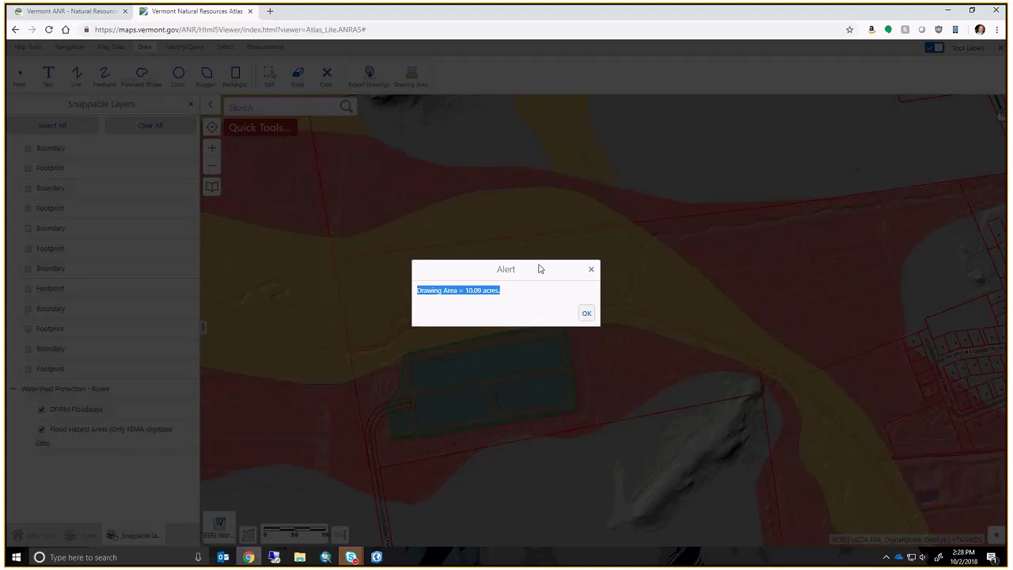
click(586, 315)
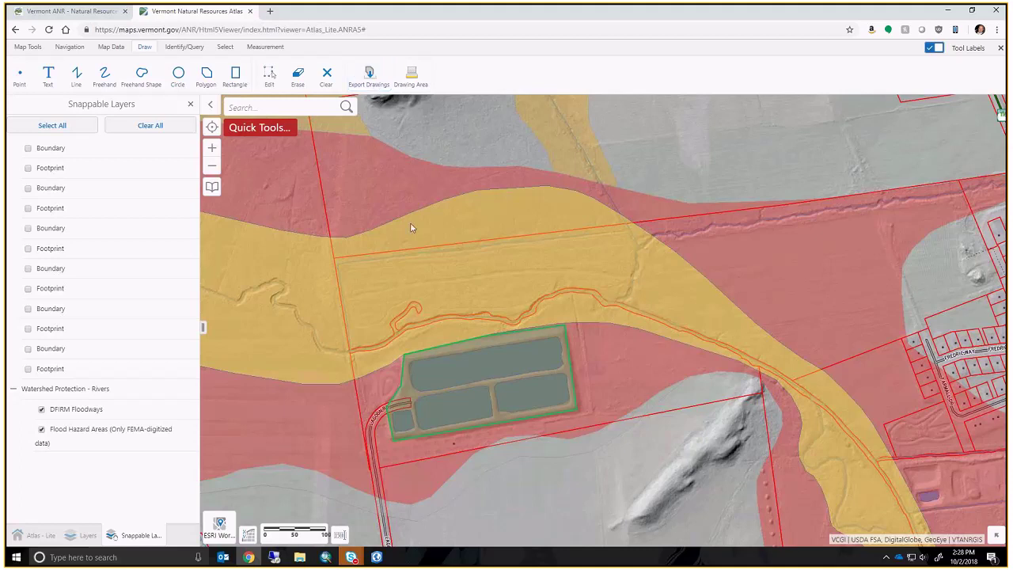
- Export the lagoon drawing as a shapefile download
drag(351, 433, 374, 337)
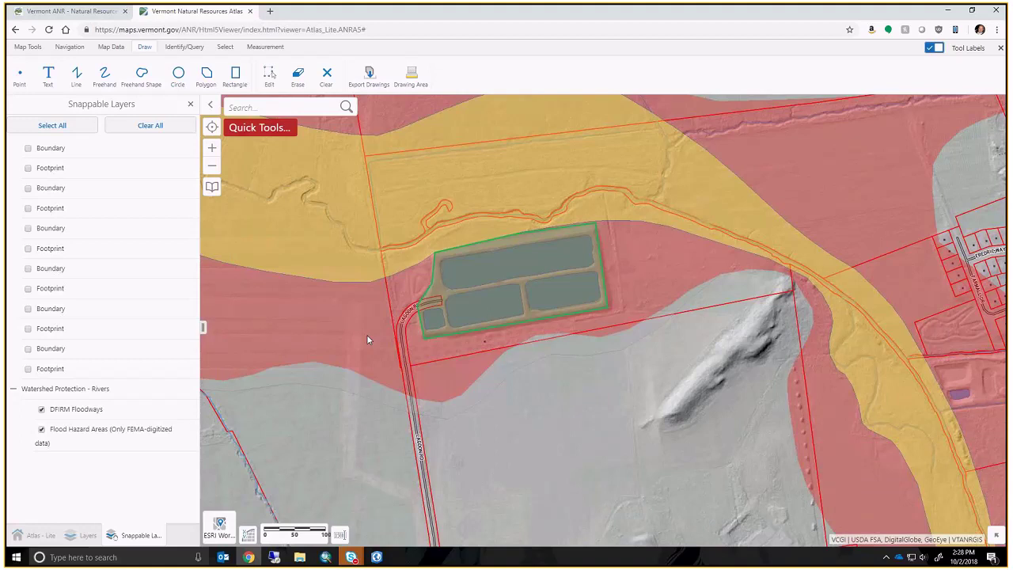
click(366, 77)
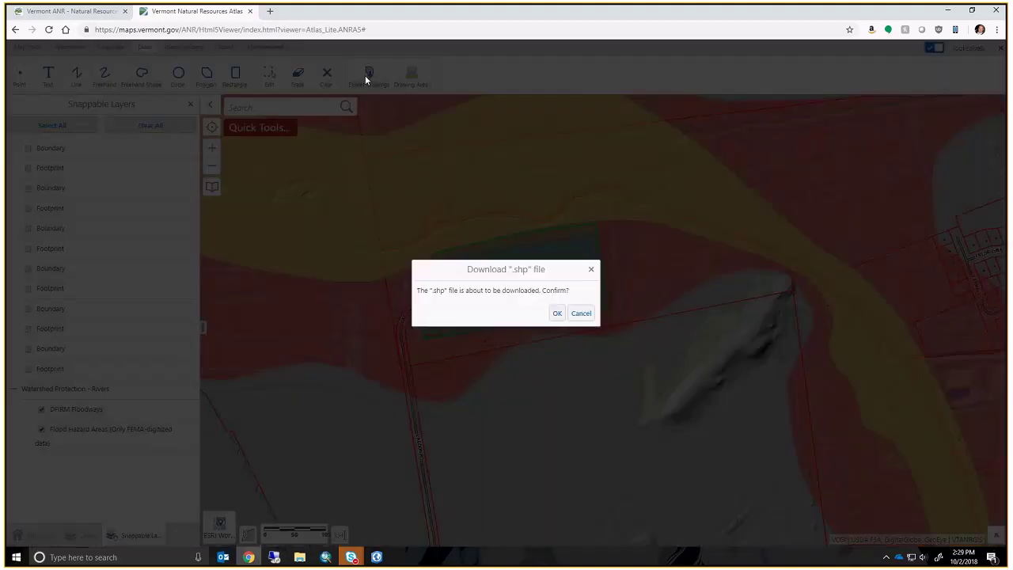
click(557, 314)
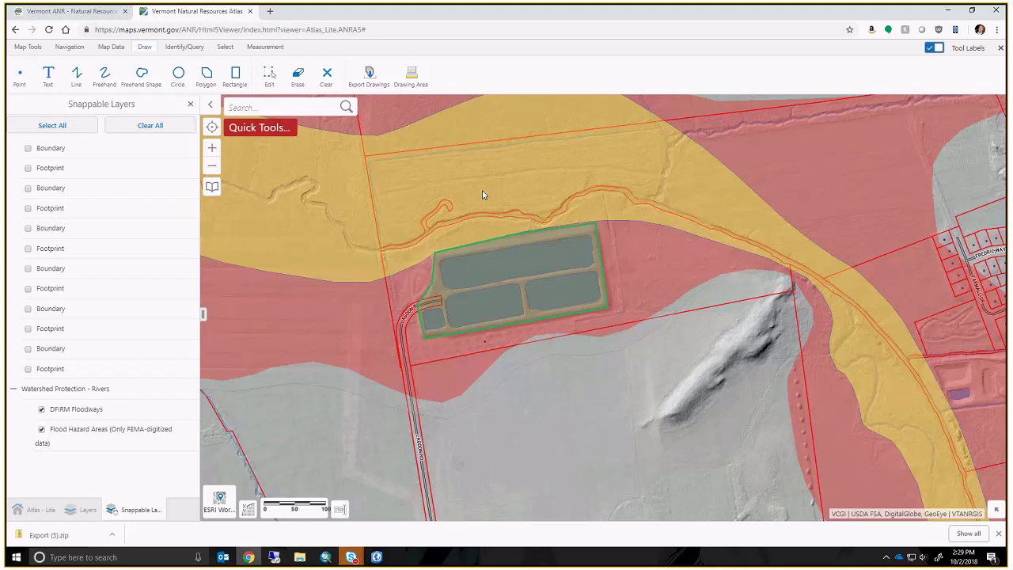
- Draw a freehand line along the stream north of the lagoons and clear all drawings from the map
click(104, 76)
drag(414, 228, 736, 231)
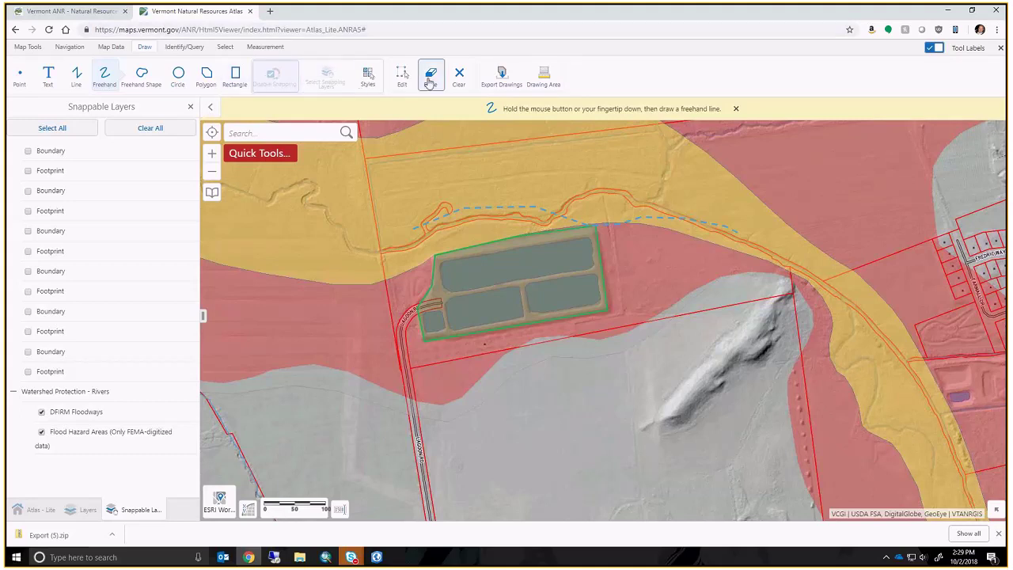
click(460, 79)
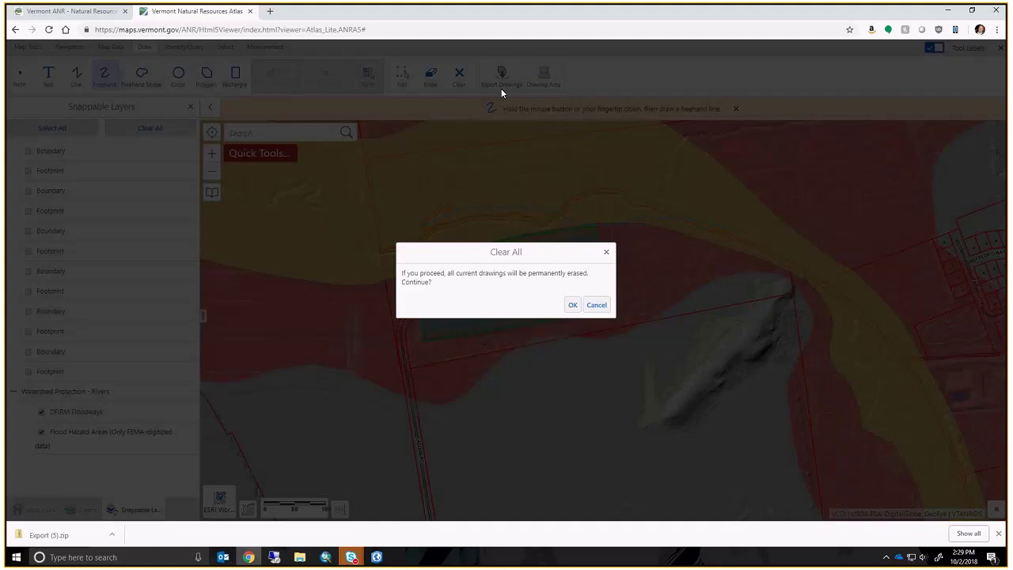
click(572, 306)
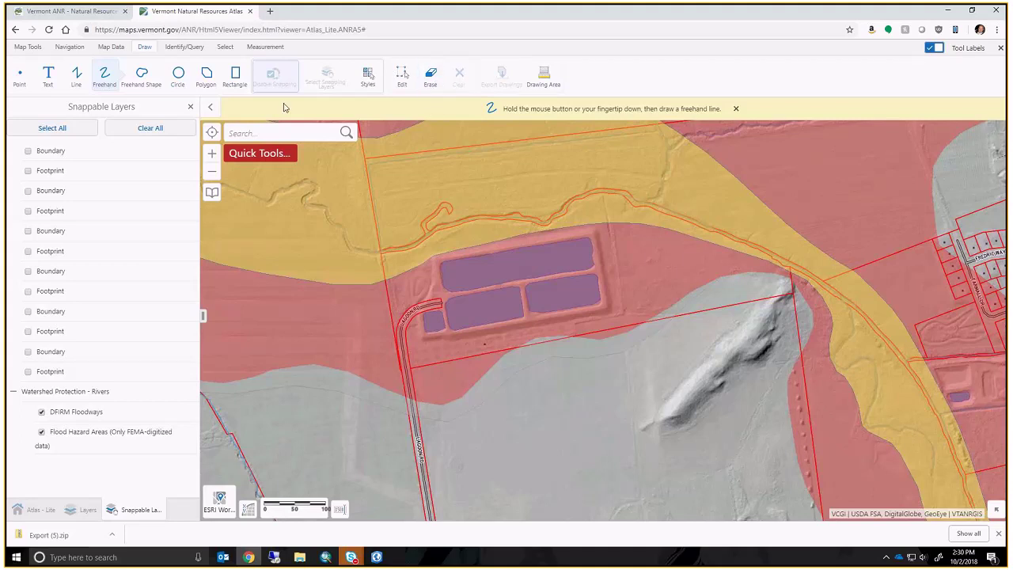
- Draw three rectangles over and around the lagoons and clear all drawings
click(235, 76)
drag(441, 248, 554, 294)
drag(626, 220, 749, 303)
drag(492, 159, 540, 188)
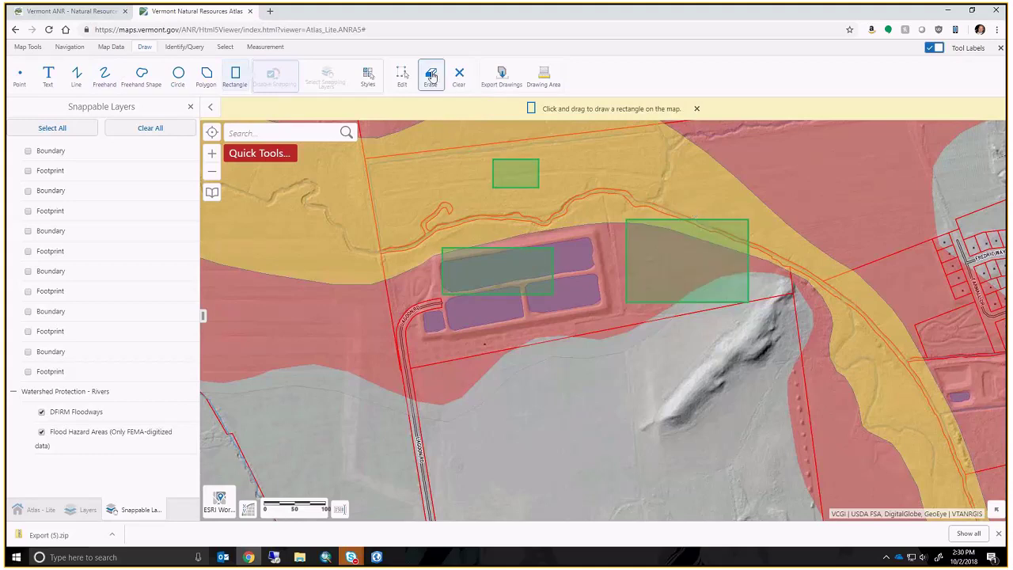
click(432, 75)
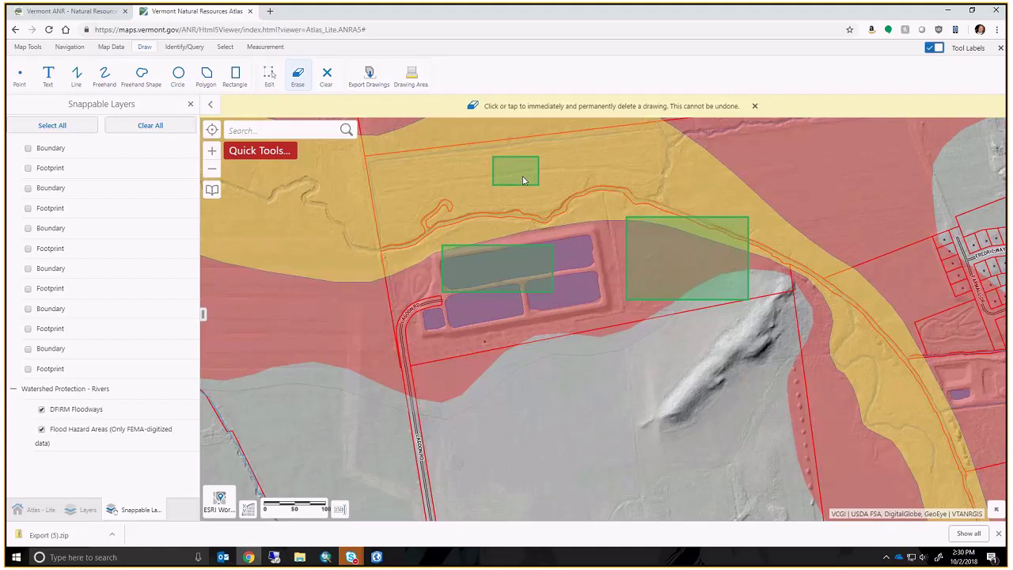
click(327, 77)
click(327, 77)
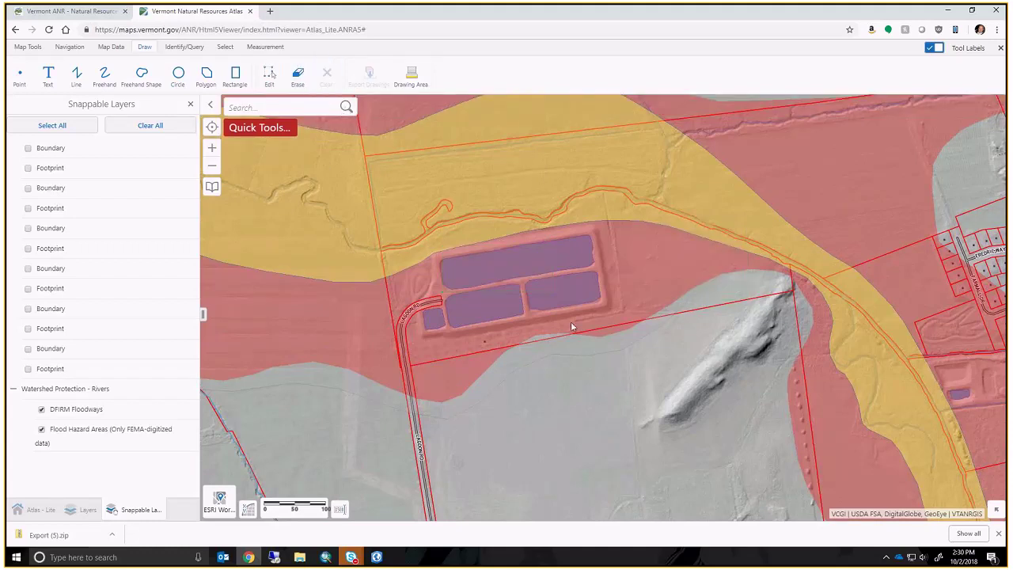
- Close the snappable layers list, identify a point in the floodway north of the lagoons and view the Flood Hazard Areas feature's details
click(190, 104)
click(183, 48)
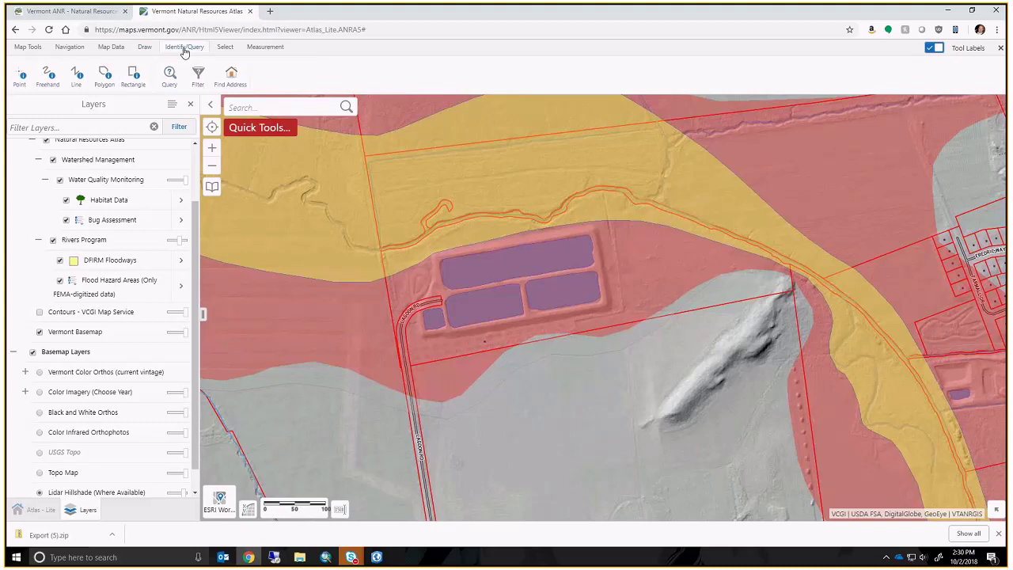
click(19, 79)
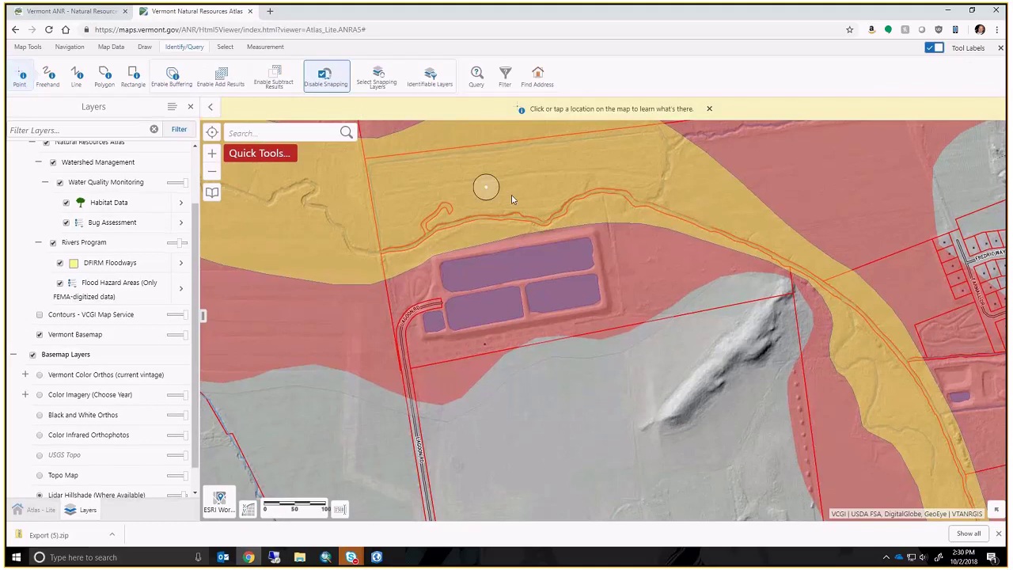
click(512, 198)
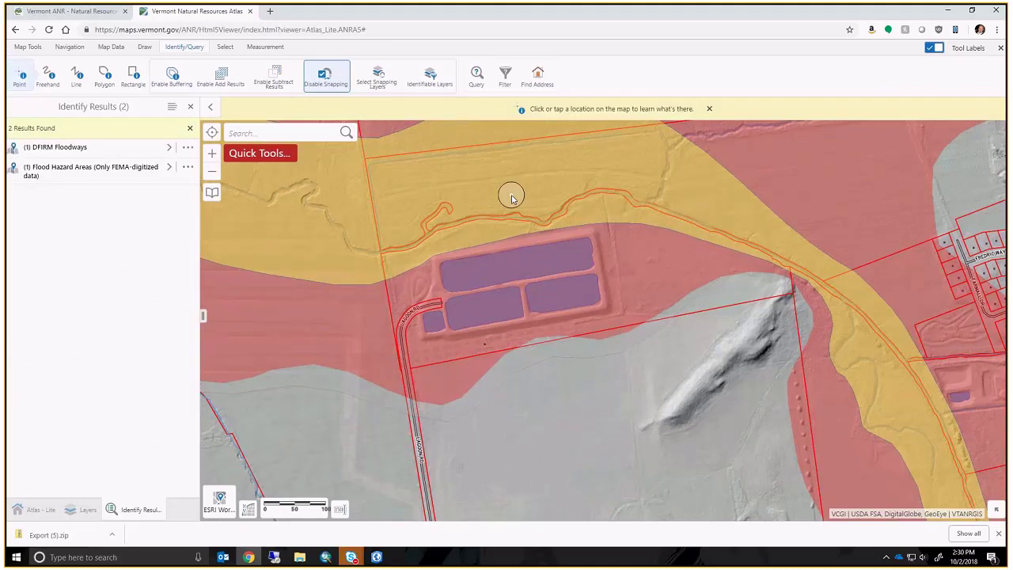
click(144, 176)
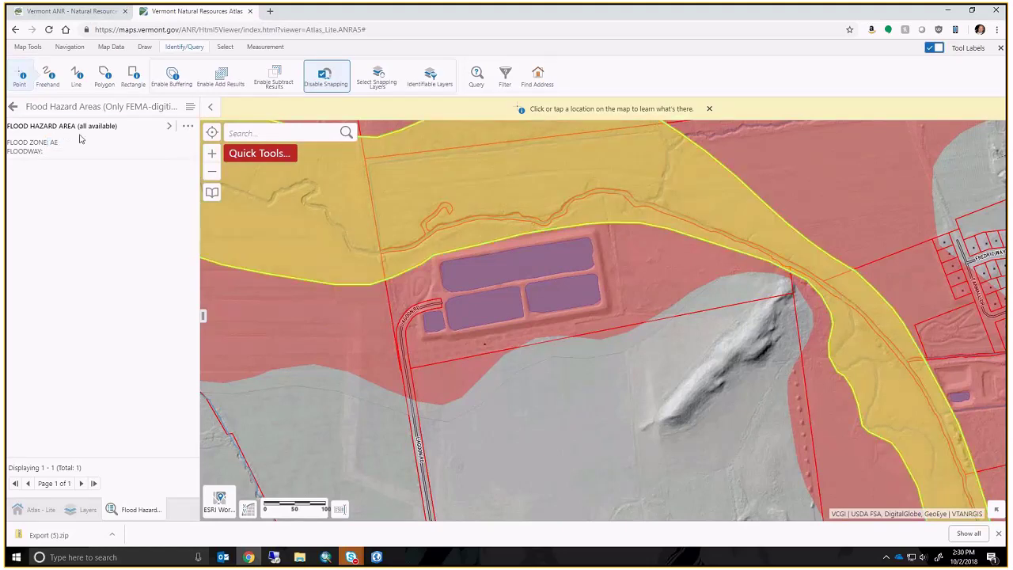
click(167, 127)
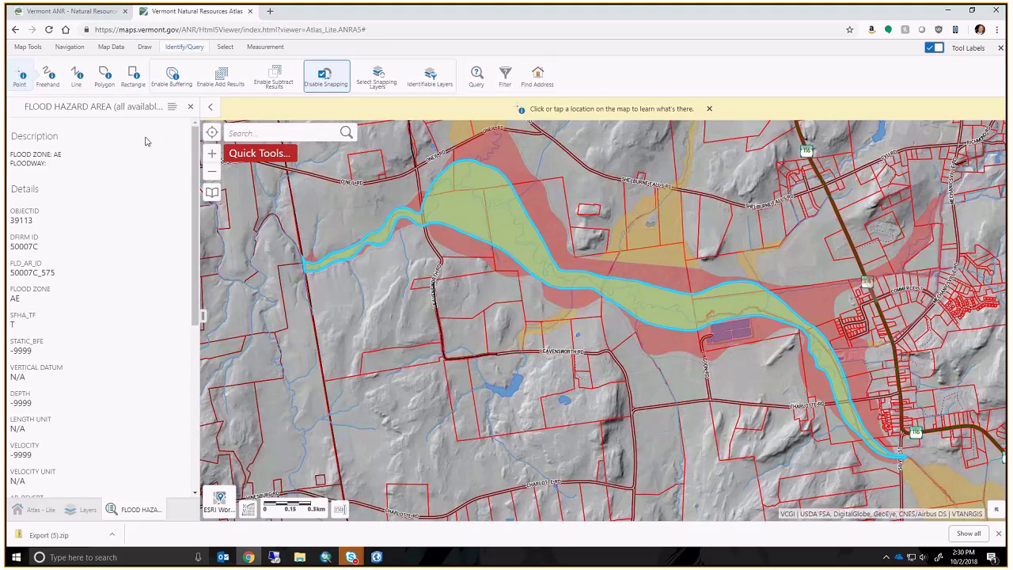
- Identify a point in the western floodway with a 100-foot buffer, and close the results and buffer options
click(173, 78)
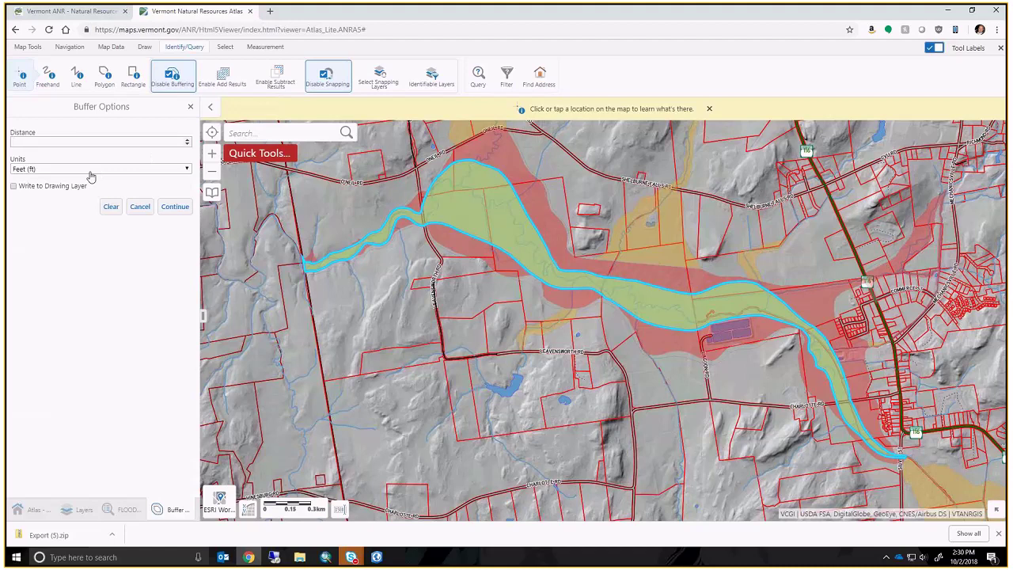
text(100)
click(175, 206)
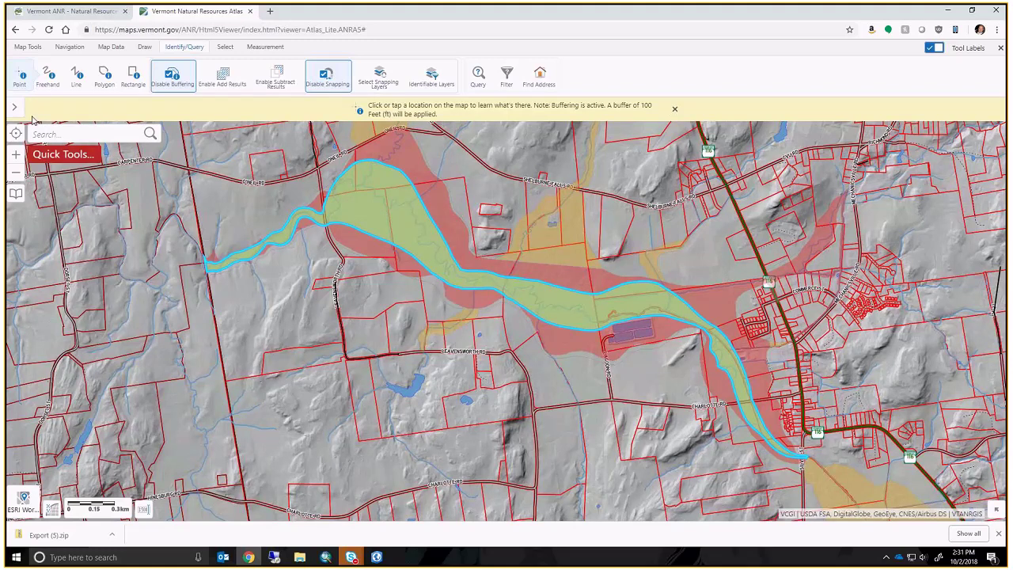
click(426, 229)
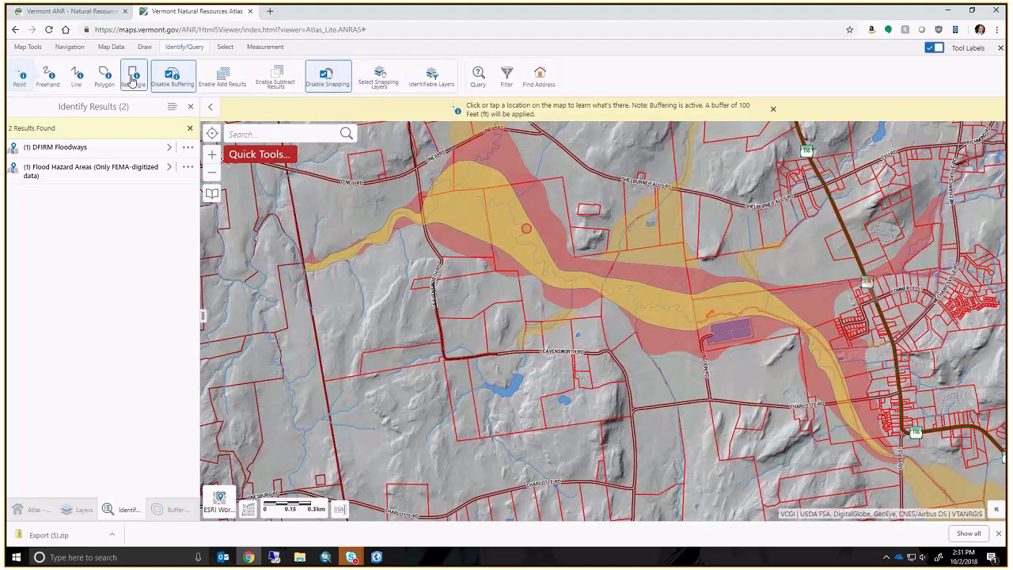
click(133, 79)
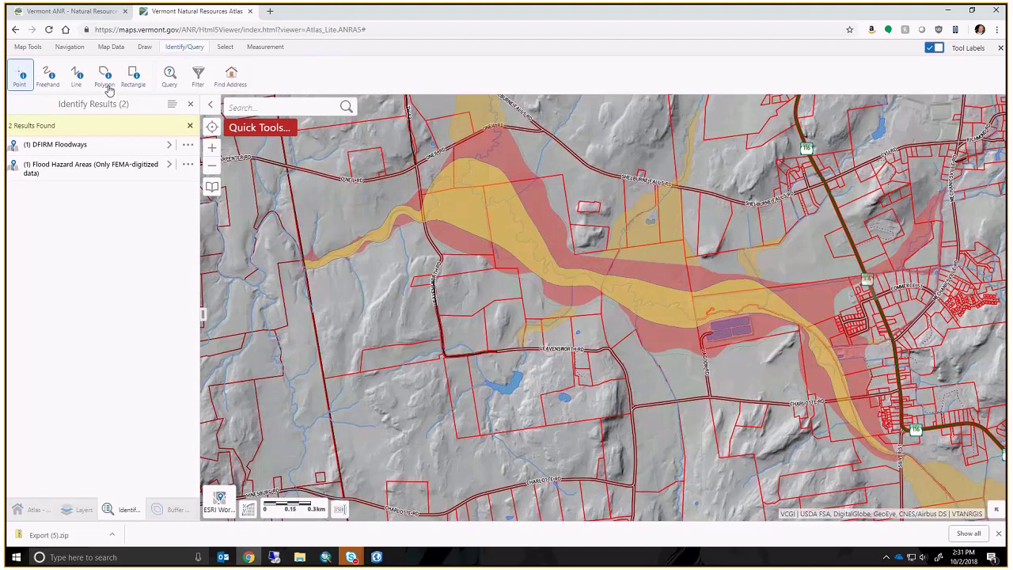
click(190, 125)
click(240, 127)
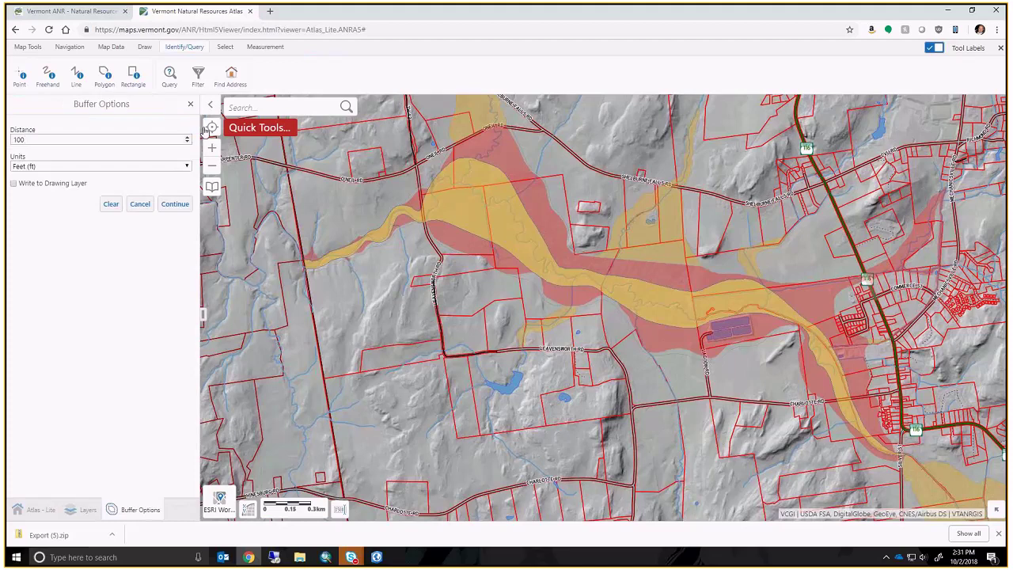
click(191, 104)
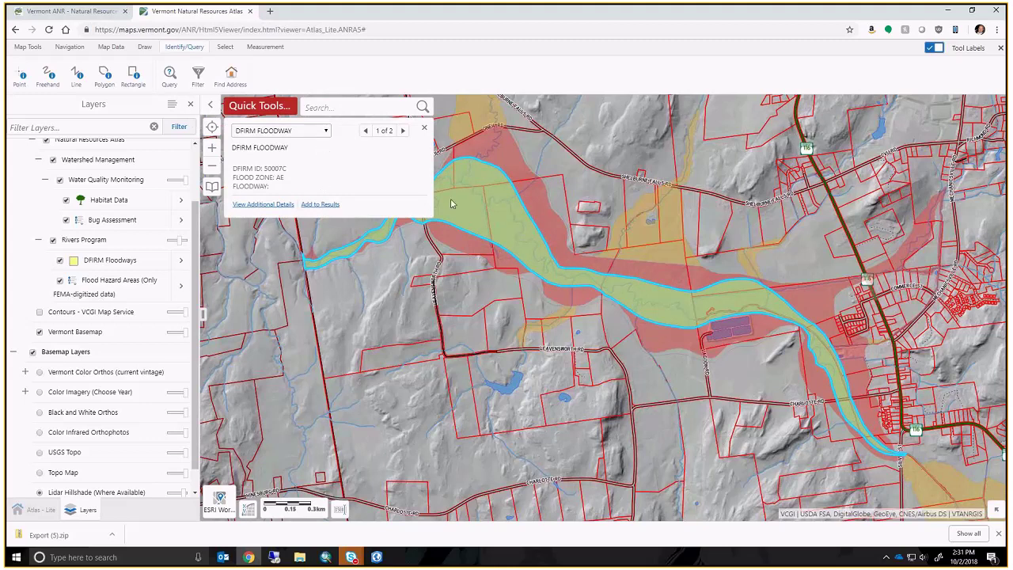
- Bring up the Flood Hazard Area record for a point in the wide western floodway and add it to the results
click(424, 127)
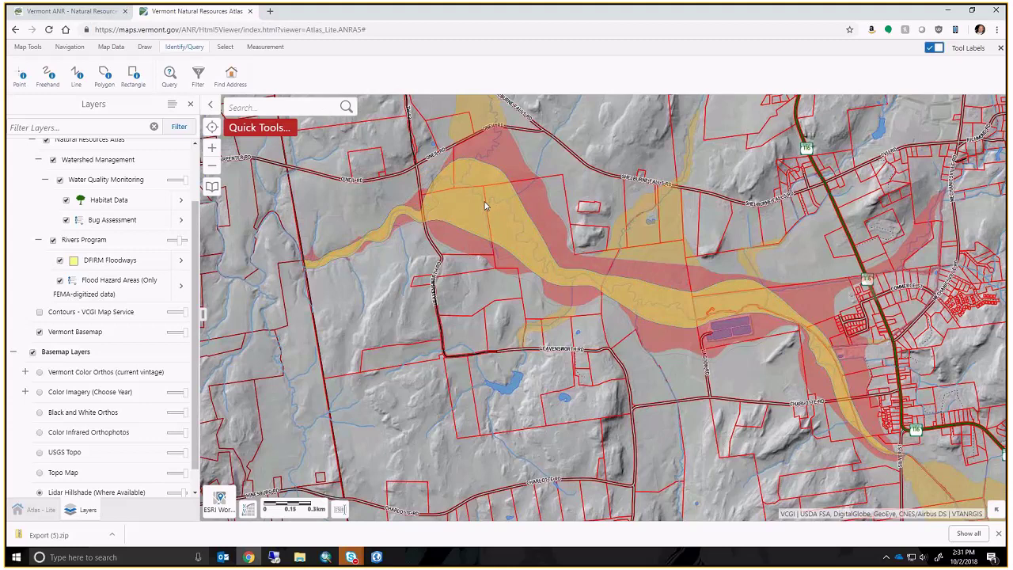
click(486, 206)
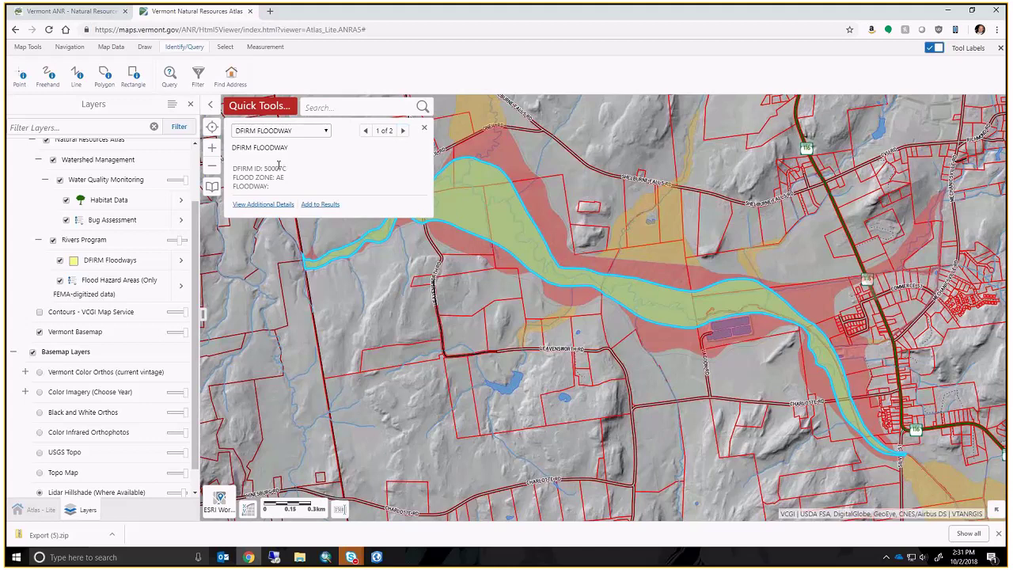
drag(239, 147, 232, 147)
click(349, 162)
double_click(404, 133)
click(402, 132)
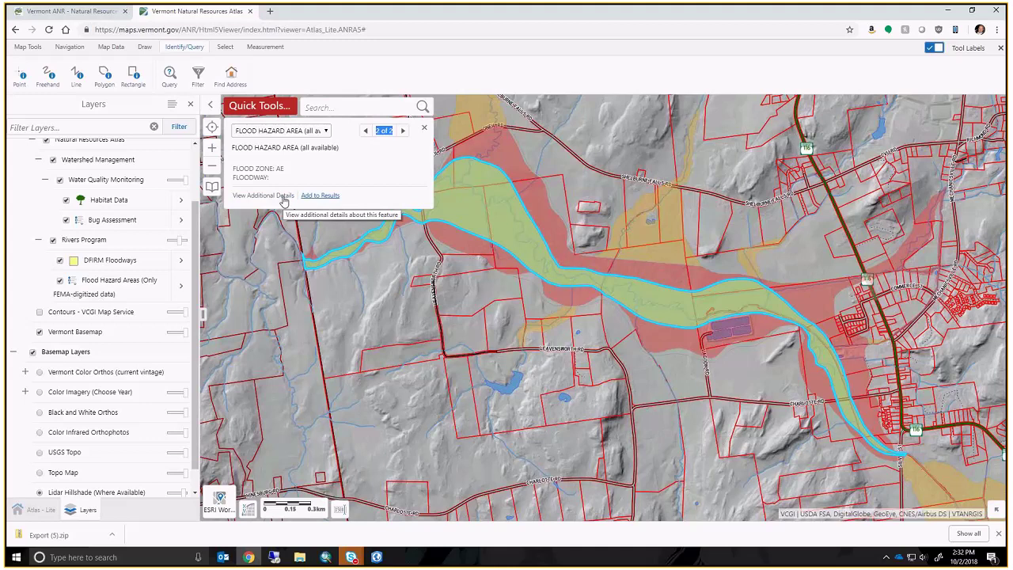
click(318, 195)
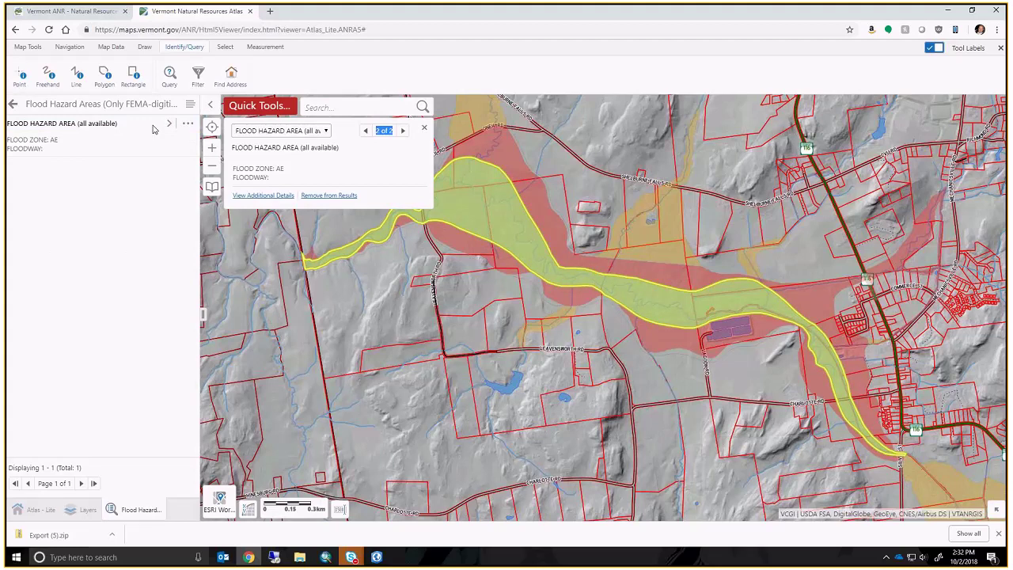
- Try to select a feature from the DFIRM Floodways layer with a multi-point selection just north of the lagoons
click(225, 47)
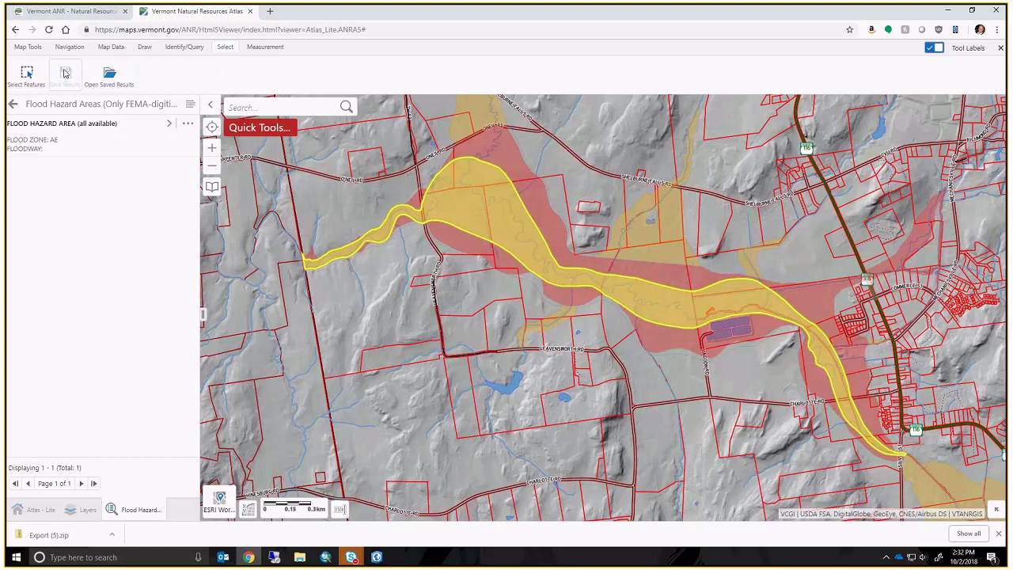
click(26, 74)
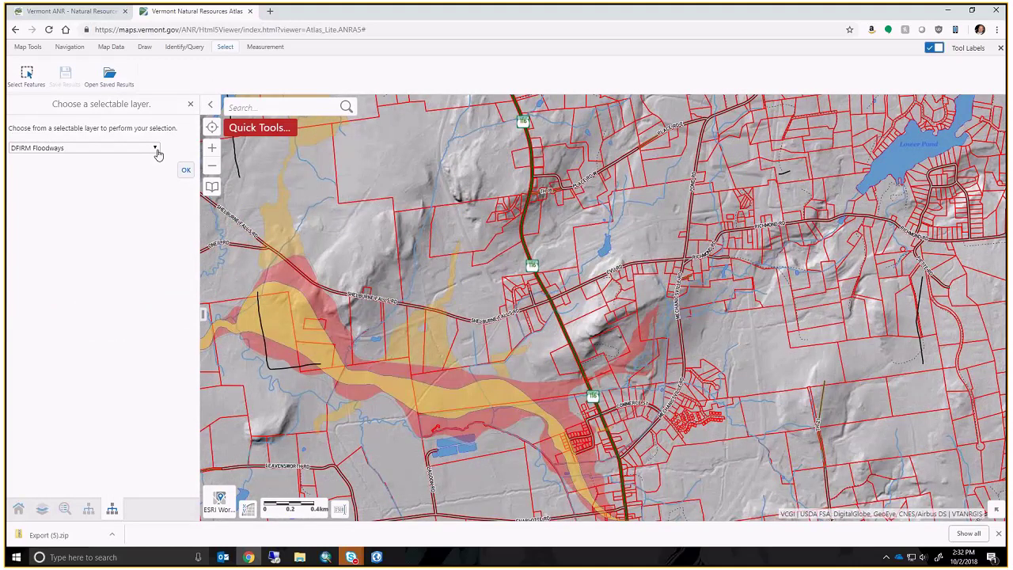
click(115, 150)
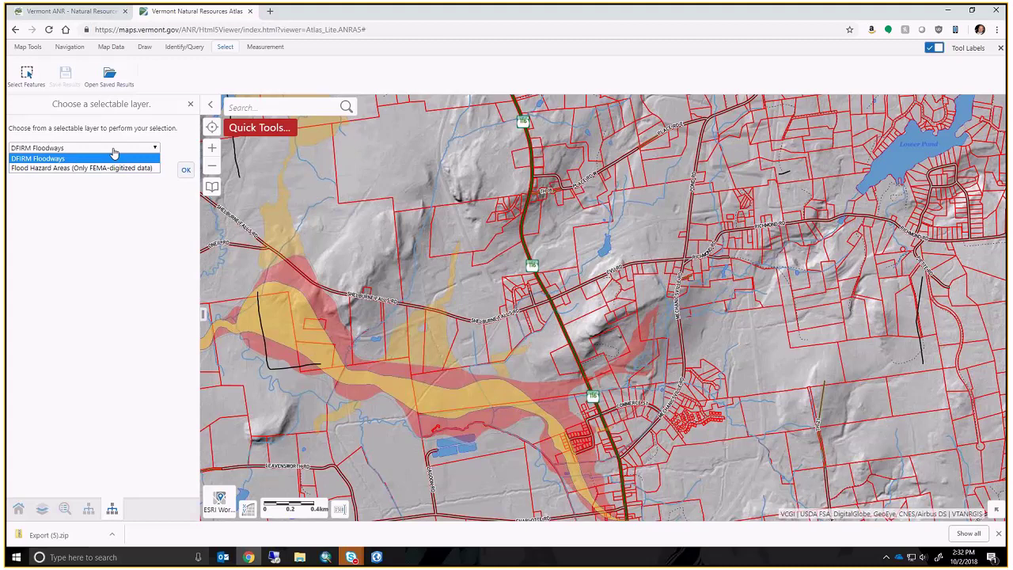
click(114, 152)
click(26, 76)
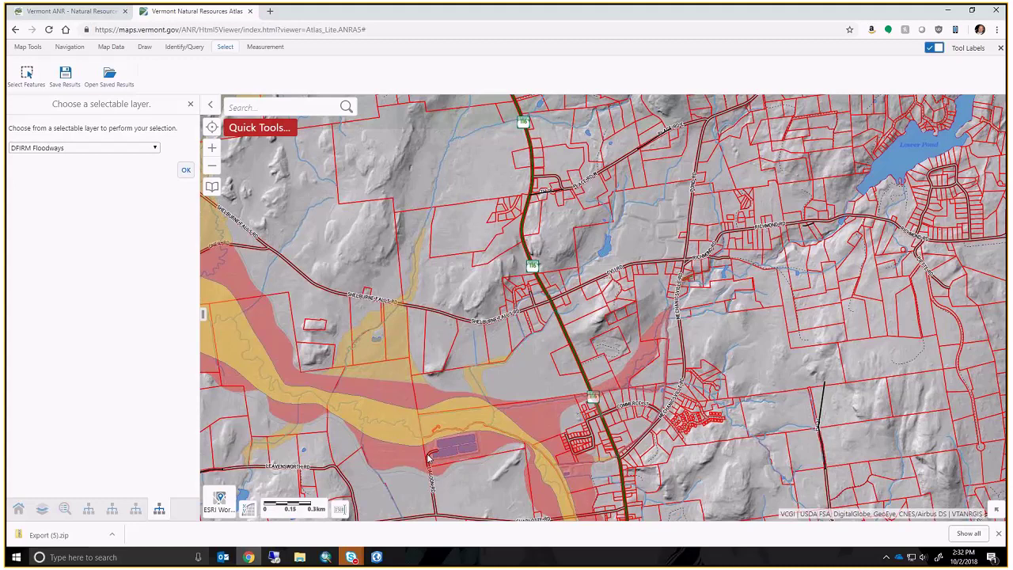
click(185, 169)
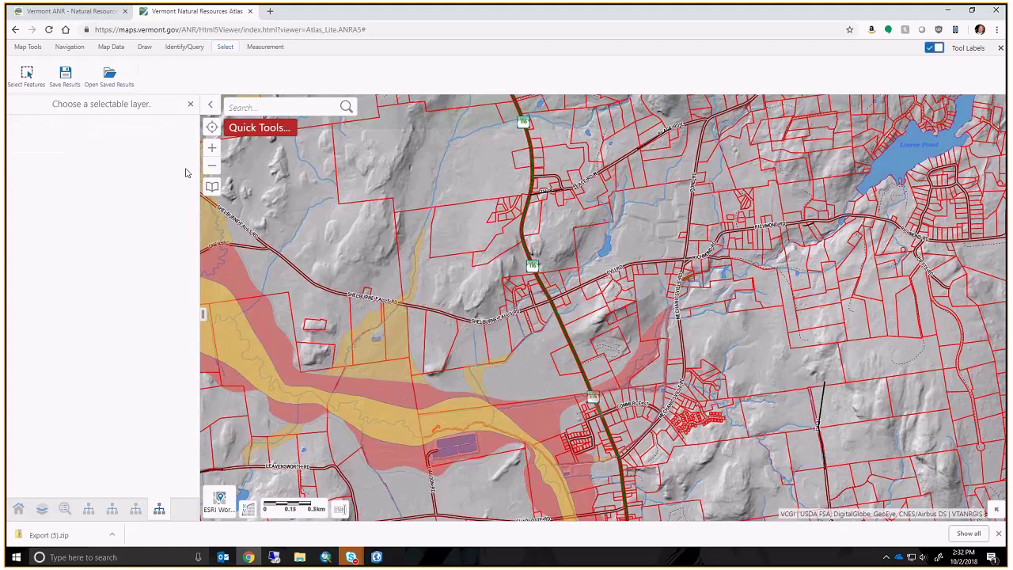
click(54, 176)
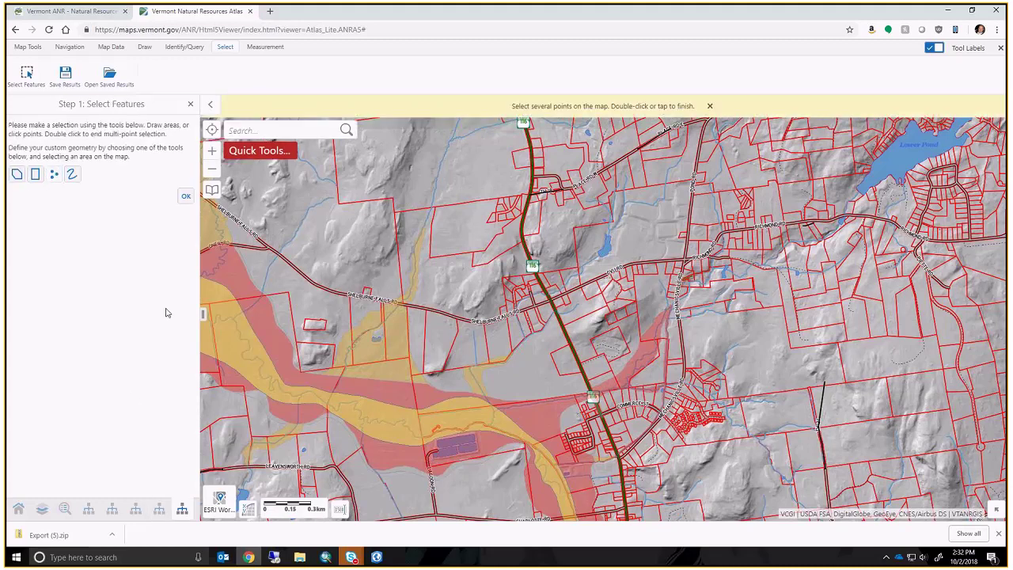
click(454, 416)
click(186, 197)
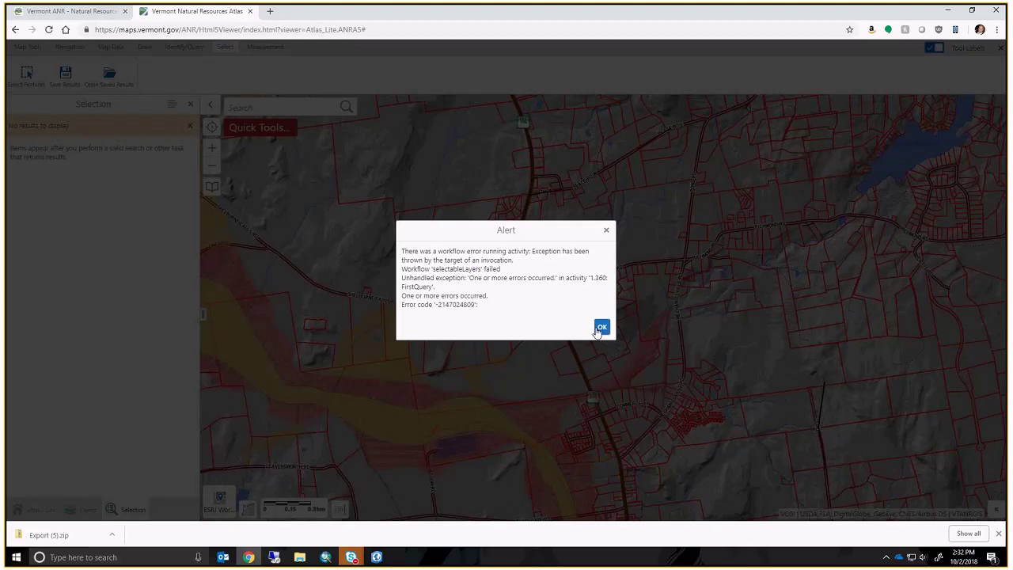
click(601, 327)
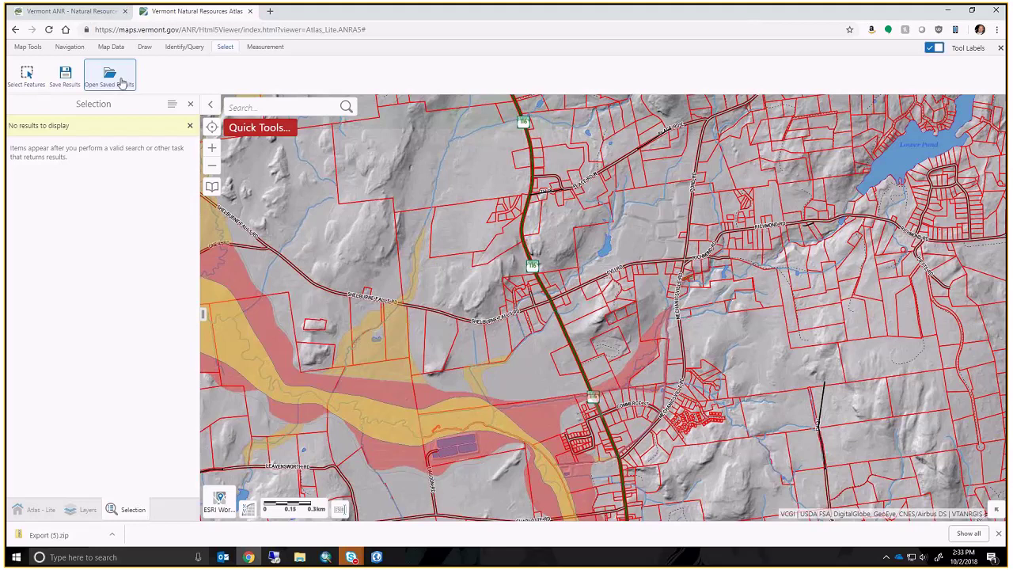
- Create a measured radius in feet around a point just south of Shelburne Falls Rd
click(263, 48)
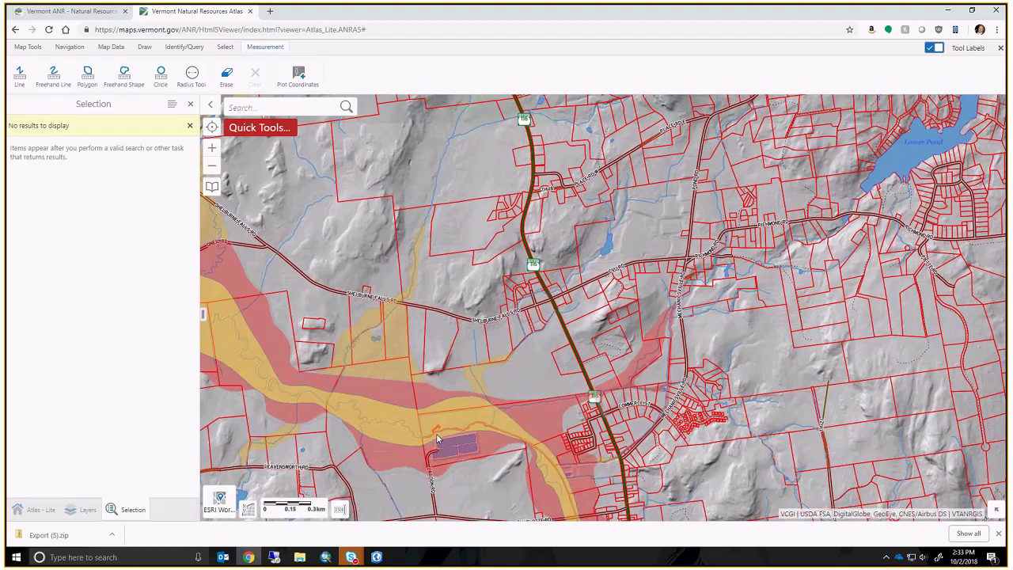
scroll(436, 433, up, 1)
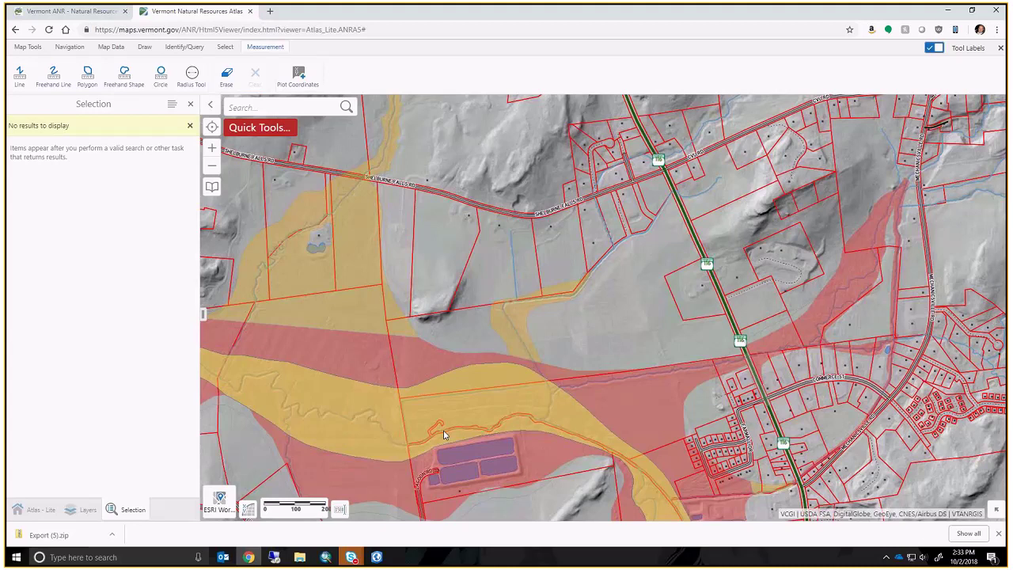
click(87, 79)
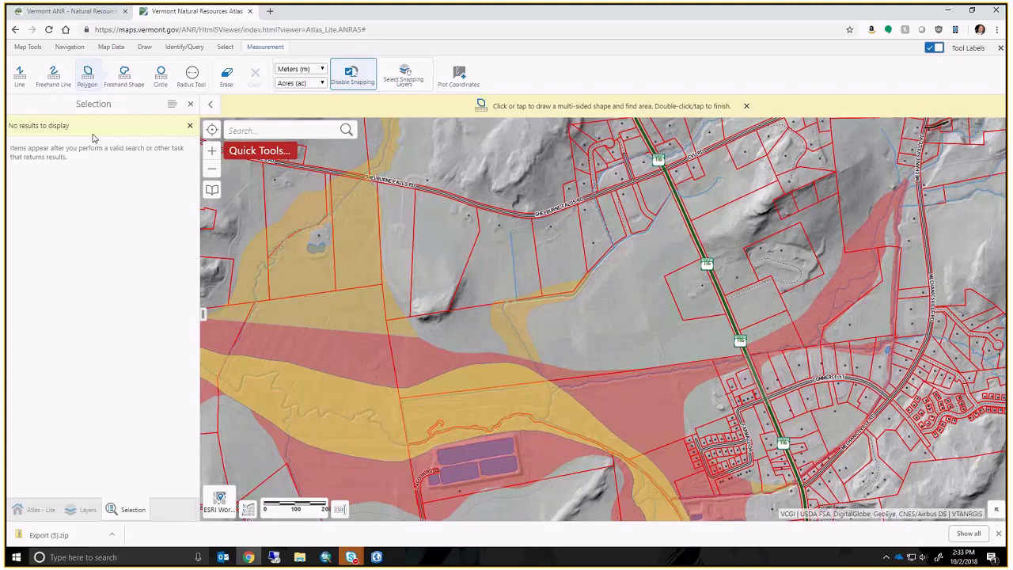
click(20, 77)
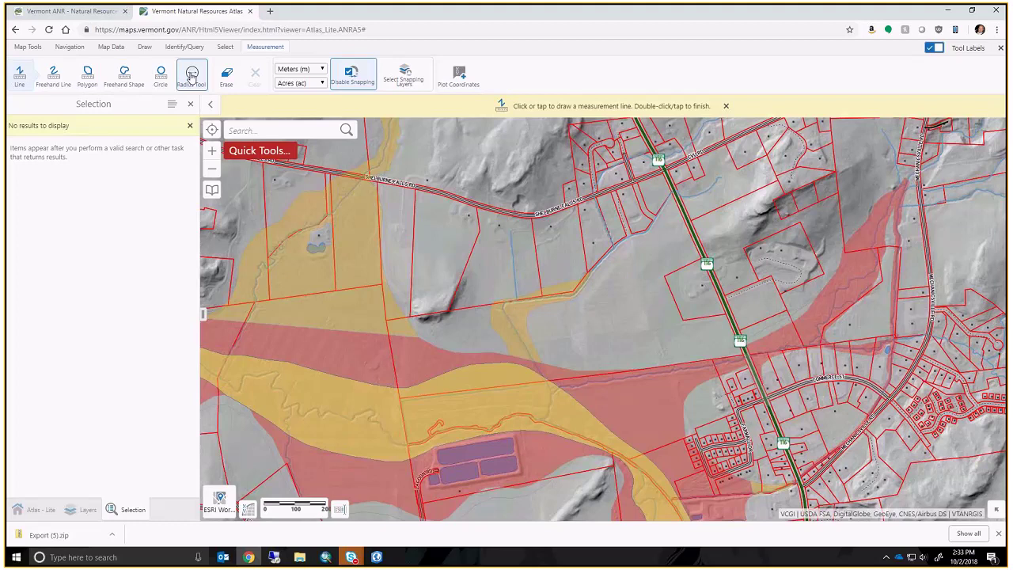
click(192, 75)
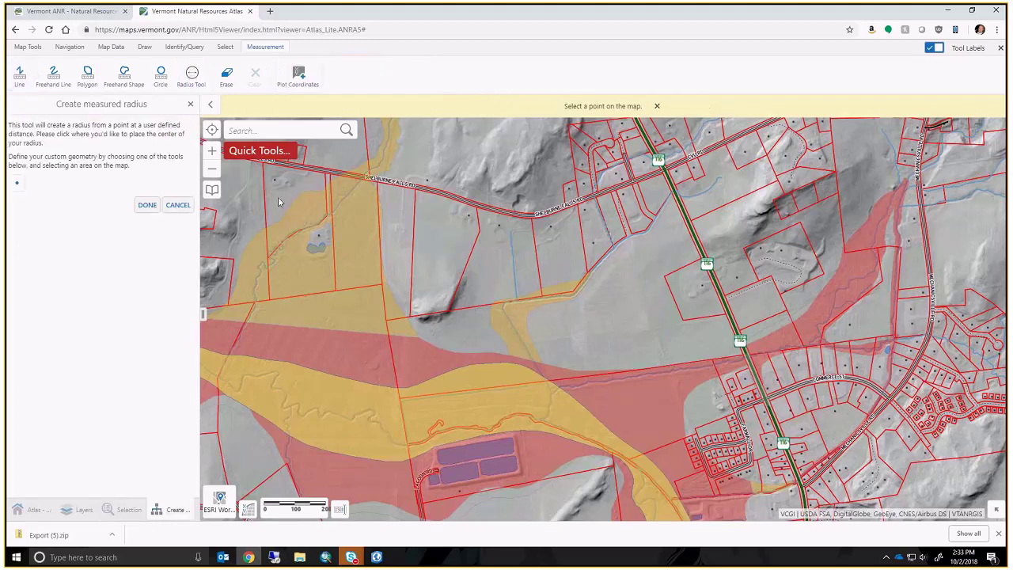
click(17, 183)
click(501, 226)
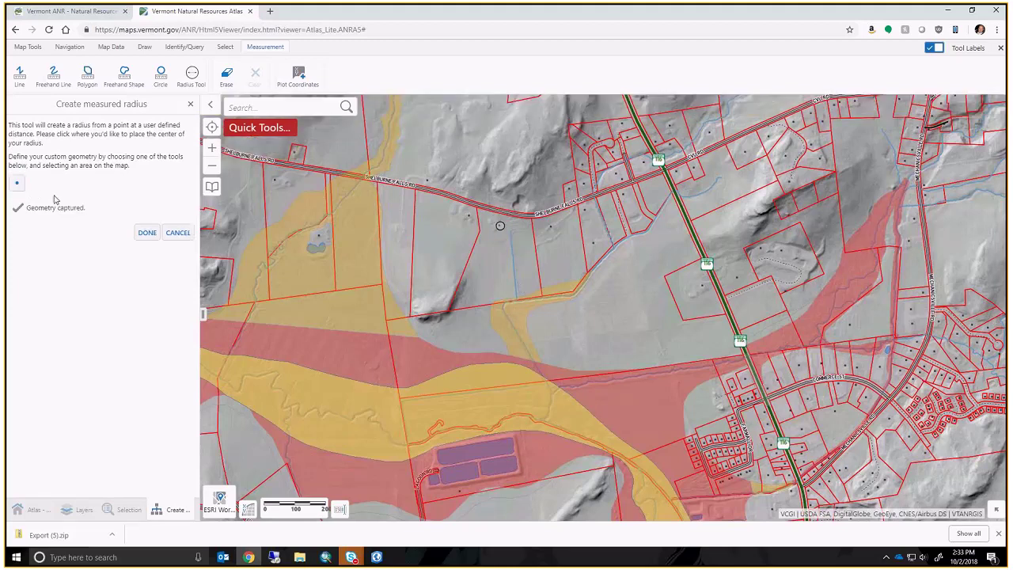
click(148, 232)
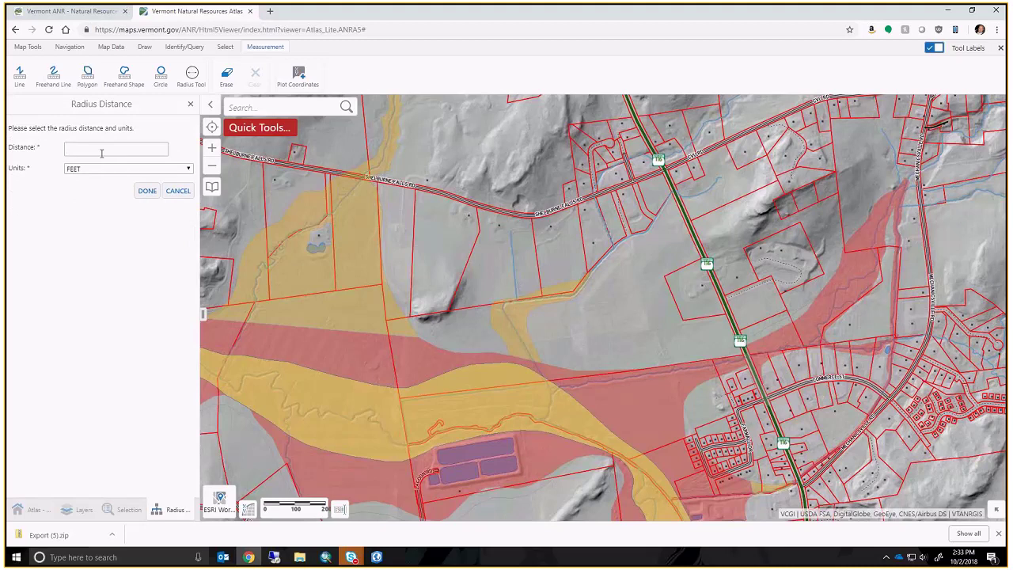
click(143, 191)
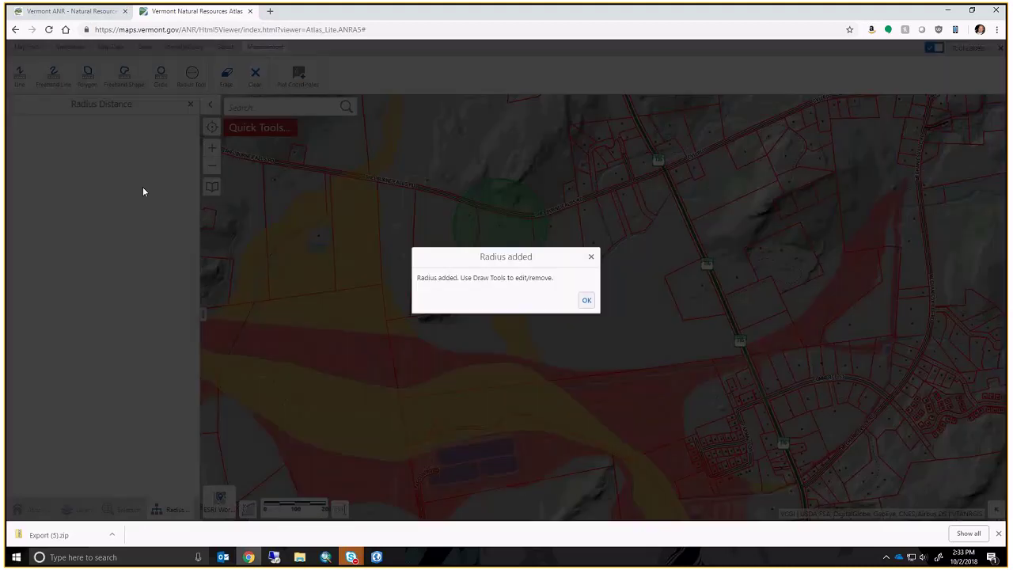
click(587, 300)
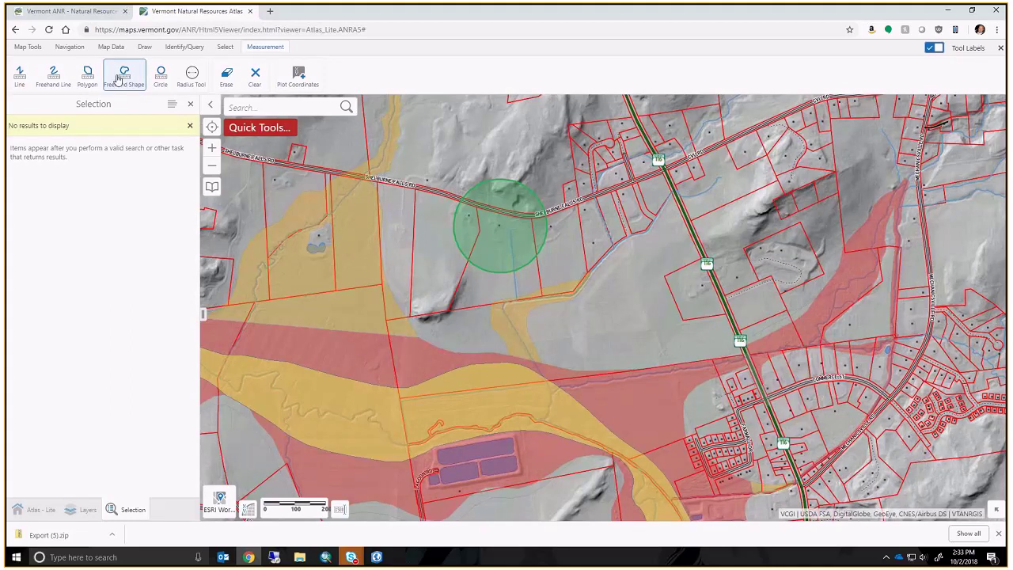
- Set the length unit to feet and measure the area of the parcel along Shelburne Falls Rd, partly under the green circle, with a polygon
click(88, 75)
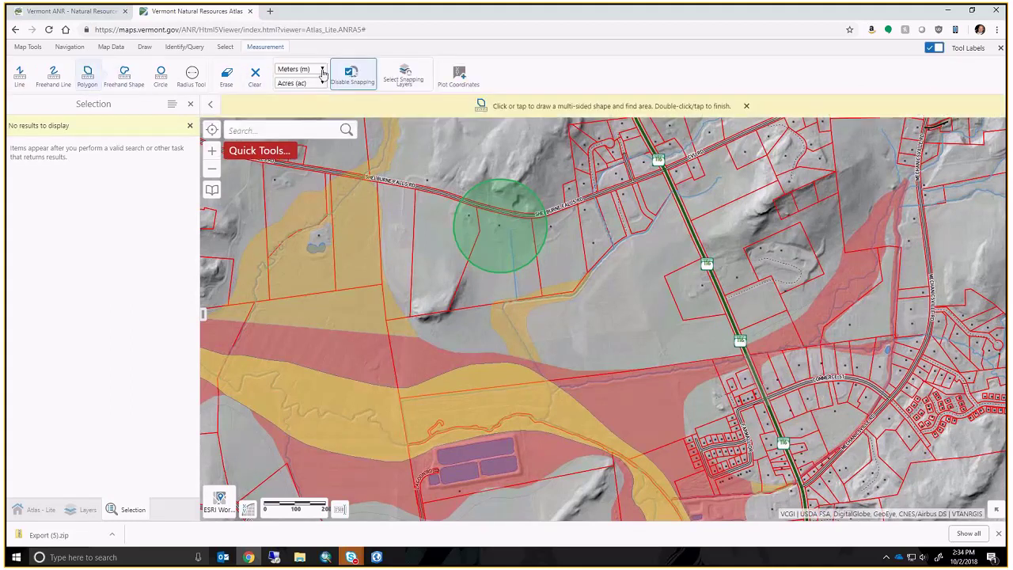
click(321, 70)
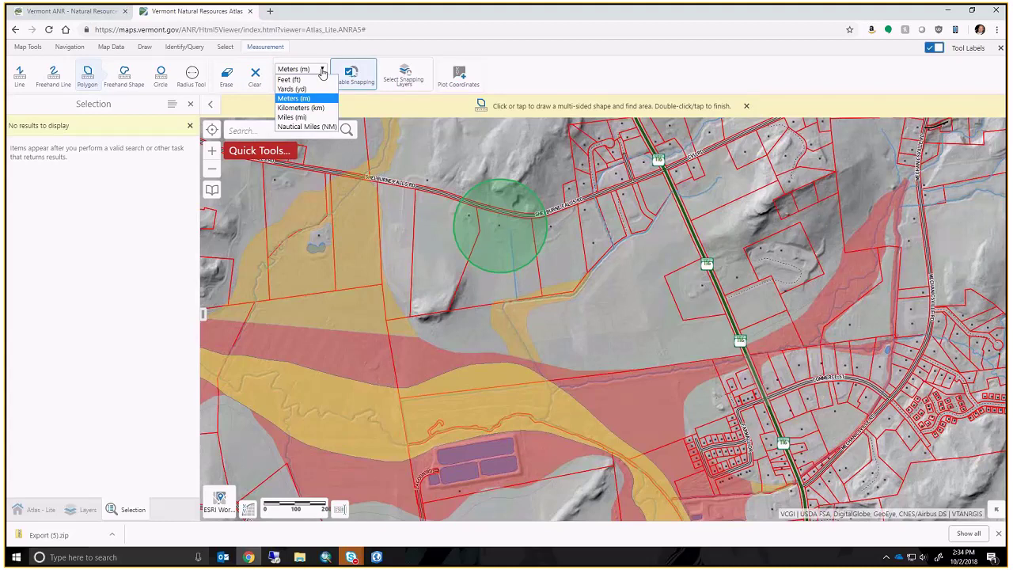
click(313, 80)
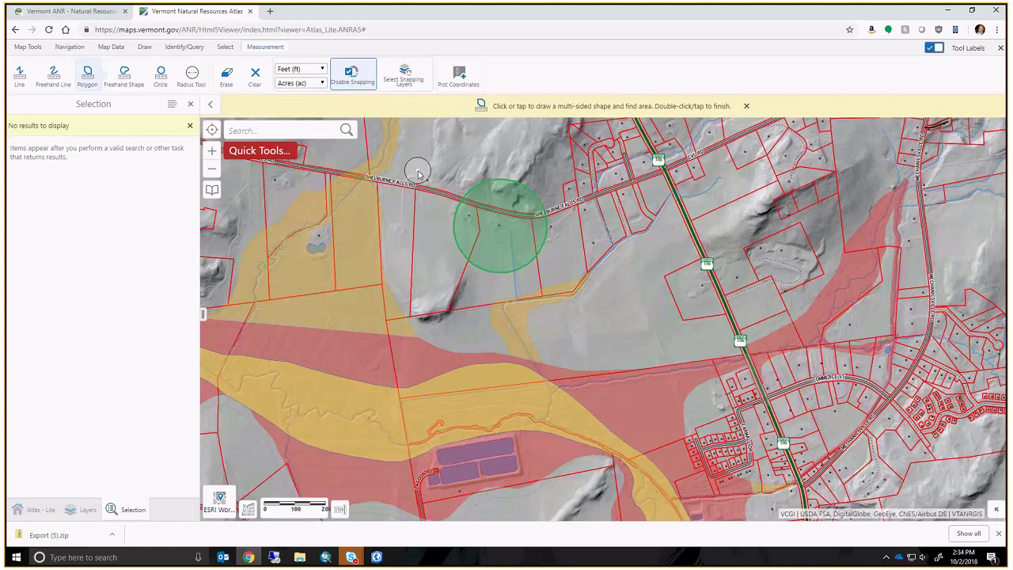
click(410, 317)
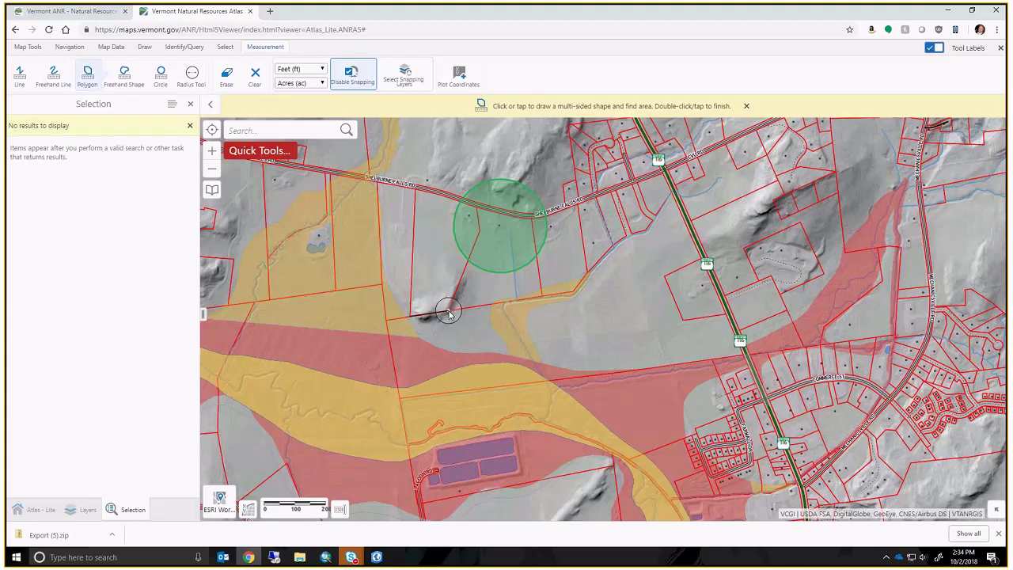
click(448, 313)
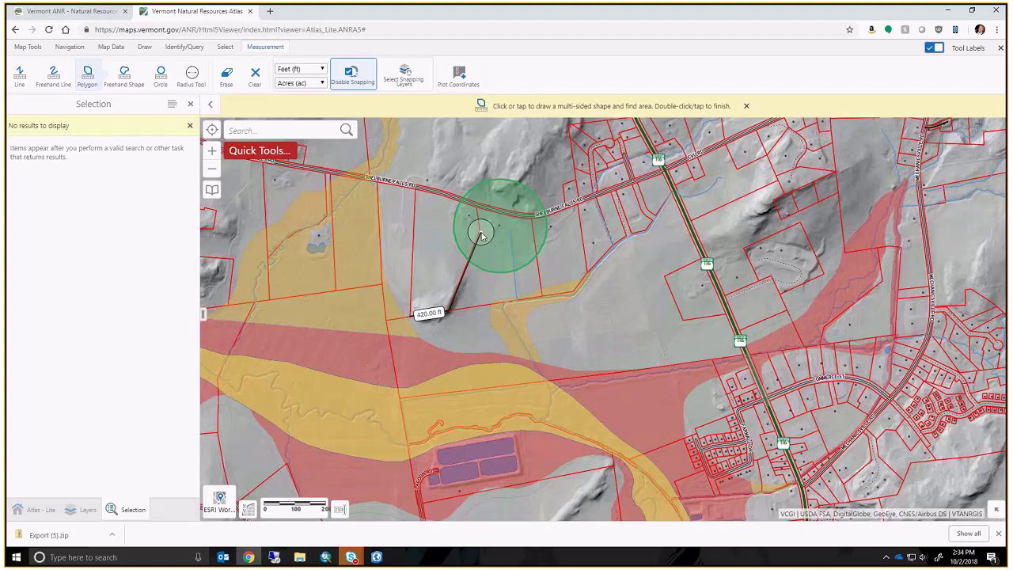
click(480, 233)
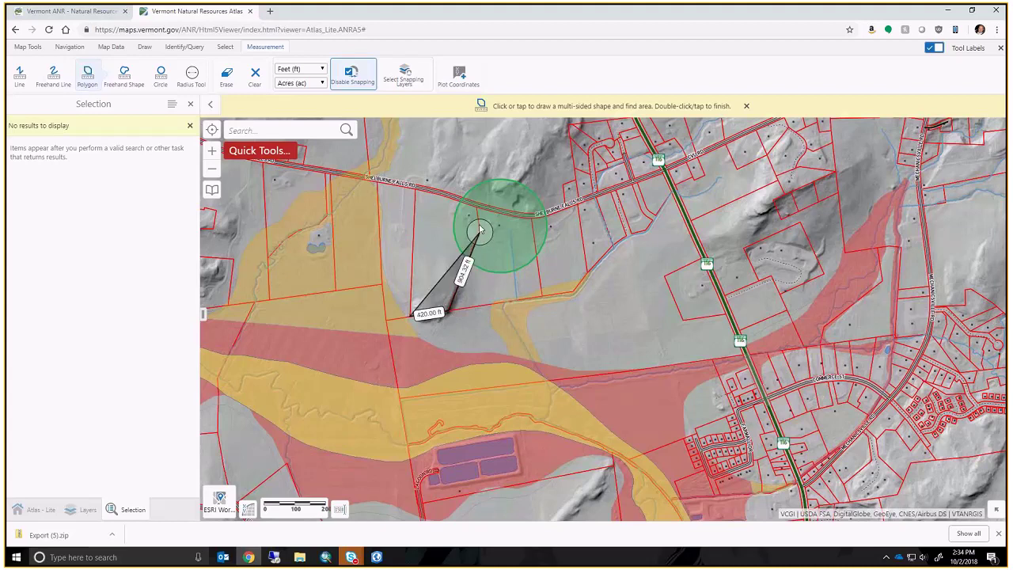
click(474, 207)
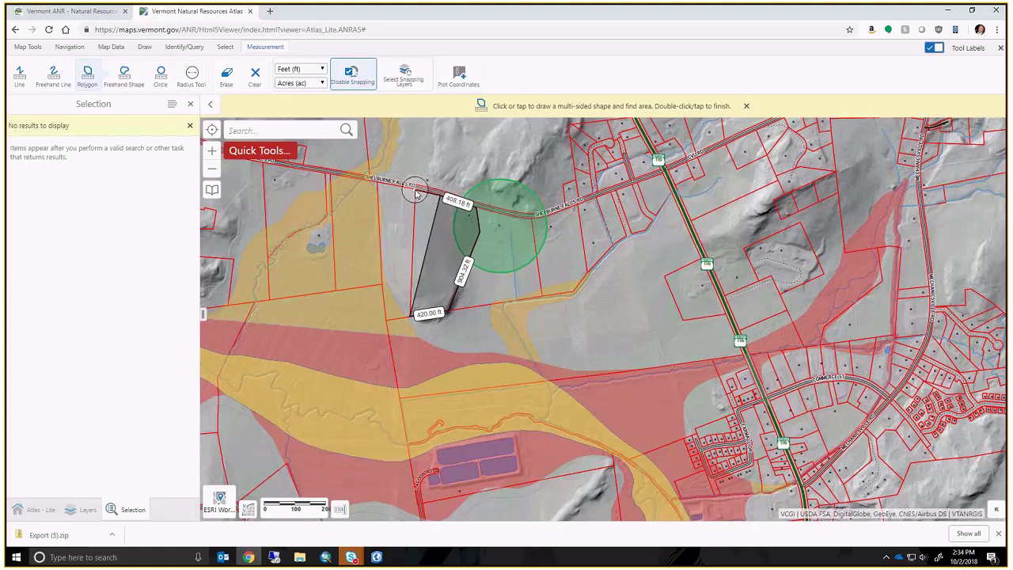
double_click(416, 193)
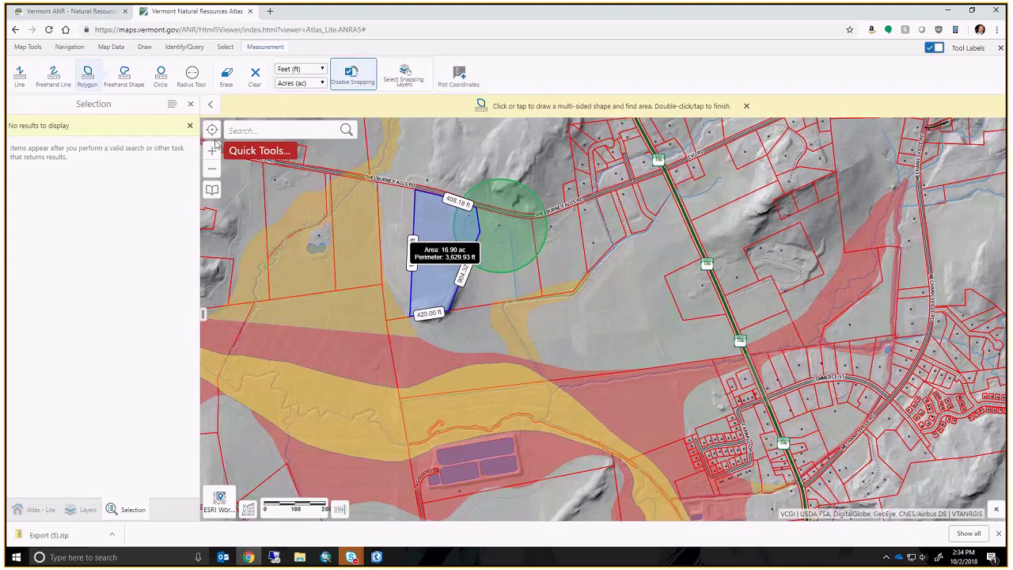
- Start plotting coordinates in Lat/Long and pick trial locations on the map to read their latitude and longitude
click(460, 76)
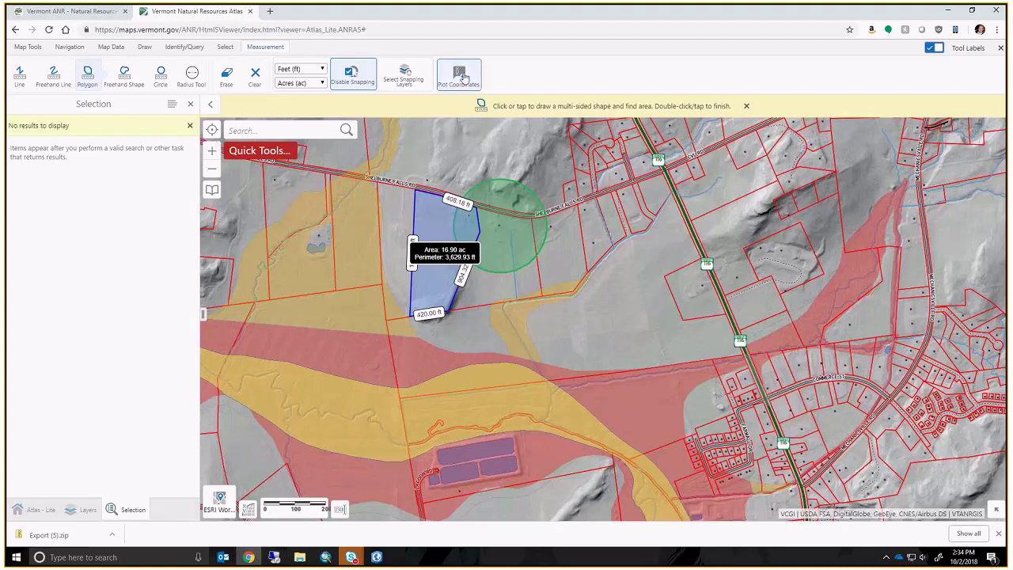
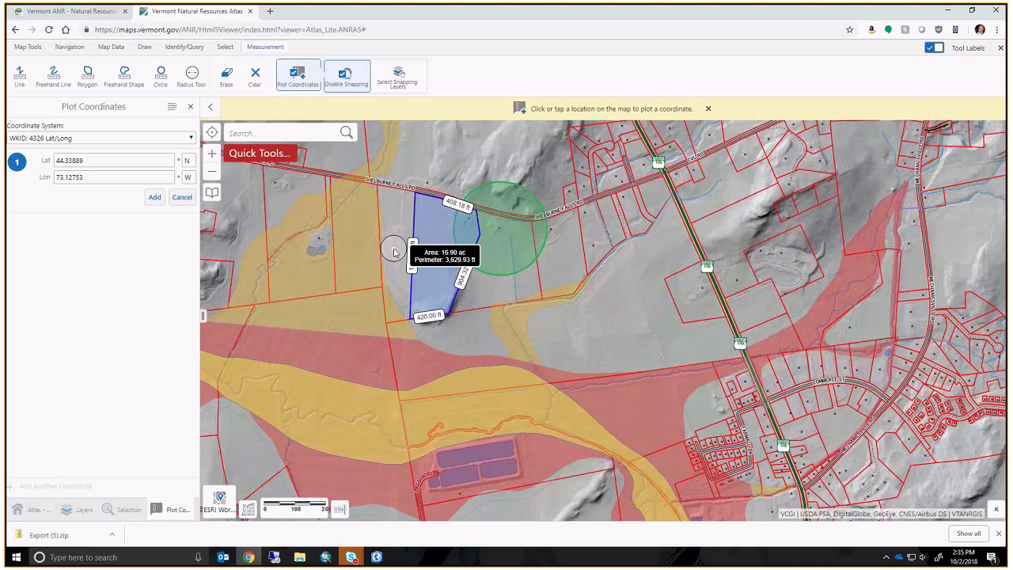
click(344, 369)
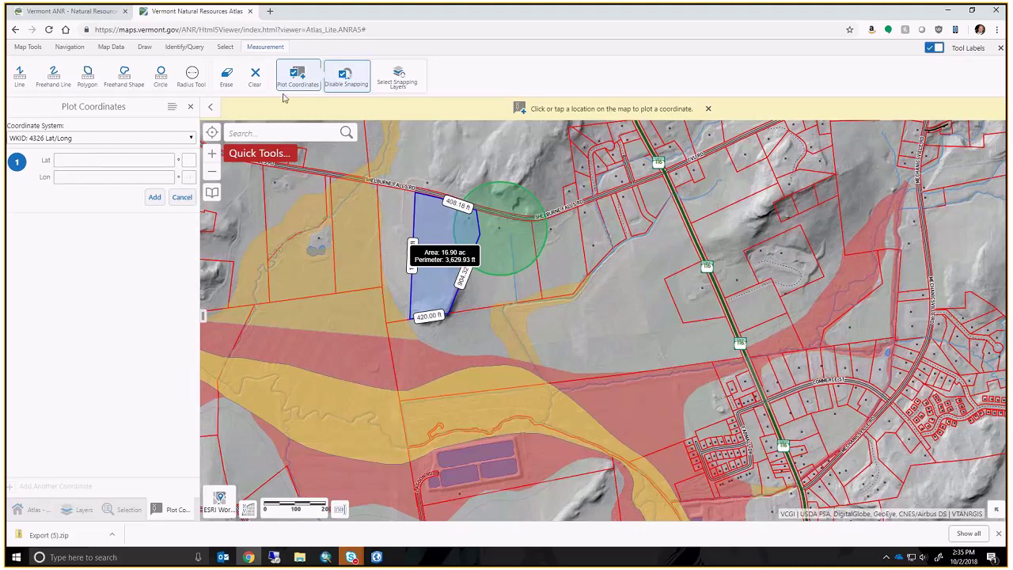
click(655, 321)
click(672, 330)
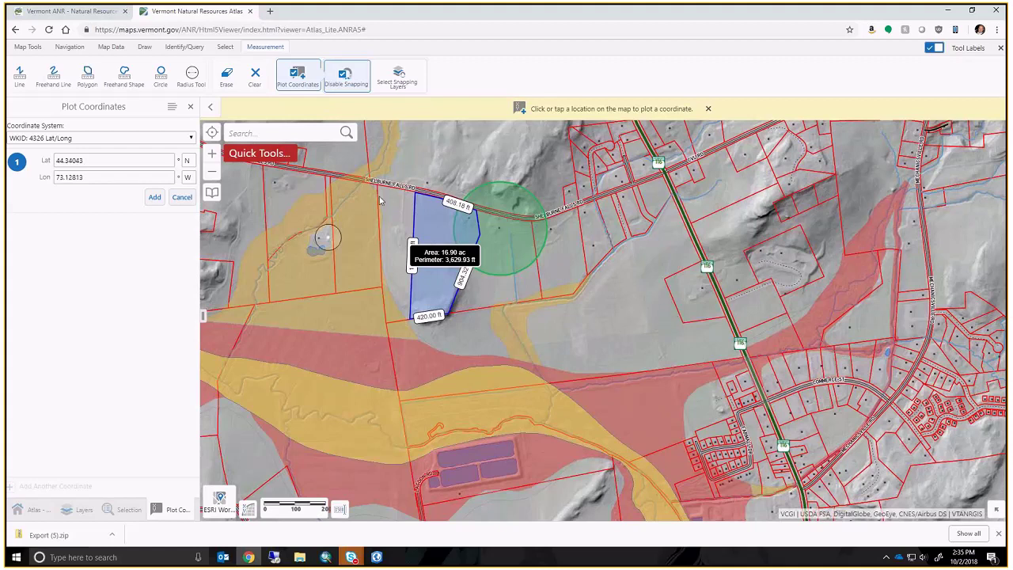
- Plot a coordinate at latitude 45.75 N and longitude 72.5 W
click(112, 175)
text(72.5)
key(Tab)
text(w)
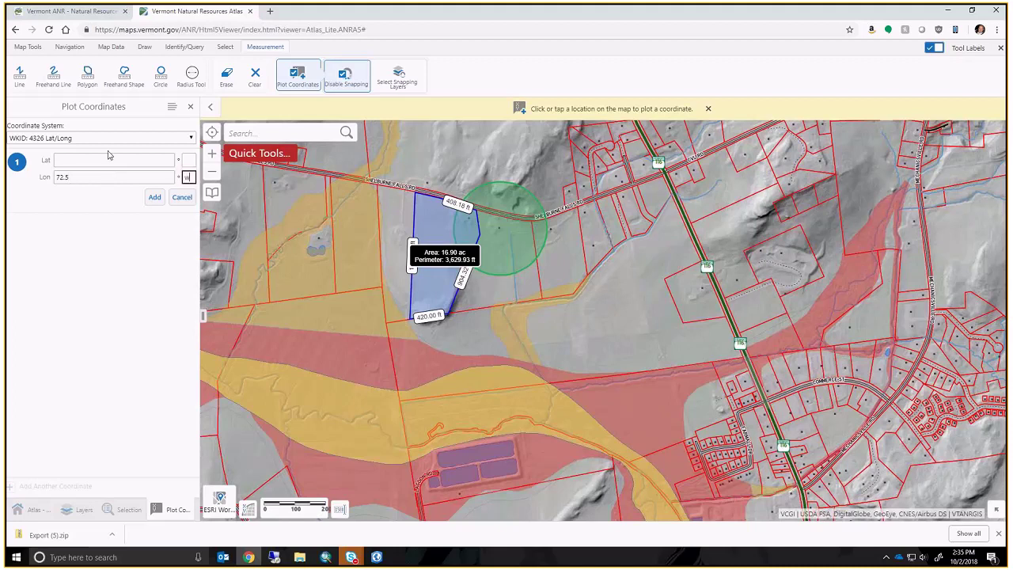
click(107, 157)
text(45.75)
click(188, 159)
text(N)
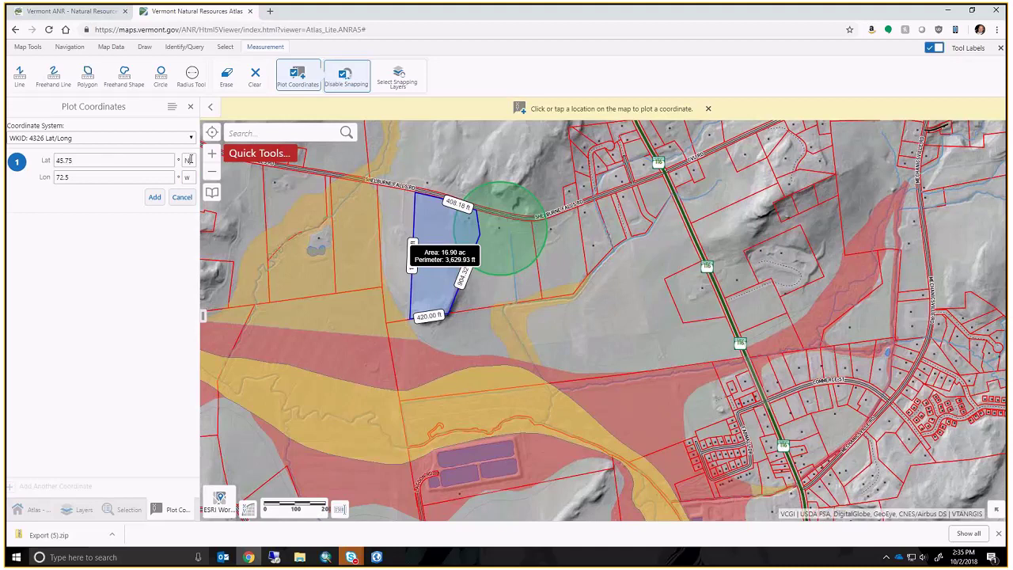
click(156, 198)
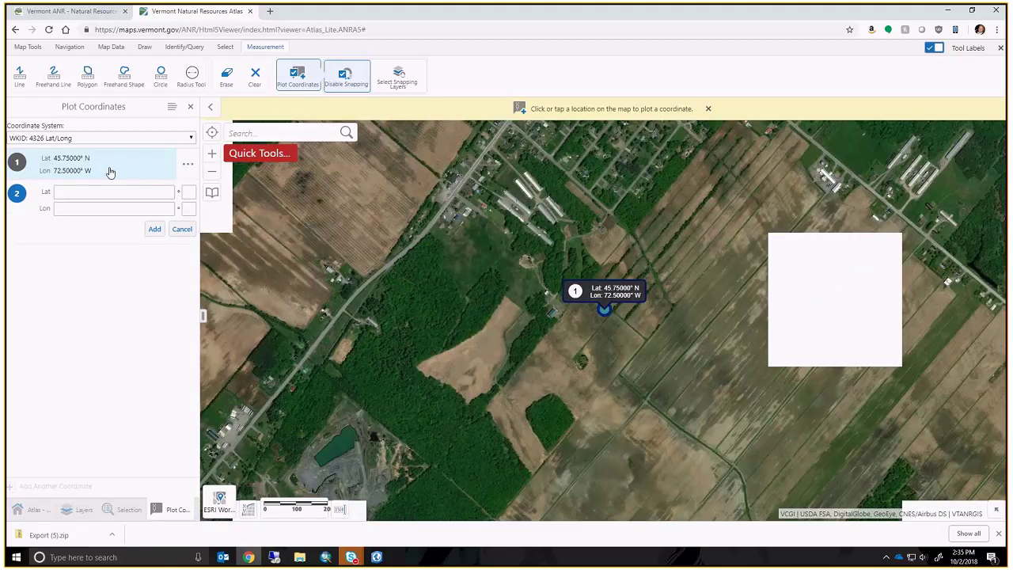
- Examine where the plotted coordinate lies within its wider surroundings
click(665, 346)
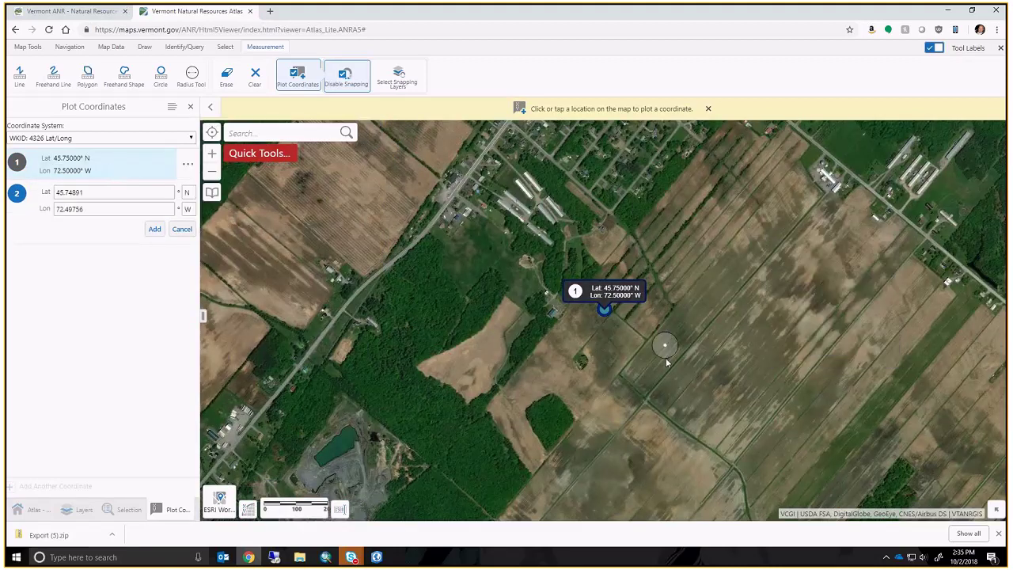
scroll(667, 355, down, 3)
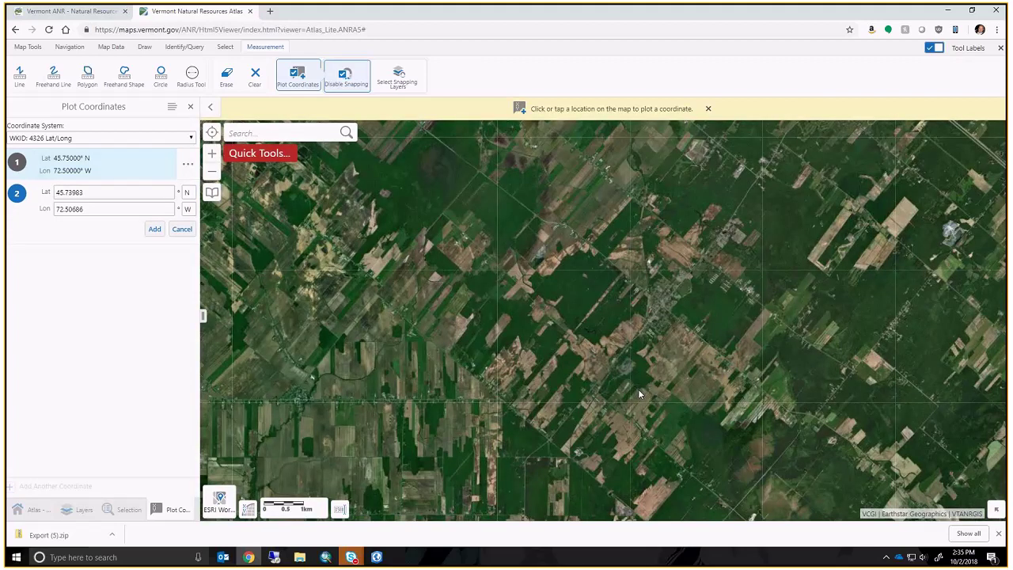
scroll(640, 393, down, 2)
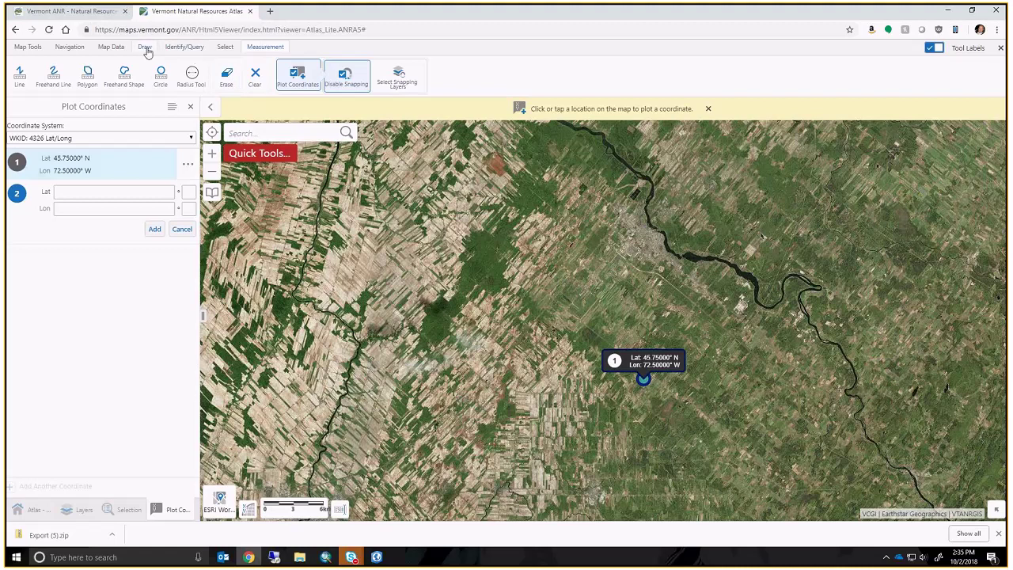
- Return to the previous map extent around the floodway and stop plotting coordinates
click(37, 47)
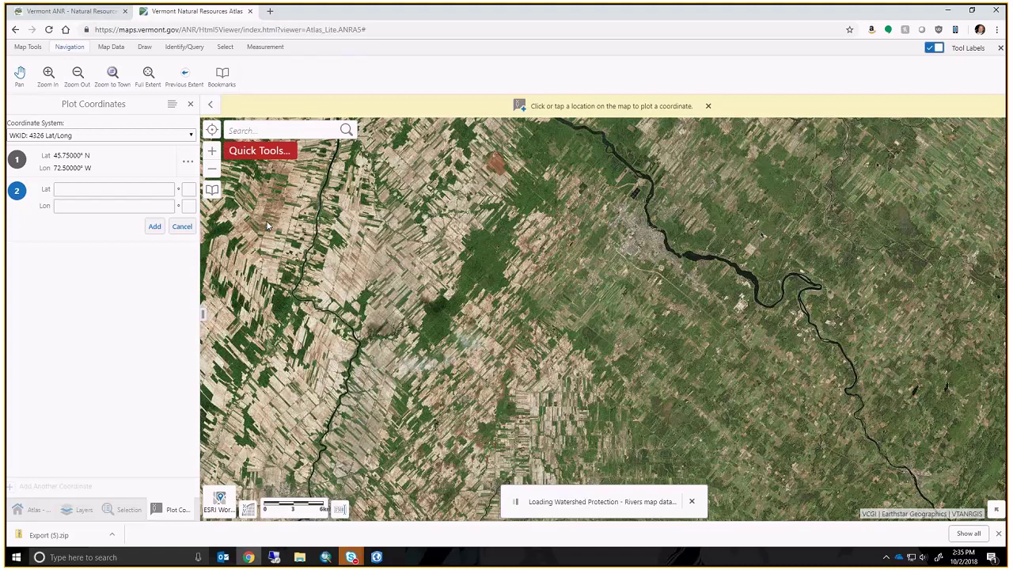
click(267, 226)
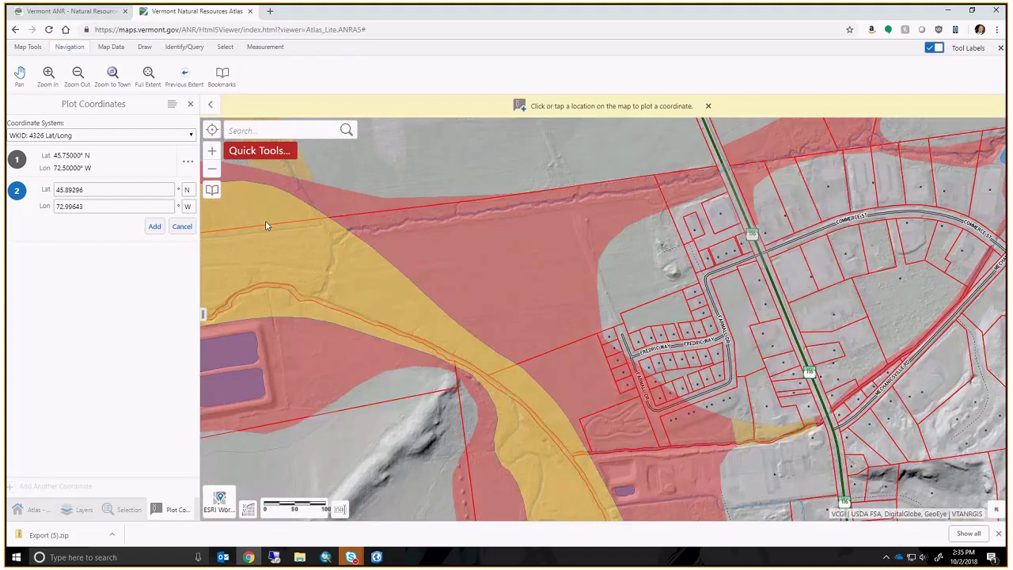
click(269, 47)
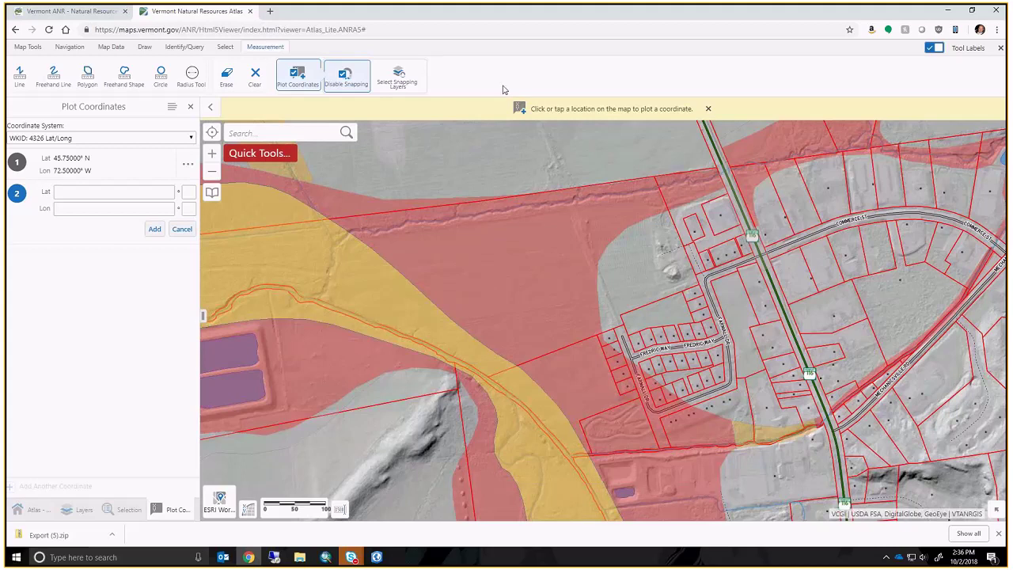
click(708, 108)
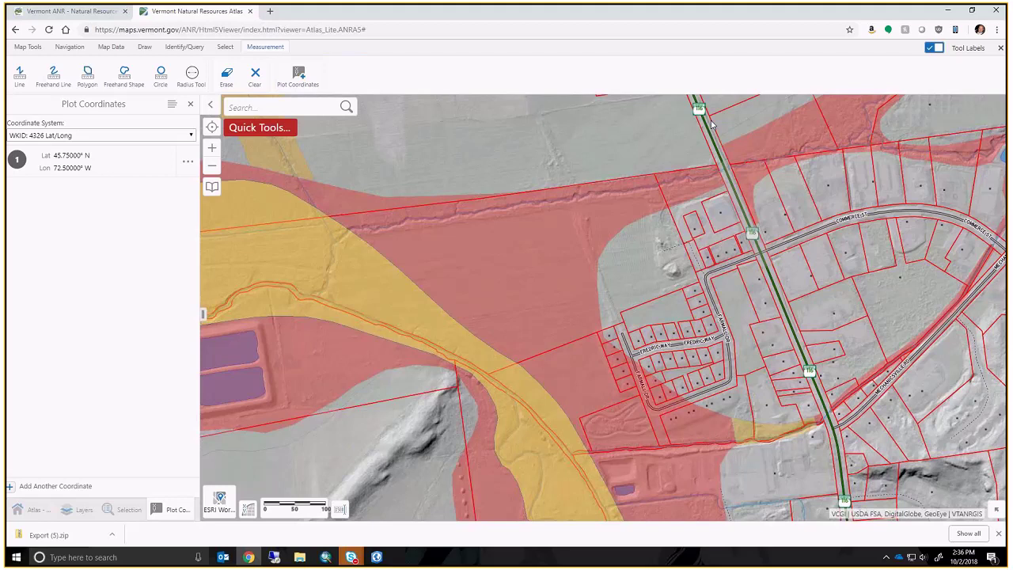
- Open the bookmarked ANRA5 atlas in a new browser tab and allow it to store files on the device
click(271, 12)
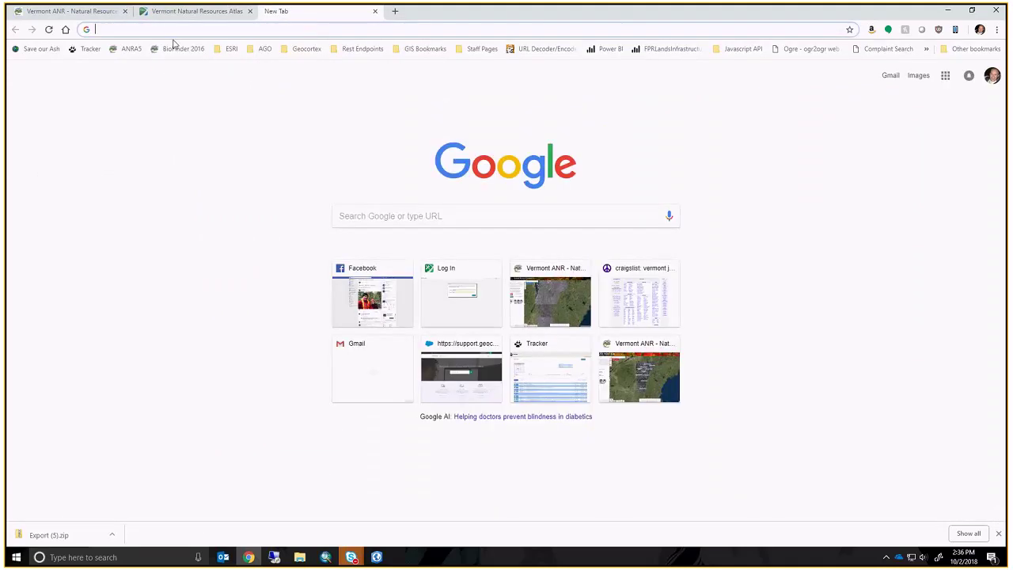
click(129, 48)
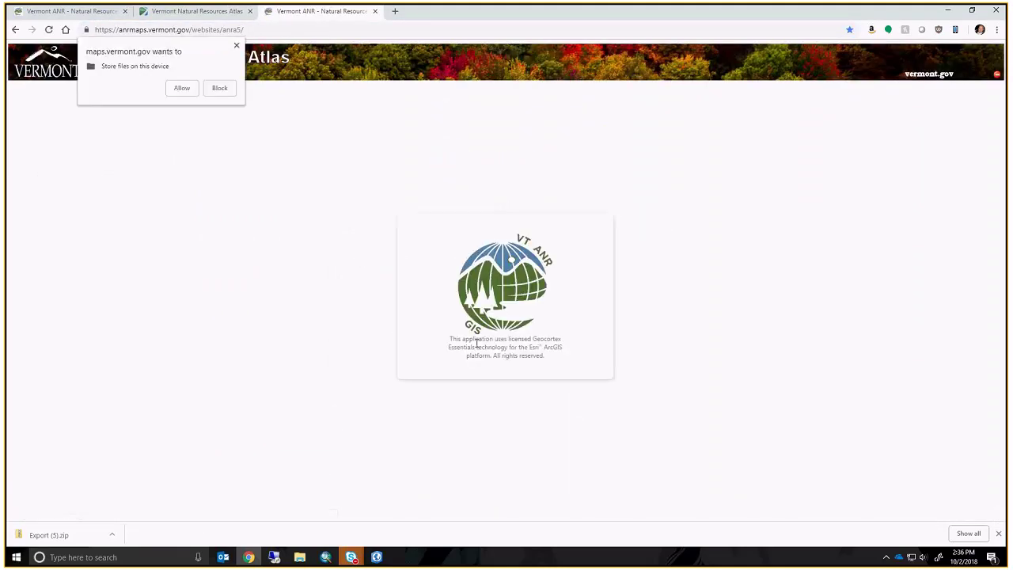
click(184, 87)
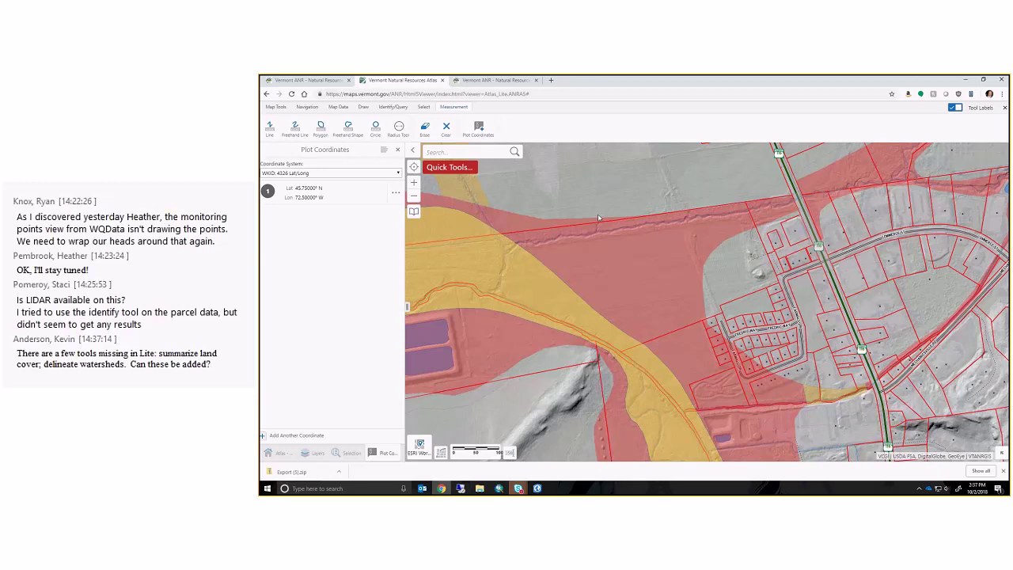
- Identify features at the open parcel between Farmall Dr and Route 116 with the Point tool and its buffer enabled
click(275, 107)
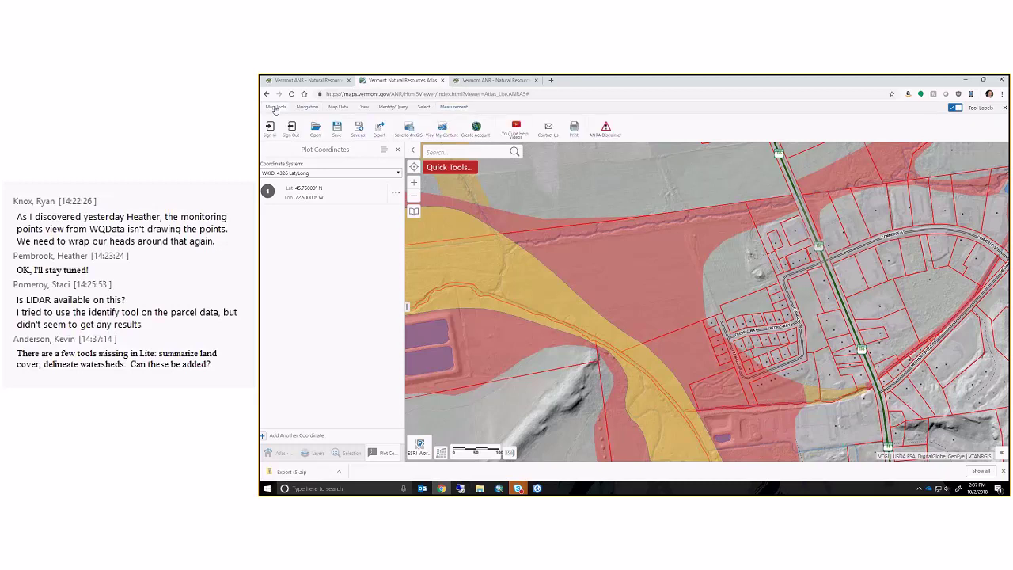
click(306, 106)
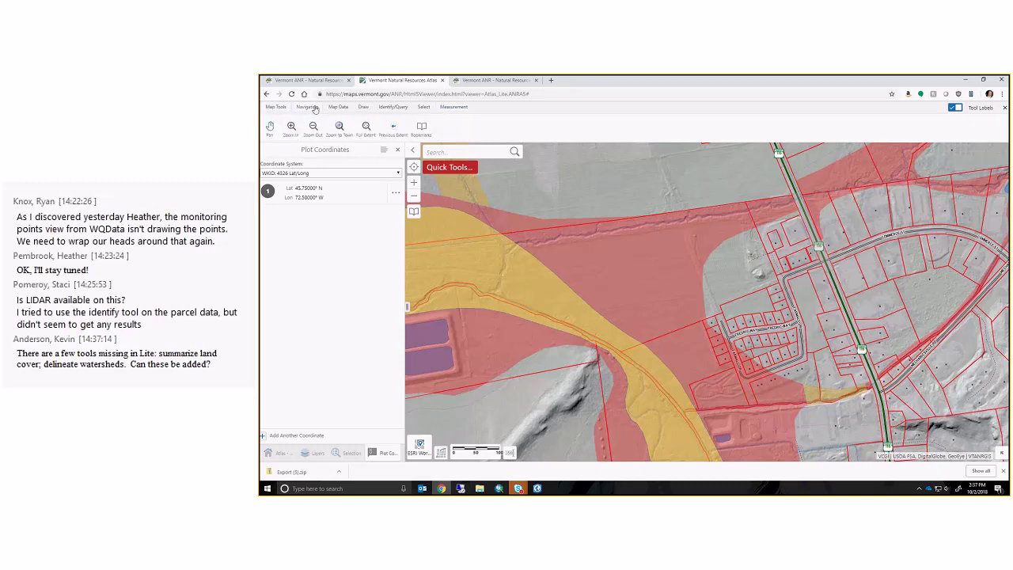
click(393, 107)
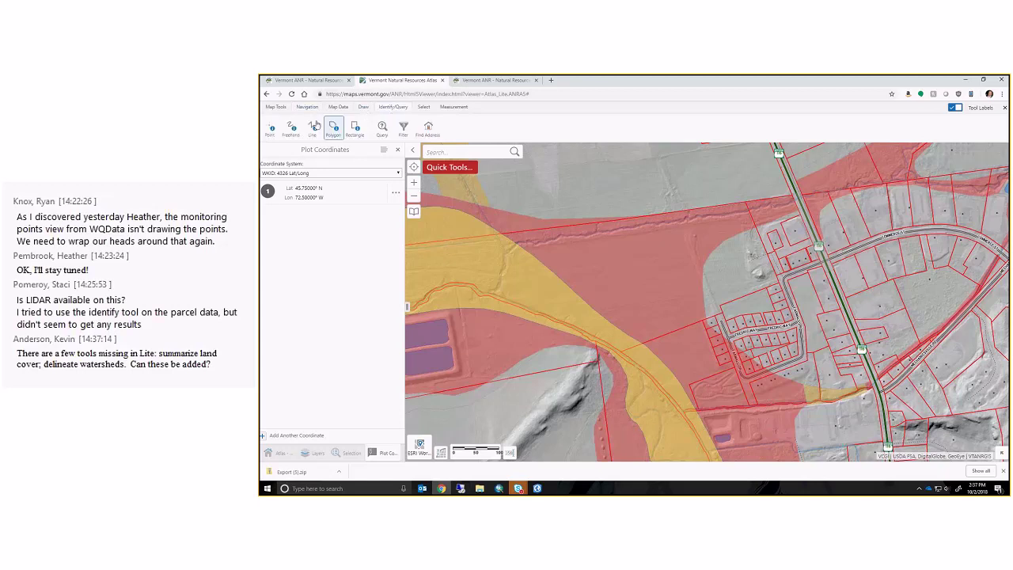
click(805, 295)
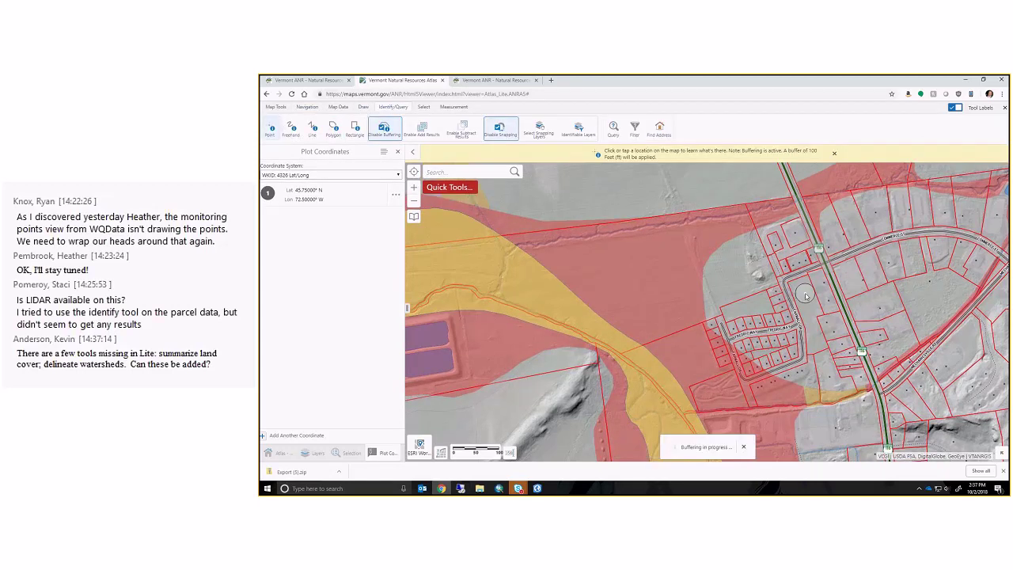
- Disable buffering and repeat the point identify at the Farmall Dr parcel, closing the identify results and the Plot Coordinates panel
click(388, 130)
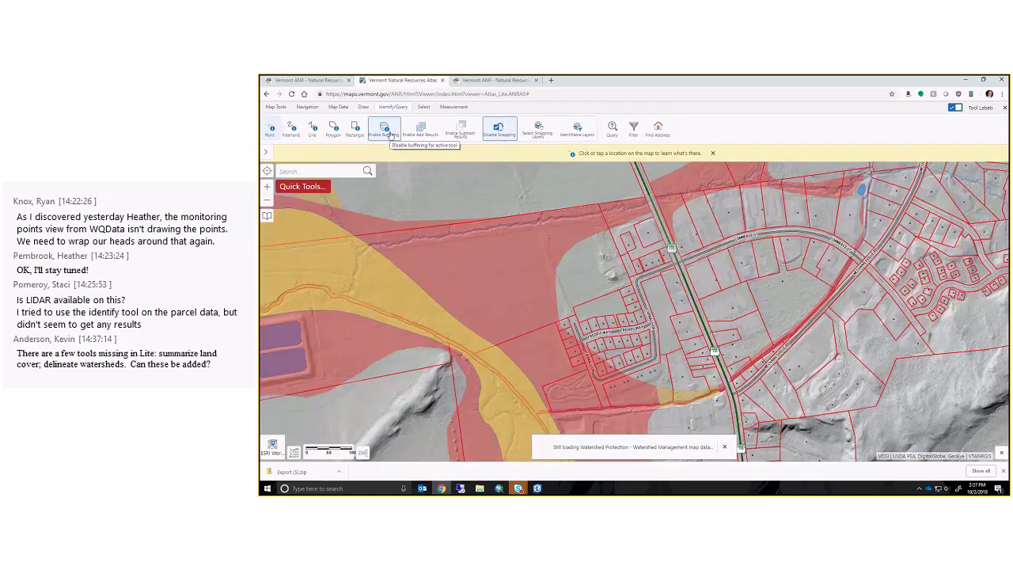
click(268, 129)
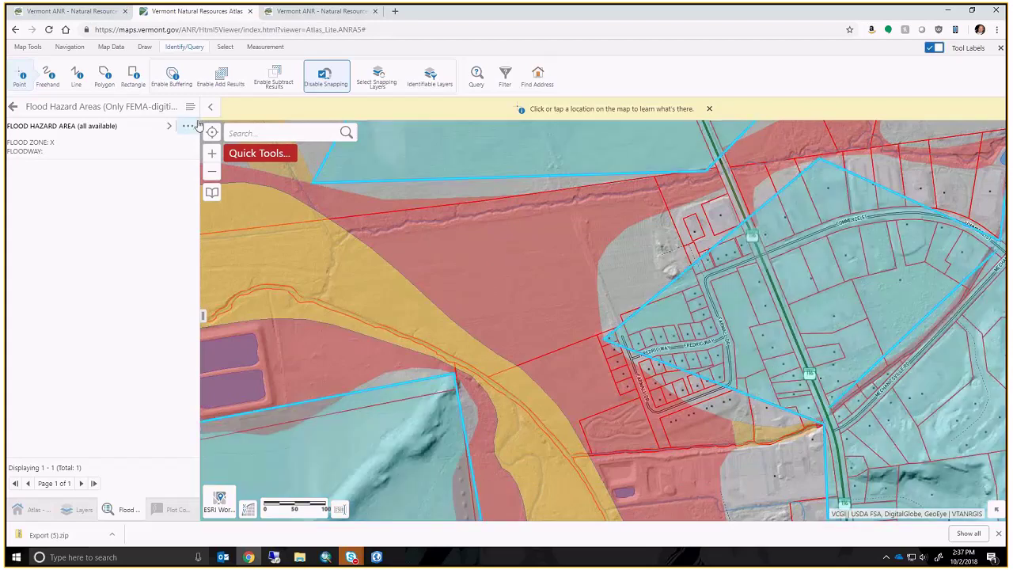
click(13, 107)
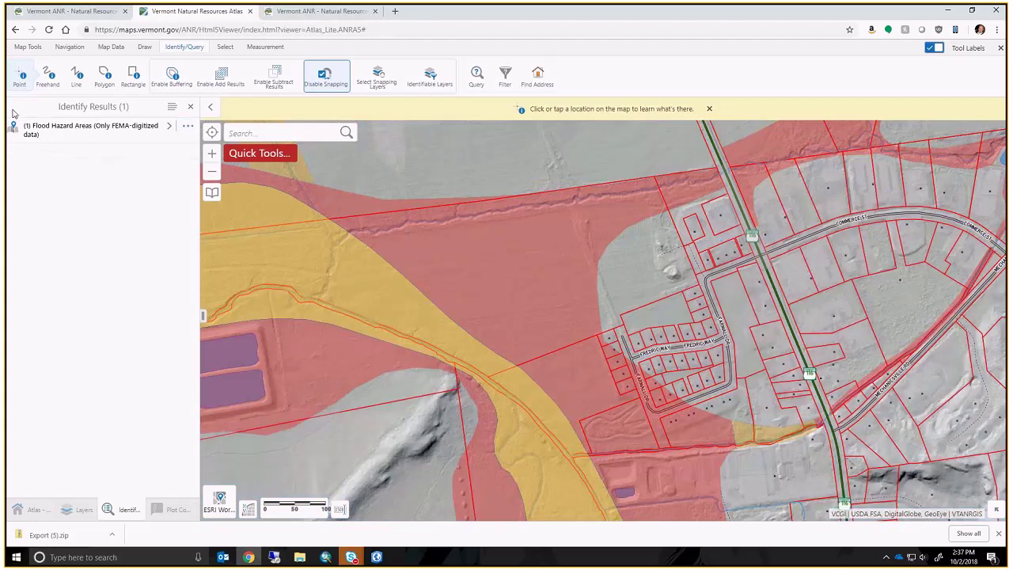
click(191, 108)
click(191, 107)
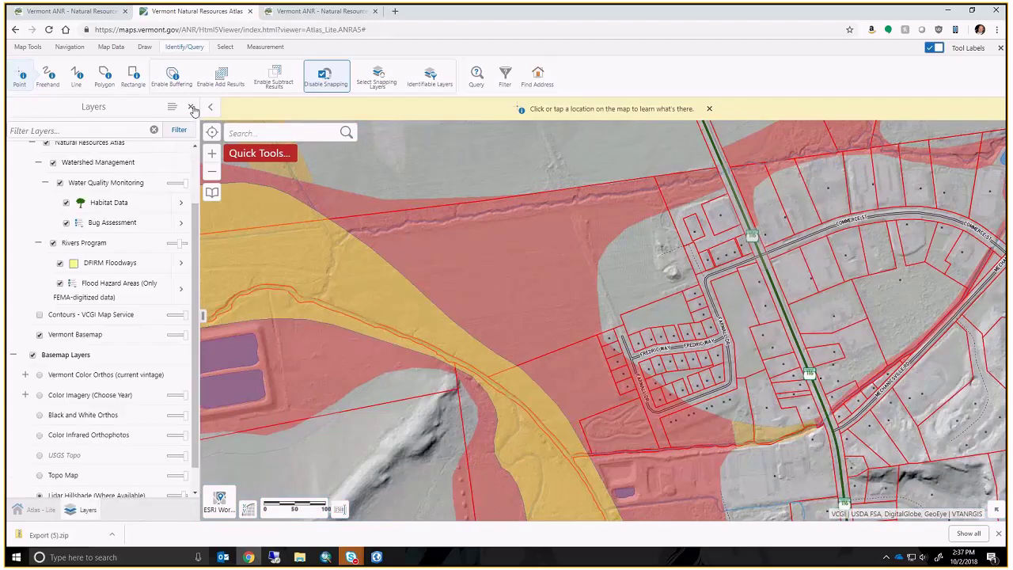
- Add the Parcels (Non-Standardized) and Parcels (Standardized) layers from ANR Basemap Data, and identify the parcel between Farmall Dr and Route 116
click(259, 154)
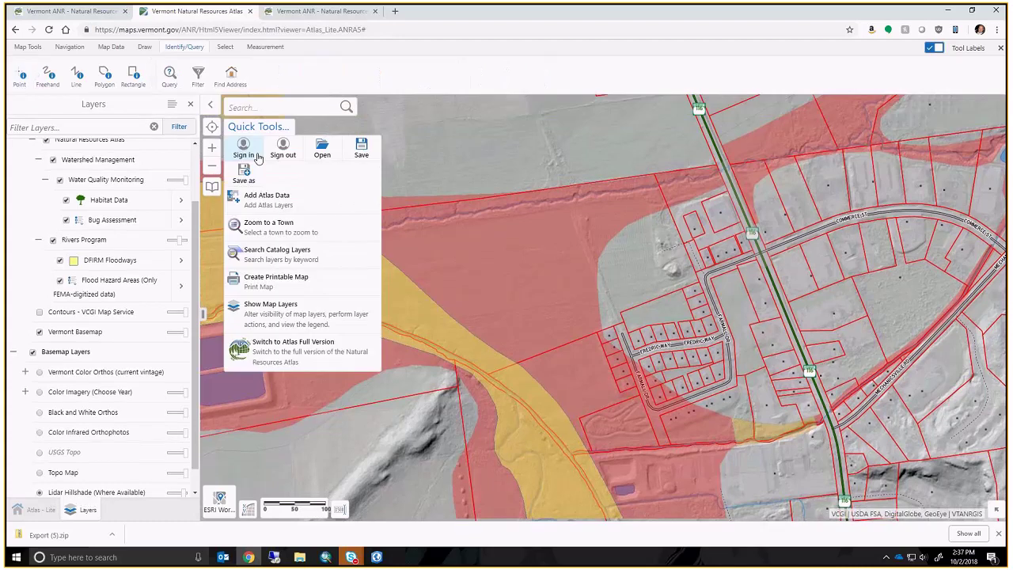
click(286, 203)
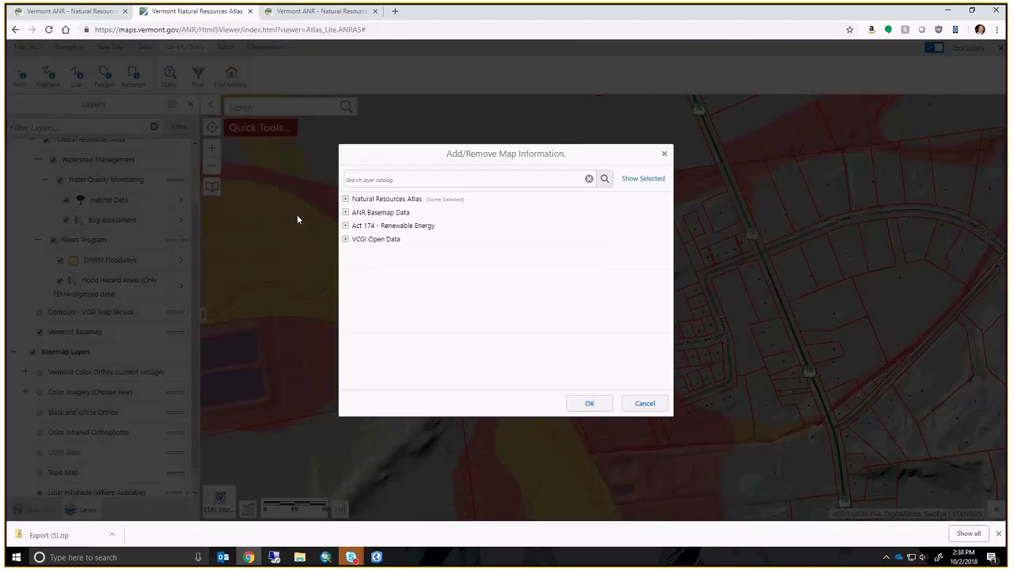
click(345, 198)
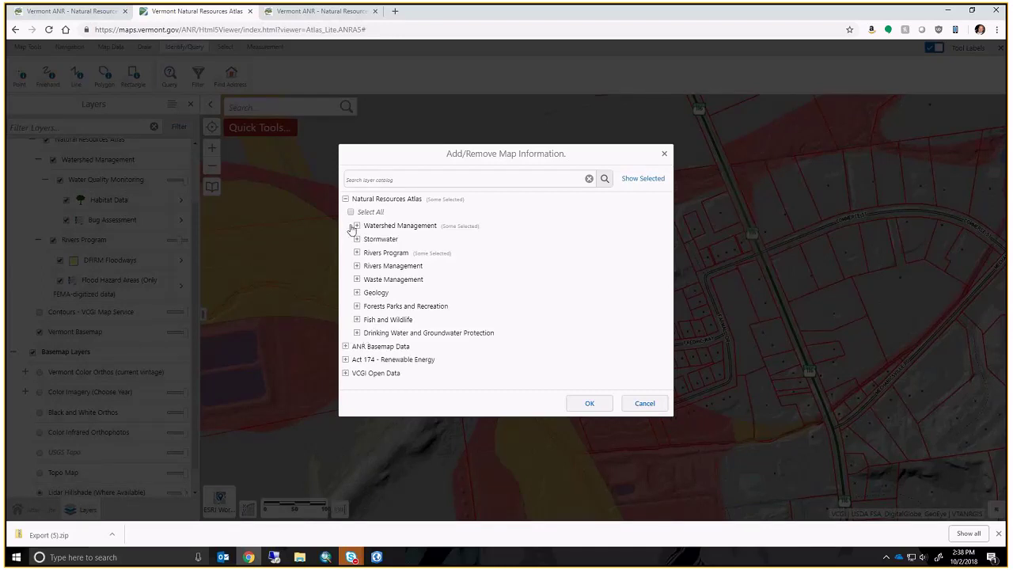
click(346, 198)
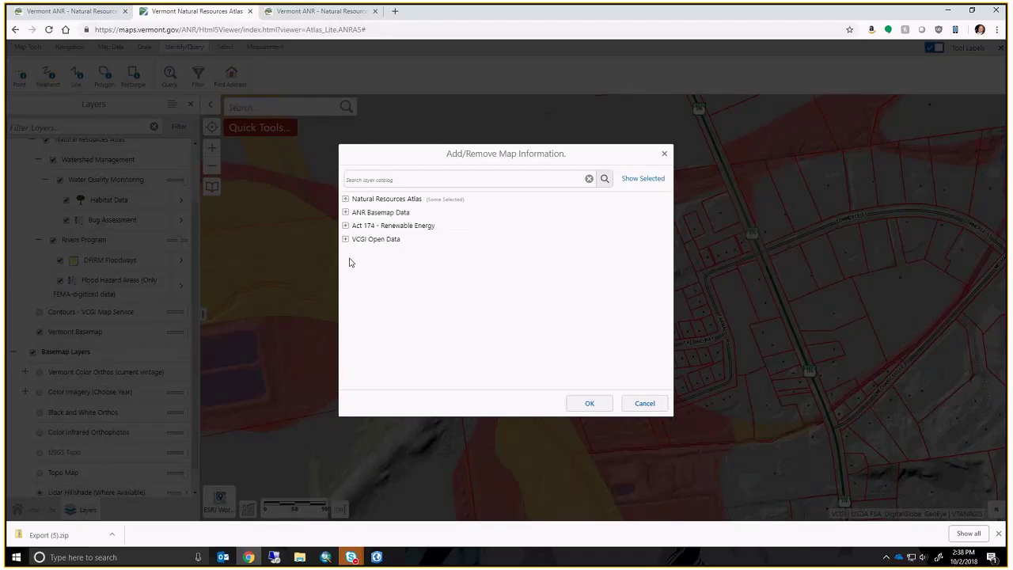
click(345, 213)
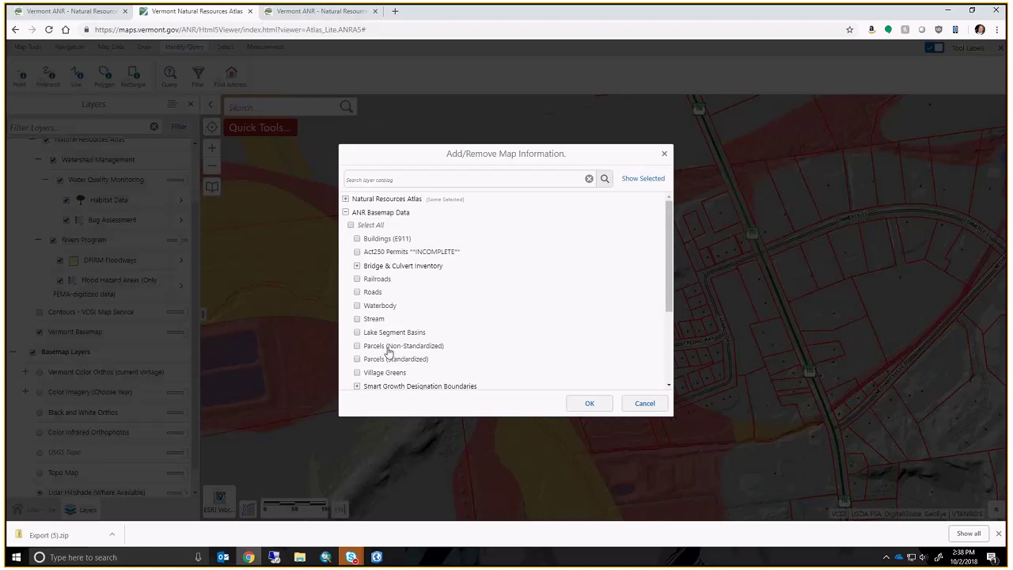
scroll(388, 350, down, 2)
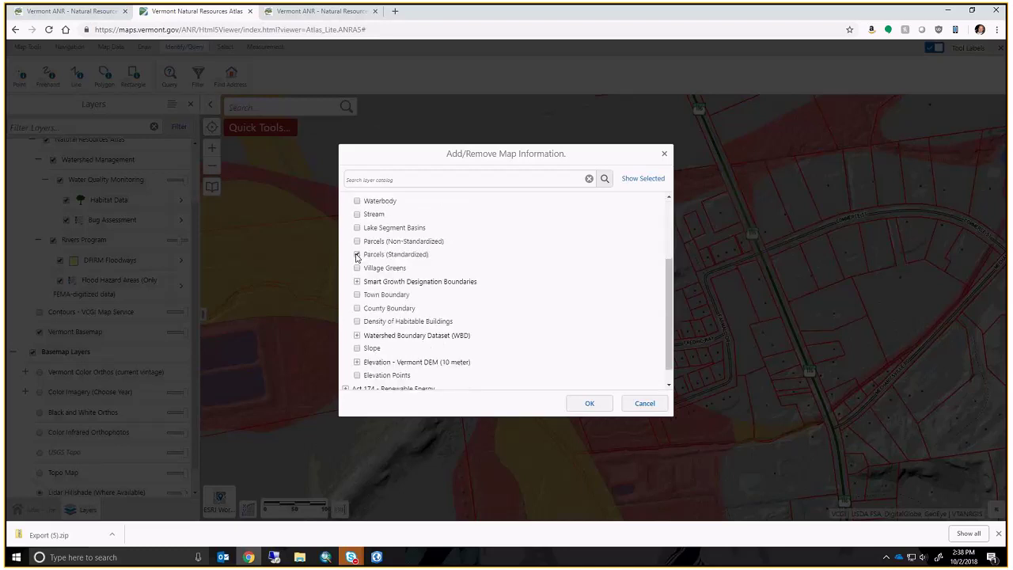
click(357, 241)
click(590, 403)
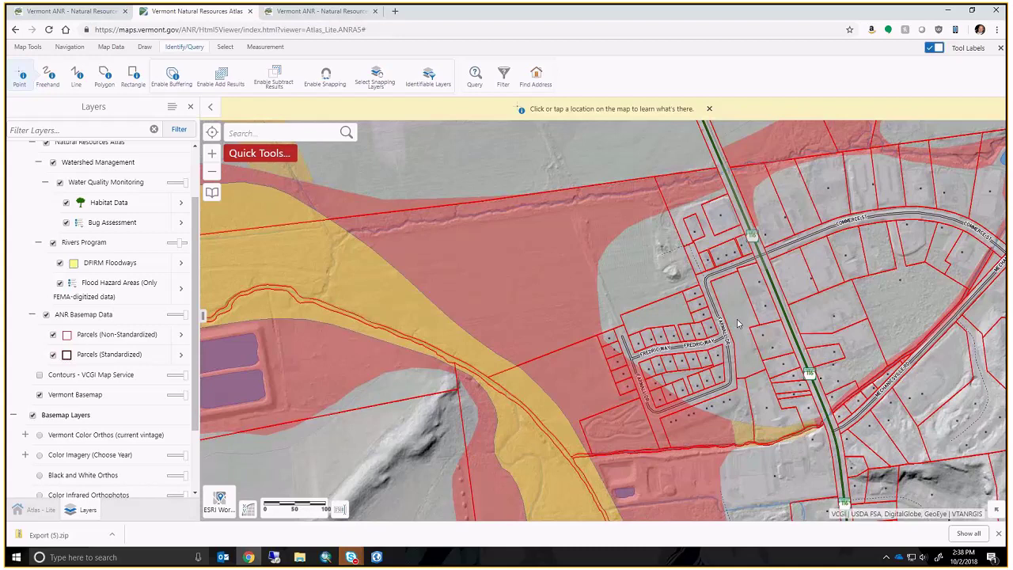
click(737, 321)
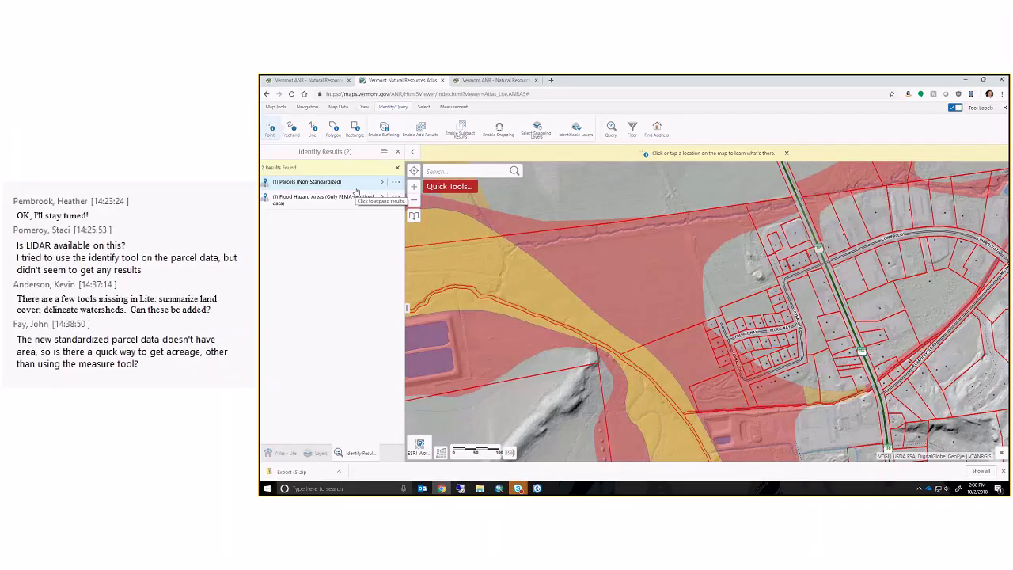
- Add all ANR Basemap Data layers to the map
click(432, 186)
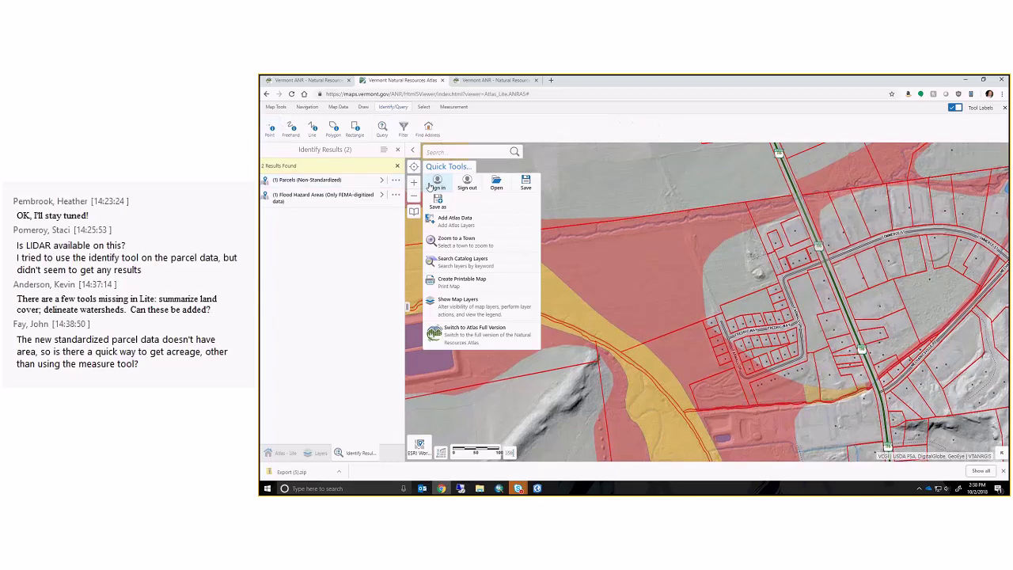
click(456, 220)
click(514, 231)
click(522, 240)
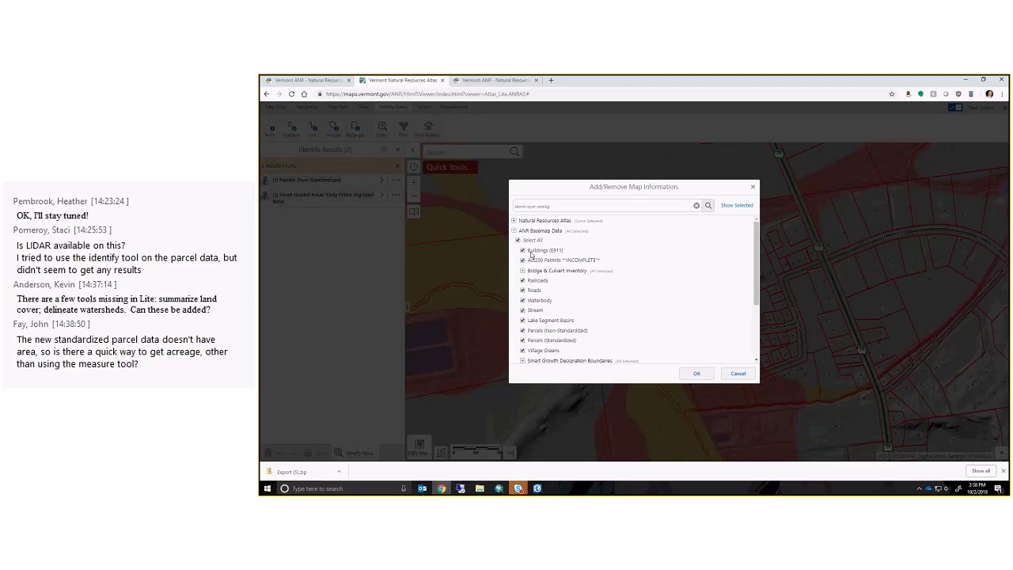
click(682, 374)
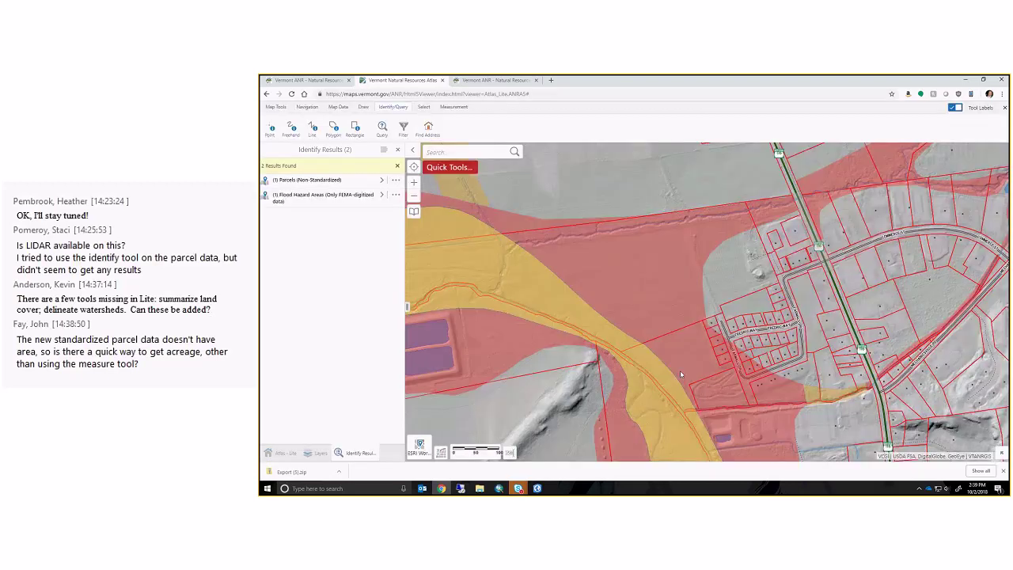
- Start creating a printable map to read the note about basemap data, and cancel it
click(449, 166)
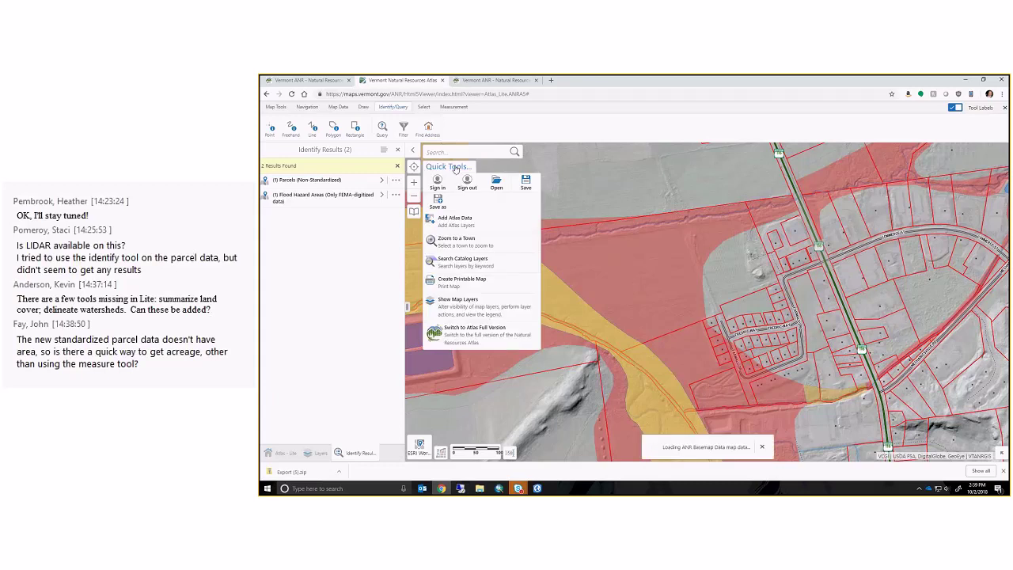
click(466, 287)
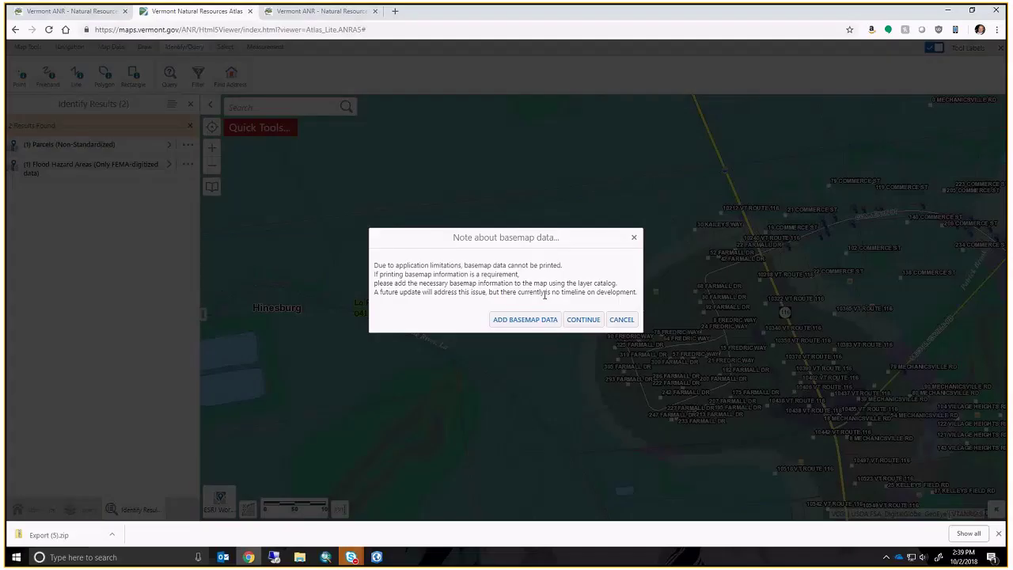
click(621, 319)
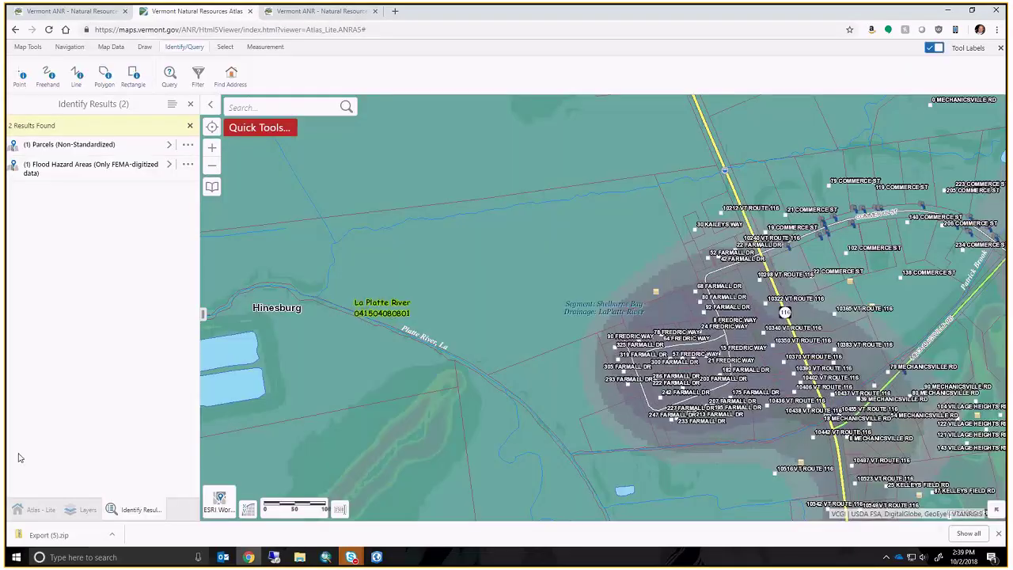
- Hide the Smart Growth Designation Boundaries, Watershed Boundary Dataset, Elevation - Vermont DEM (10 meter) and Elevation Points layers
click(81, 509)
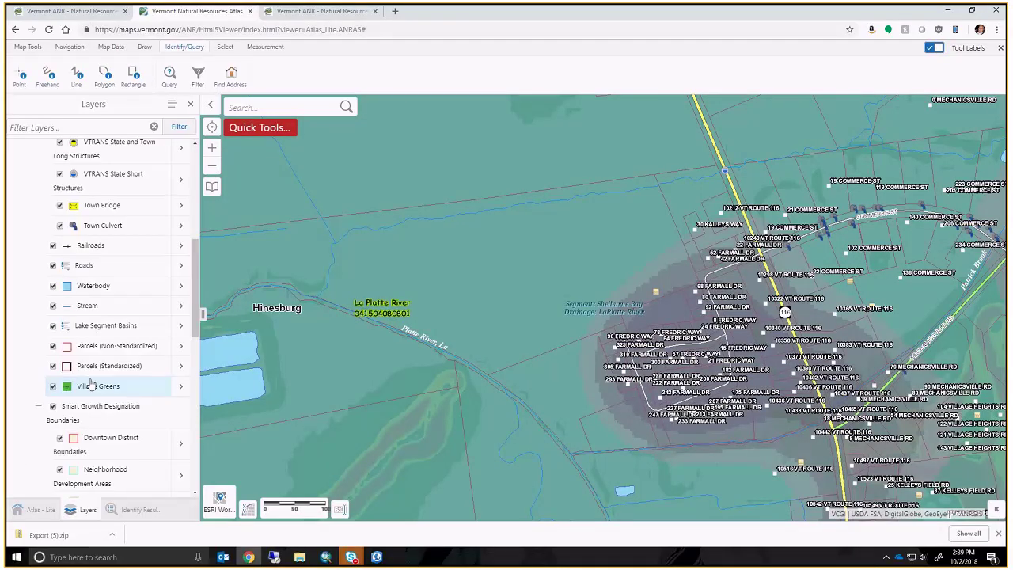
scroll(91, 384, down, 6)
scroll(89, 348, up, 2)
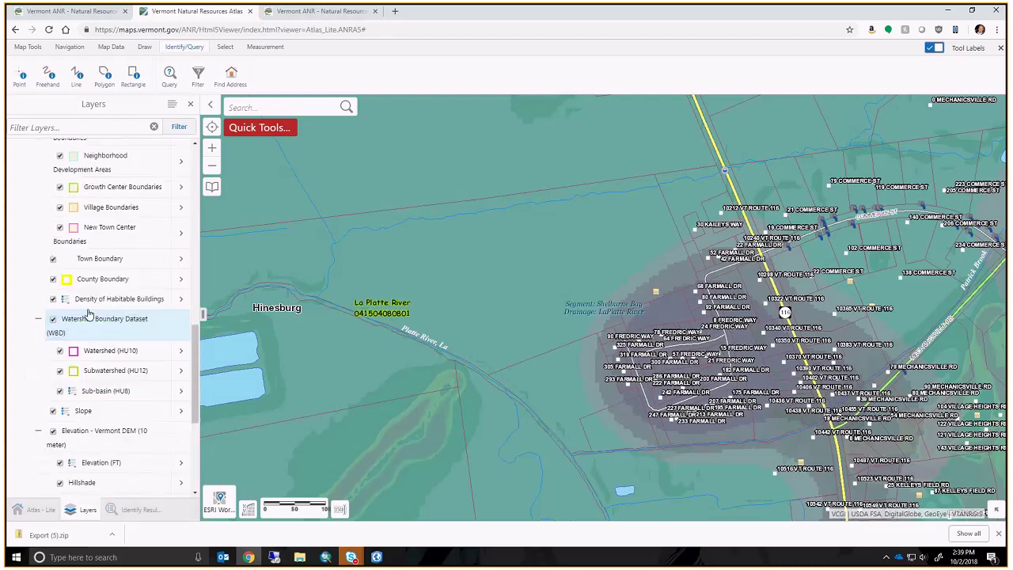
scroll(53, 319, up, 2)
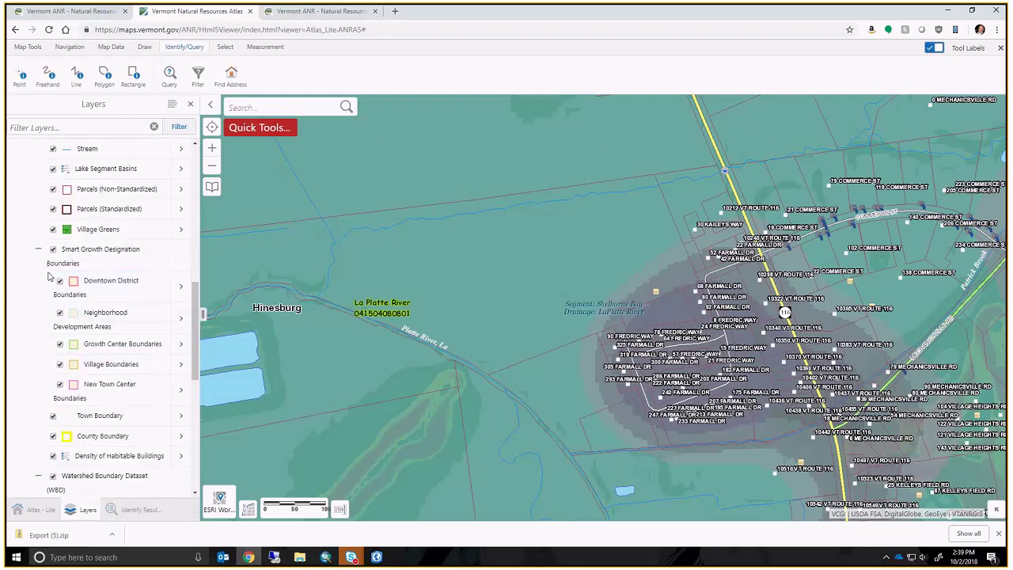
click(53, 250)
scroll(57, 282, down, 2)
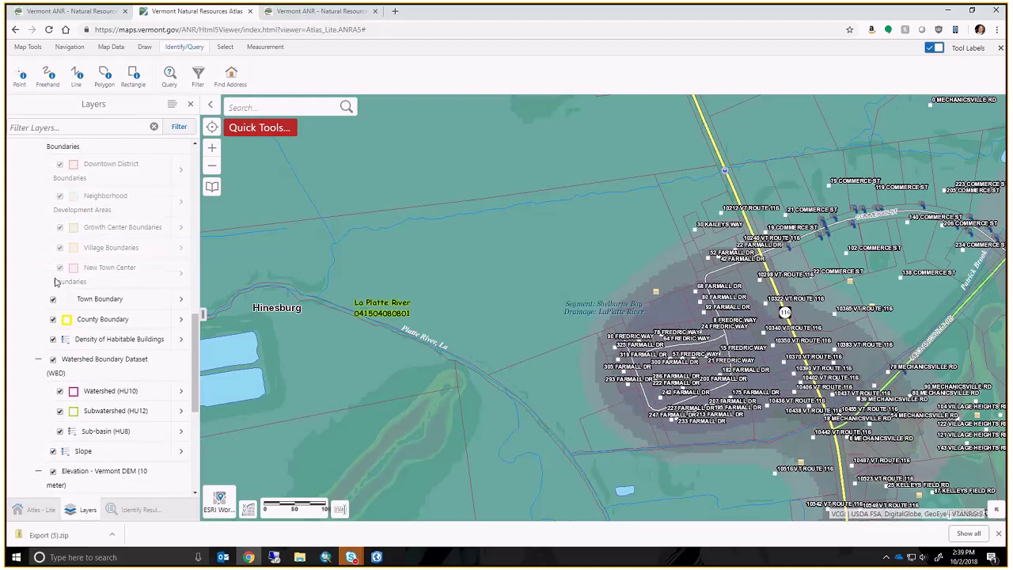
click(53, 359)
scroll(53, 359, down, 2)
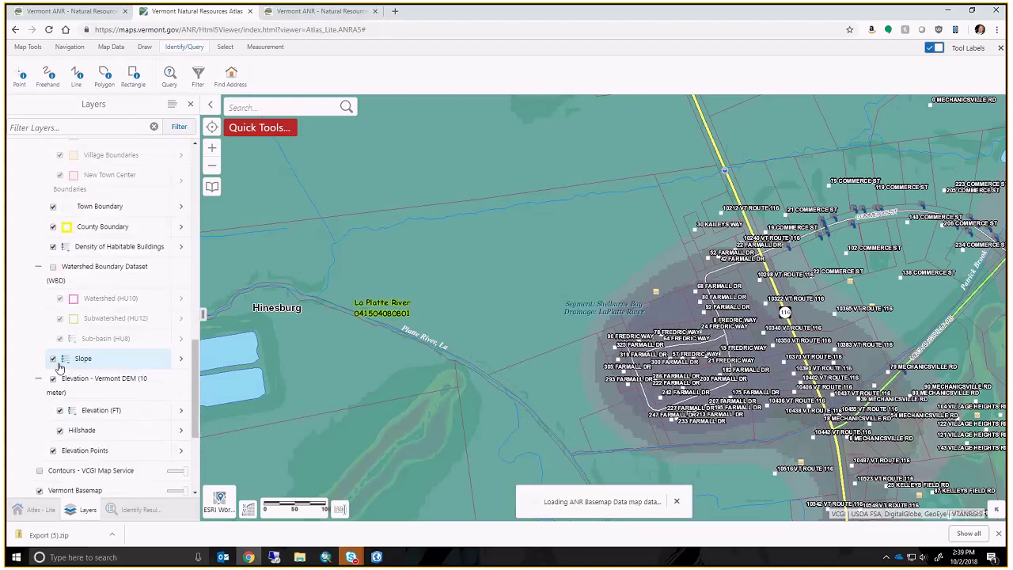
click(53, 378)
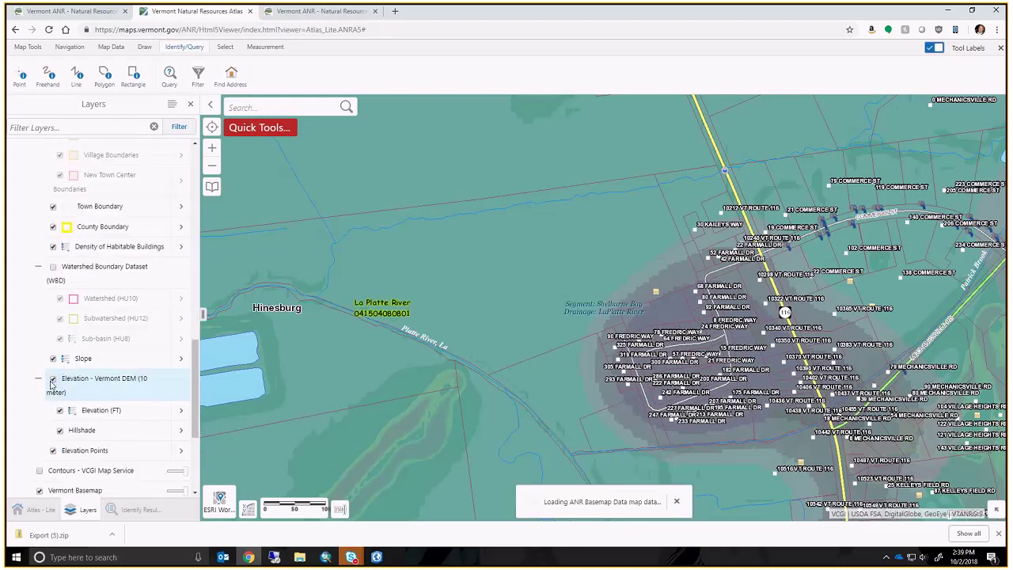
click(53, 451)
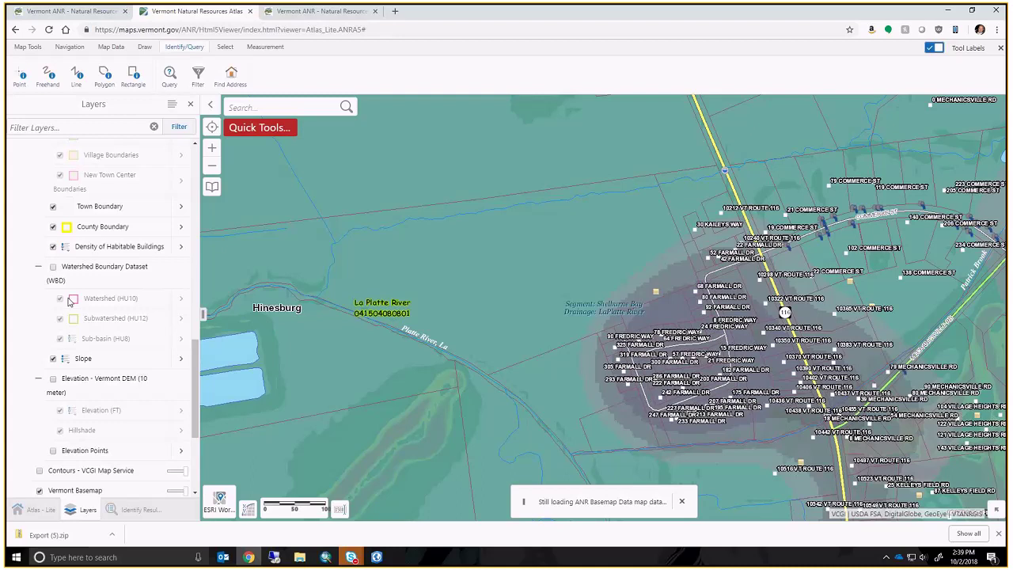
- Save the map as a new project named with the presenter's first name and "Demo", described as "Laplatte River", and select the project ID in its link
click(255, 128)
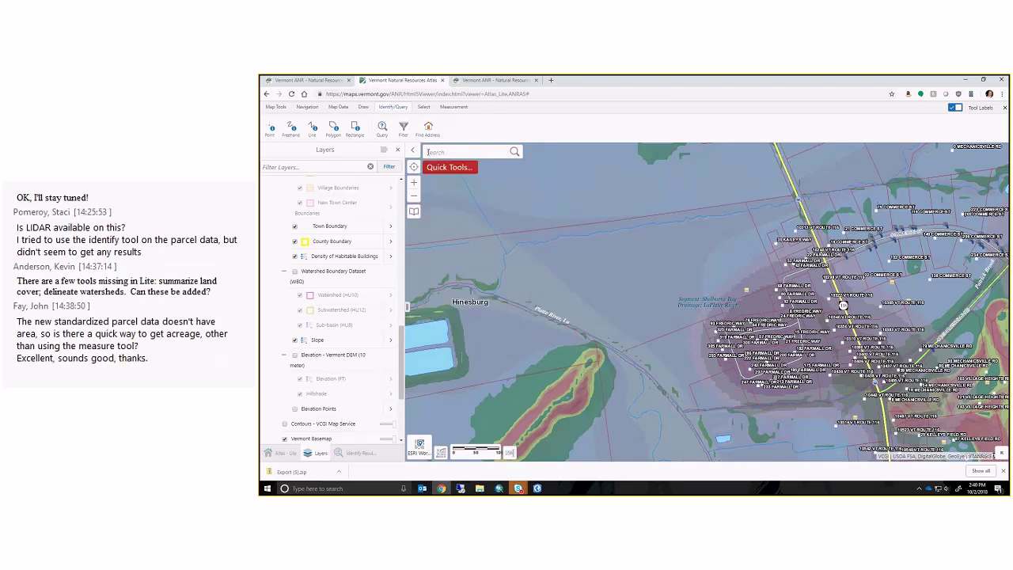
click(443, 168)
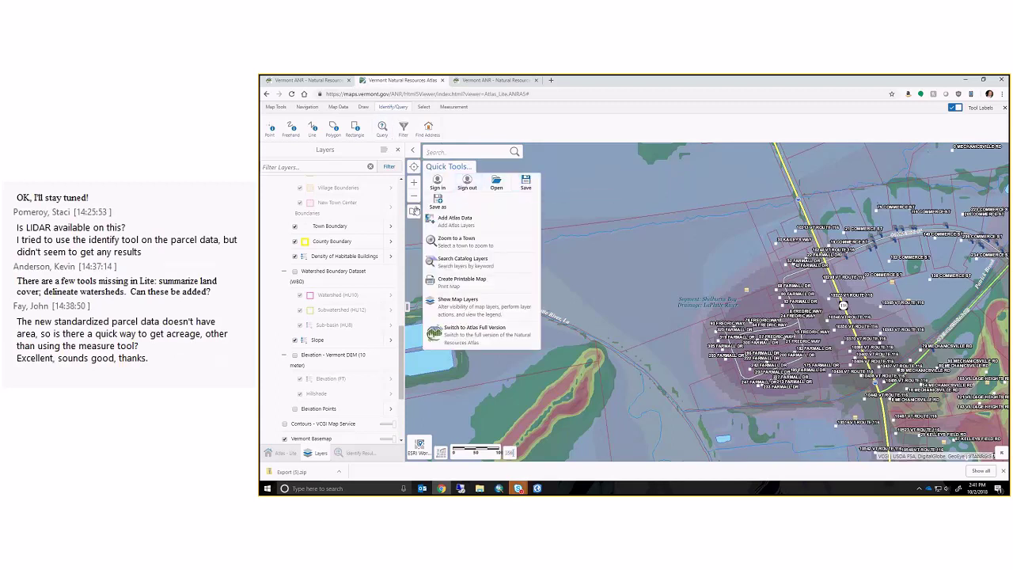
click(438, 204)
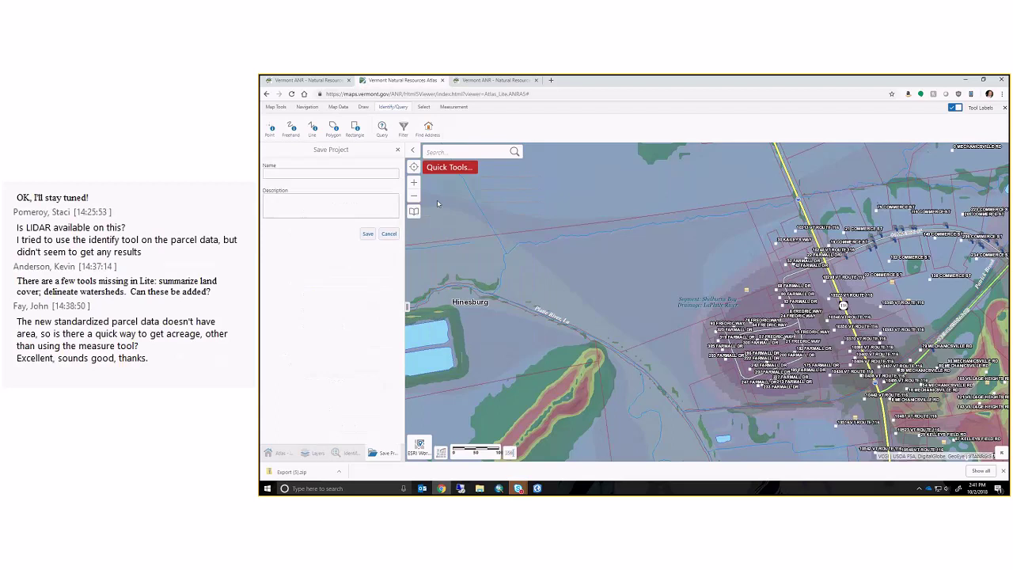
text(Erik's Demo)
key(Tab)
text(Laplatte )
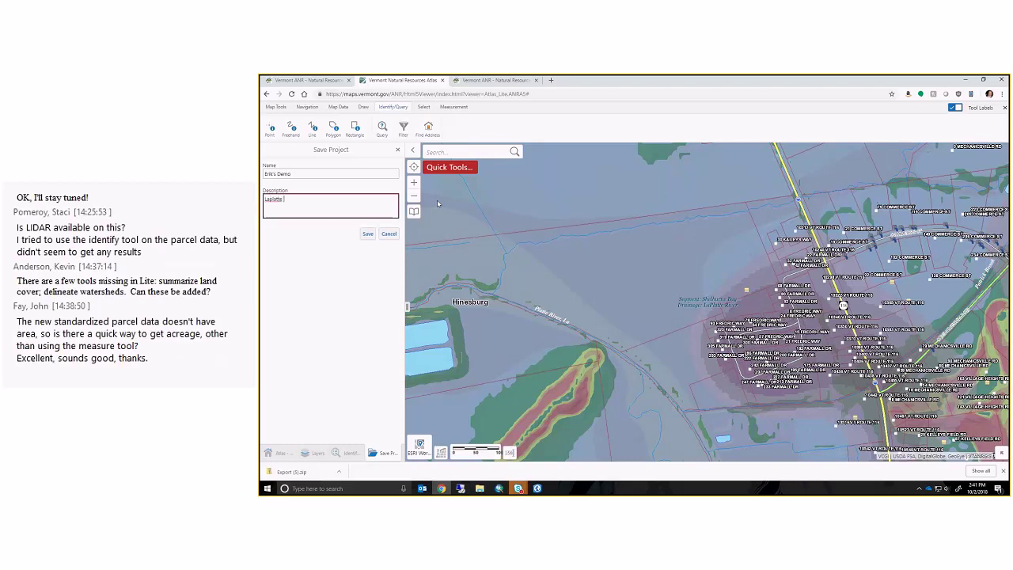
text(River)
click(368, 233)
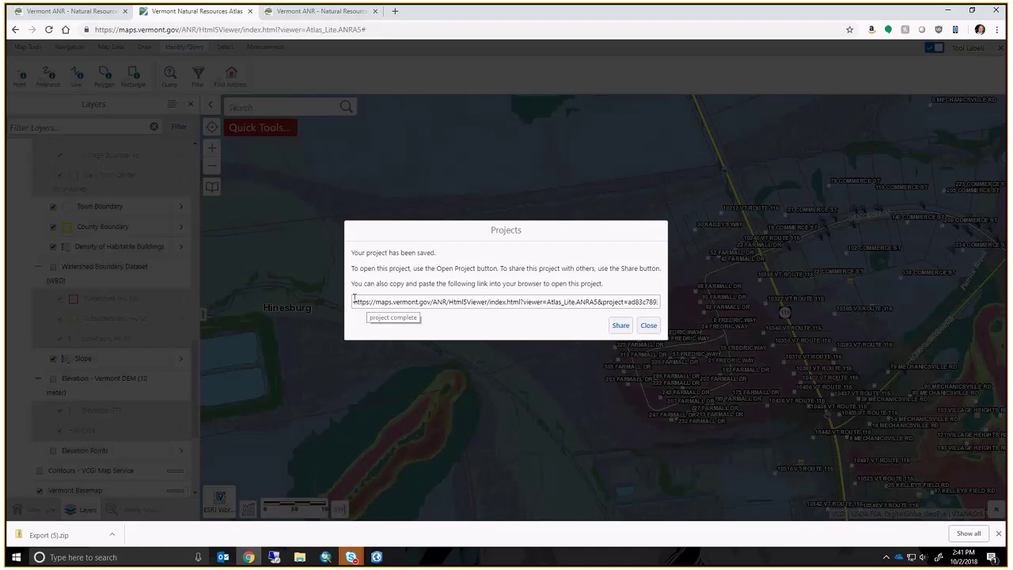
double_click(654, 302)
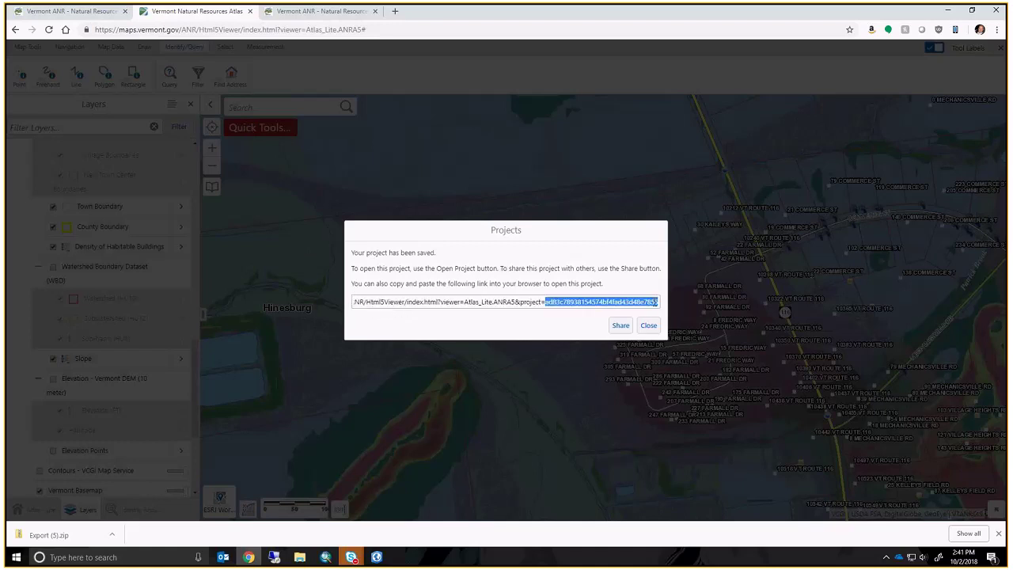
- Start sharing the saved project and give both Everyone and Signed-in Users the View privilege
click(628, 330)
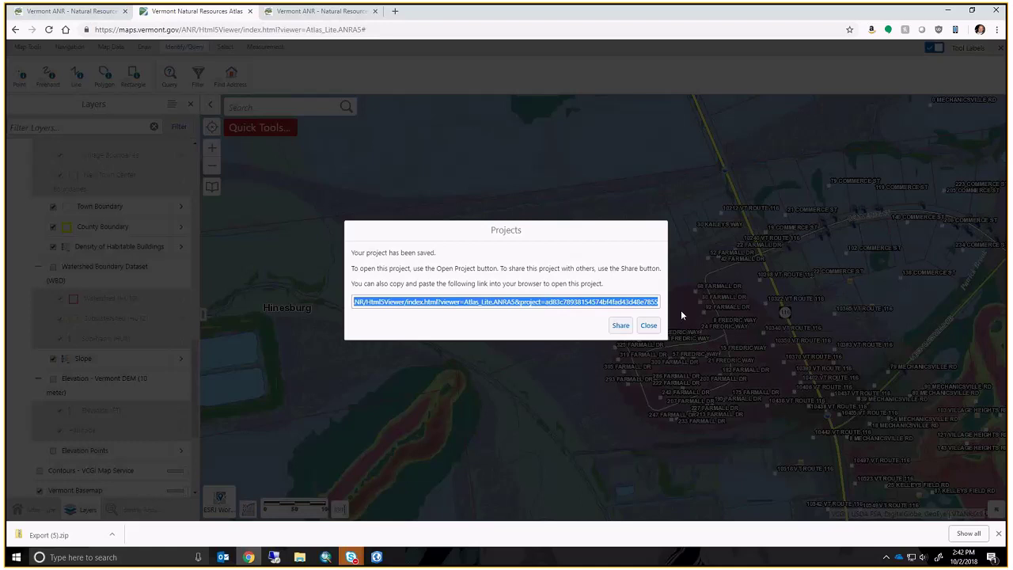
click(621, 326)
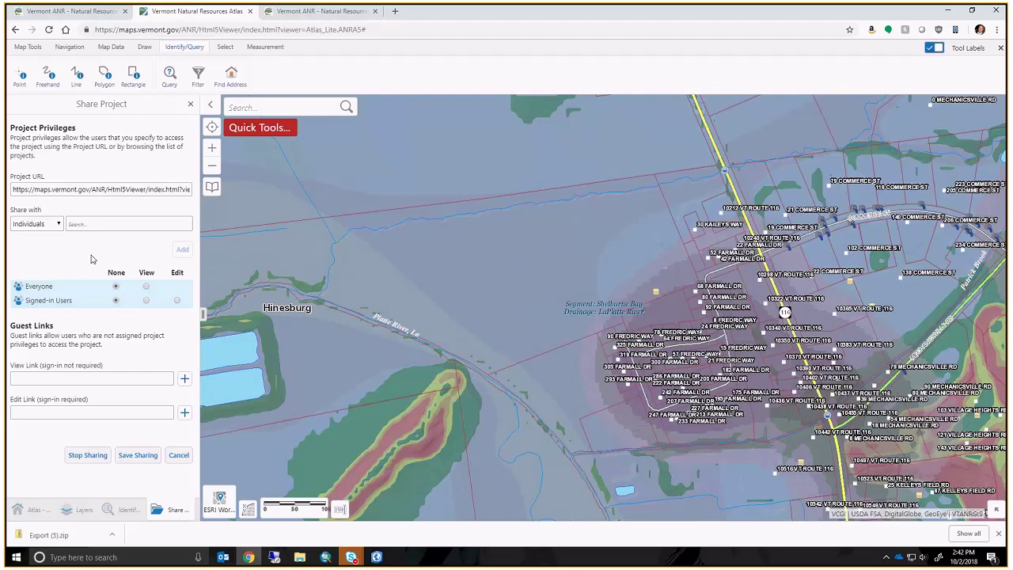
click(145, 287)
click(176, 301)
click(146, 301)
- Generate a guest view link that requires no sign-in, select its full address, and save the project's public sharing settings
click(185, 380)
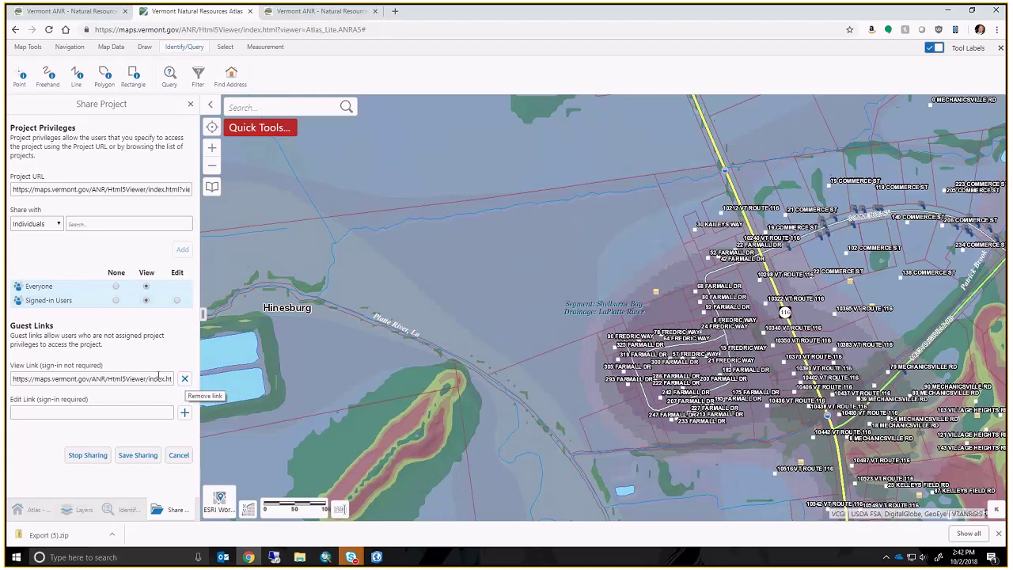
drag(14, 380, 209, 379)
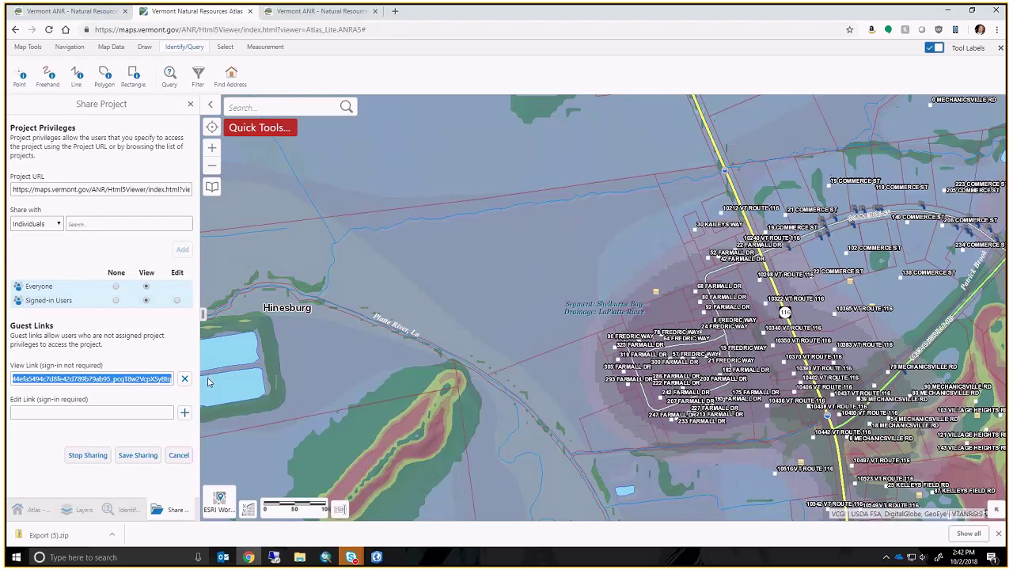
click(136, 459)
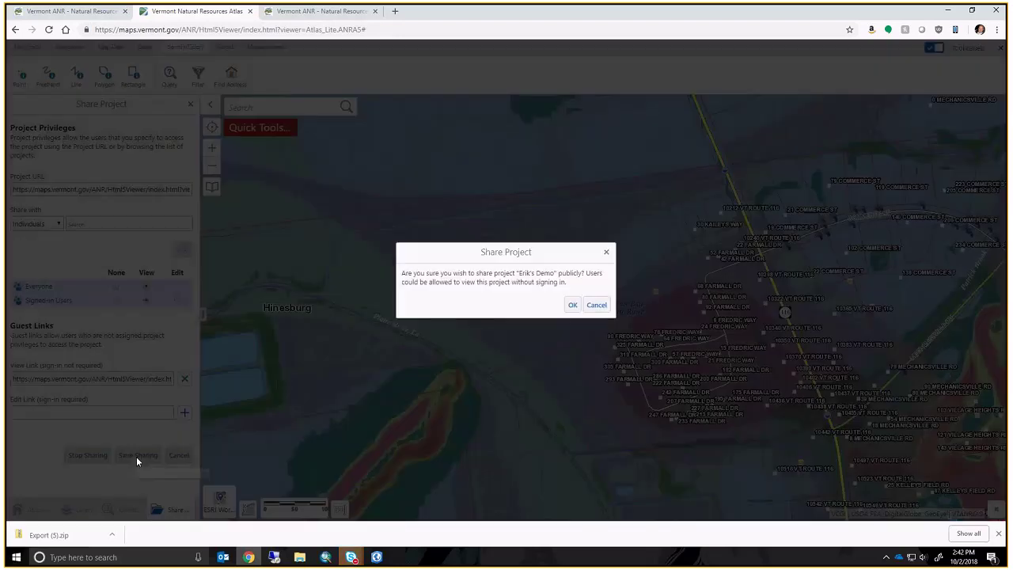
click(569, 305)
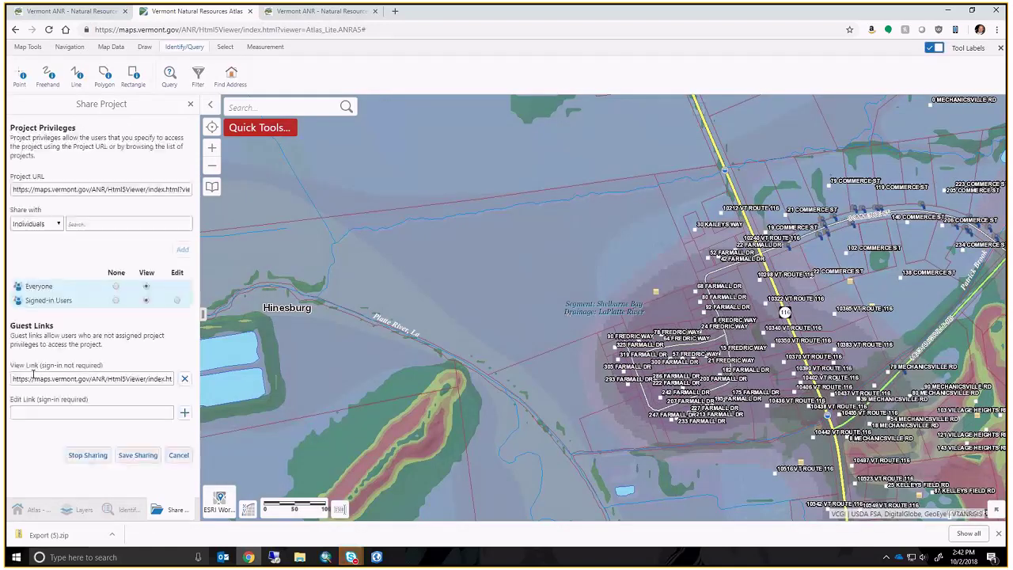